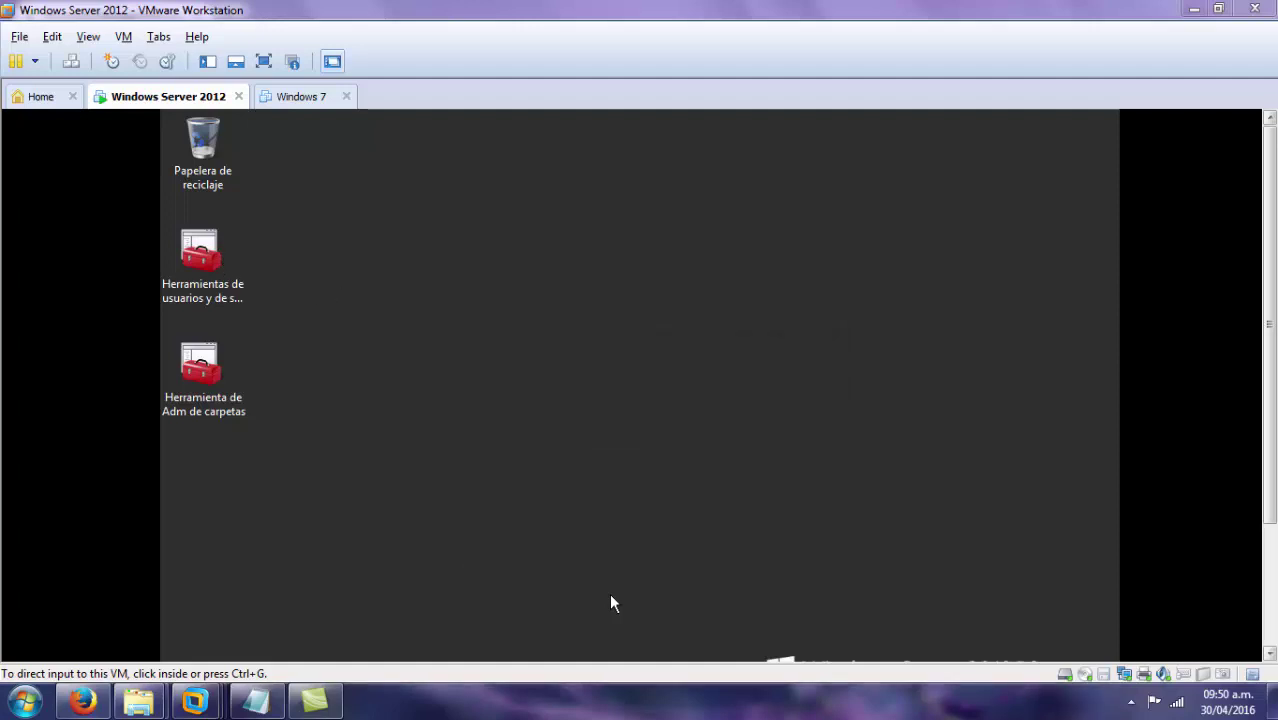
# Open File Explorer inside the Windows Server 2012 virtual machine and show the machine in full screen.
pyautogui.click(240, 285)
pyautogui.click(217, 276)
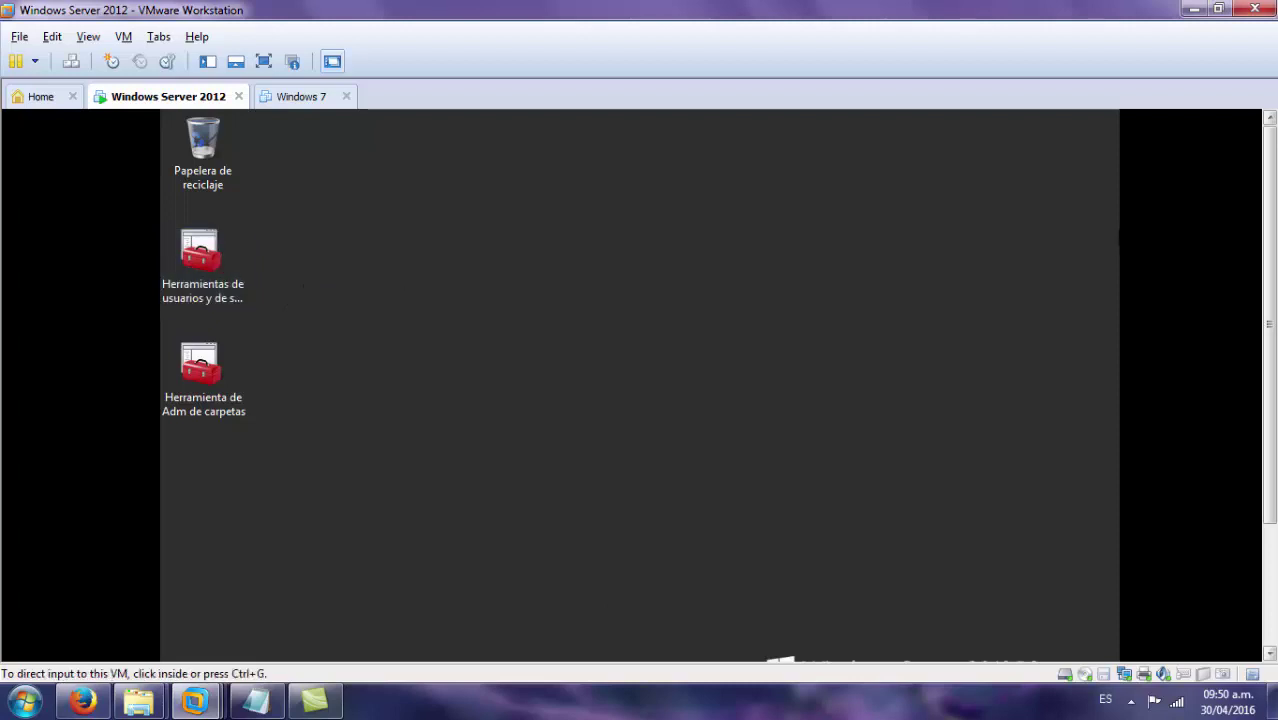
pyautogui.moveTo(1272, 280)
pyautogui.mouseDown()
pyautogui.moveTo(1272, 420)
pyautogui.moveTo(1274, 298)
pyautogui.mouseUp()
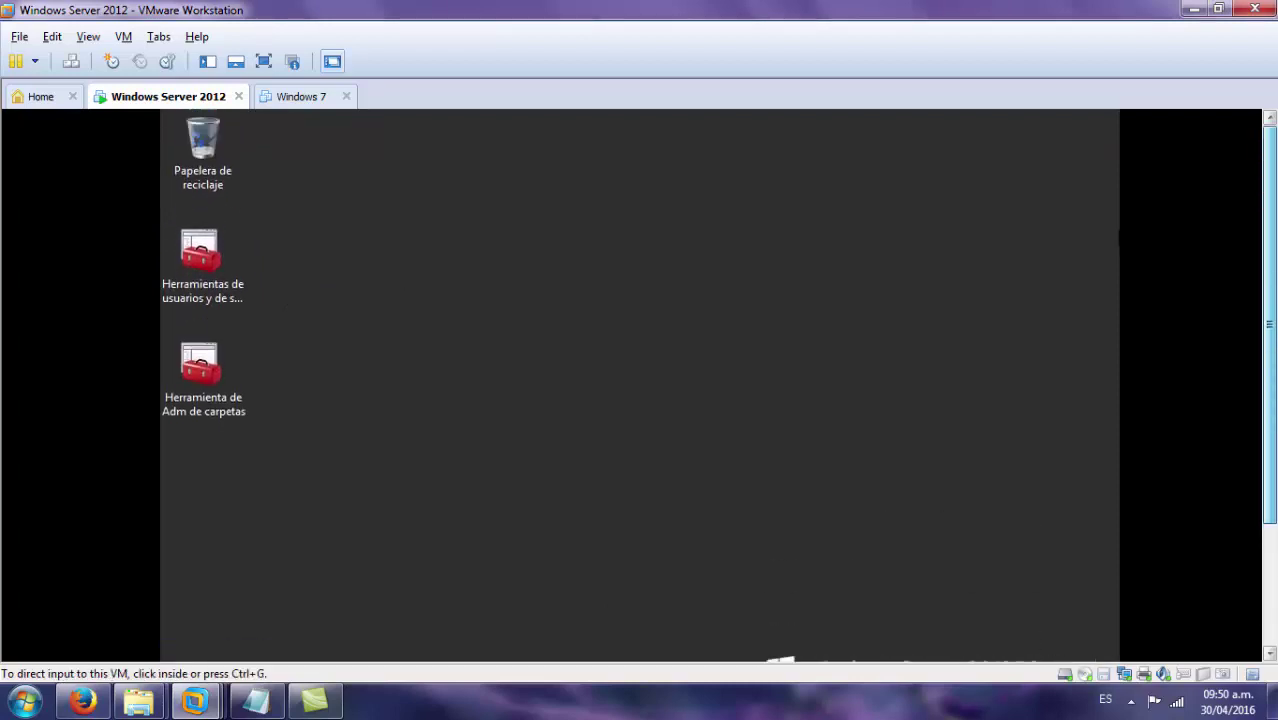
pyautogui.click(726, 500)
pyautogui.click(357, 645)
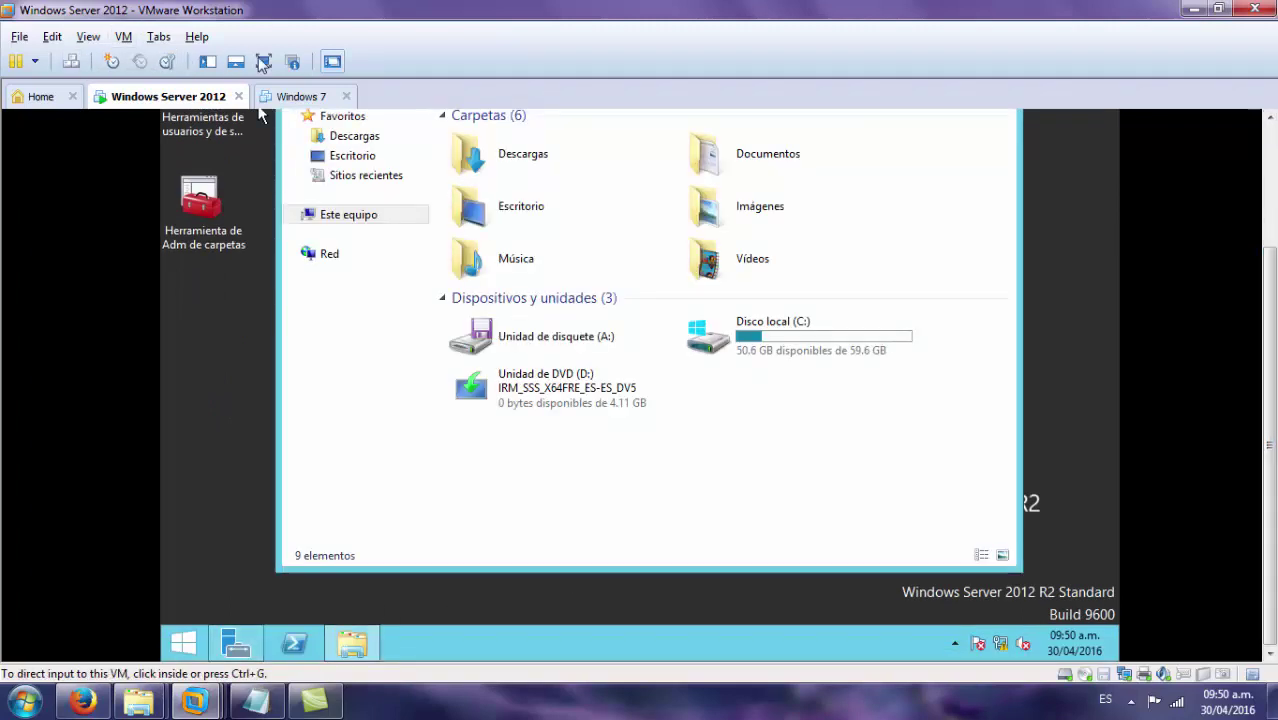
pyautogui.click(264, 61)
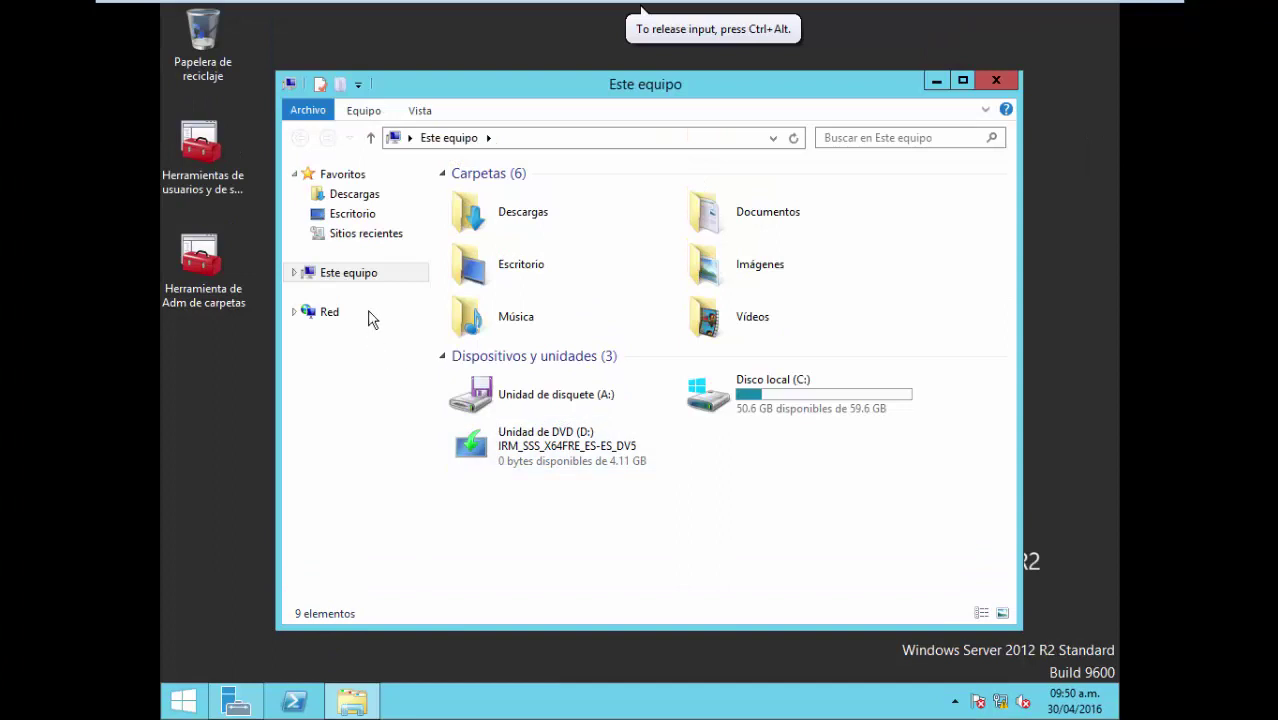
# Delete the datos folder from Disco local (C:).
pyautogui.click(294, 274)
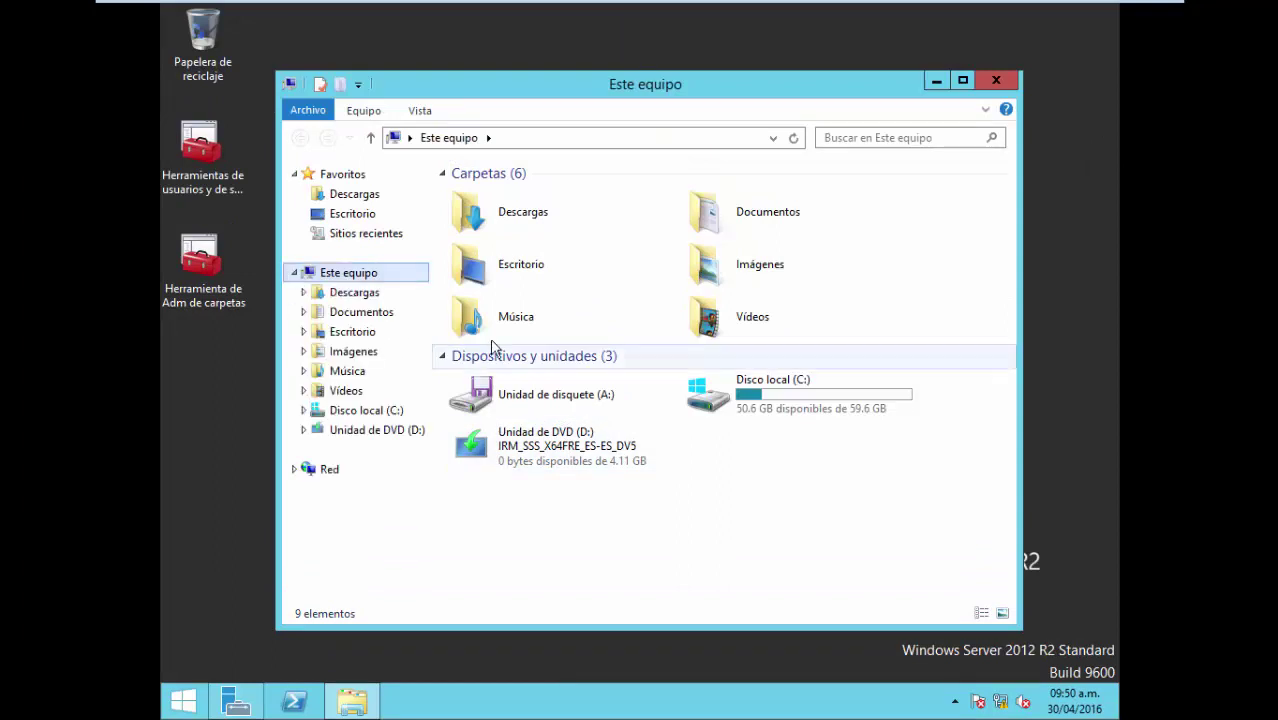
pyautogui.click(364, 412)
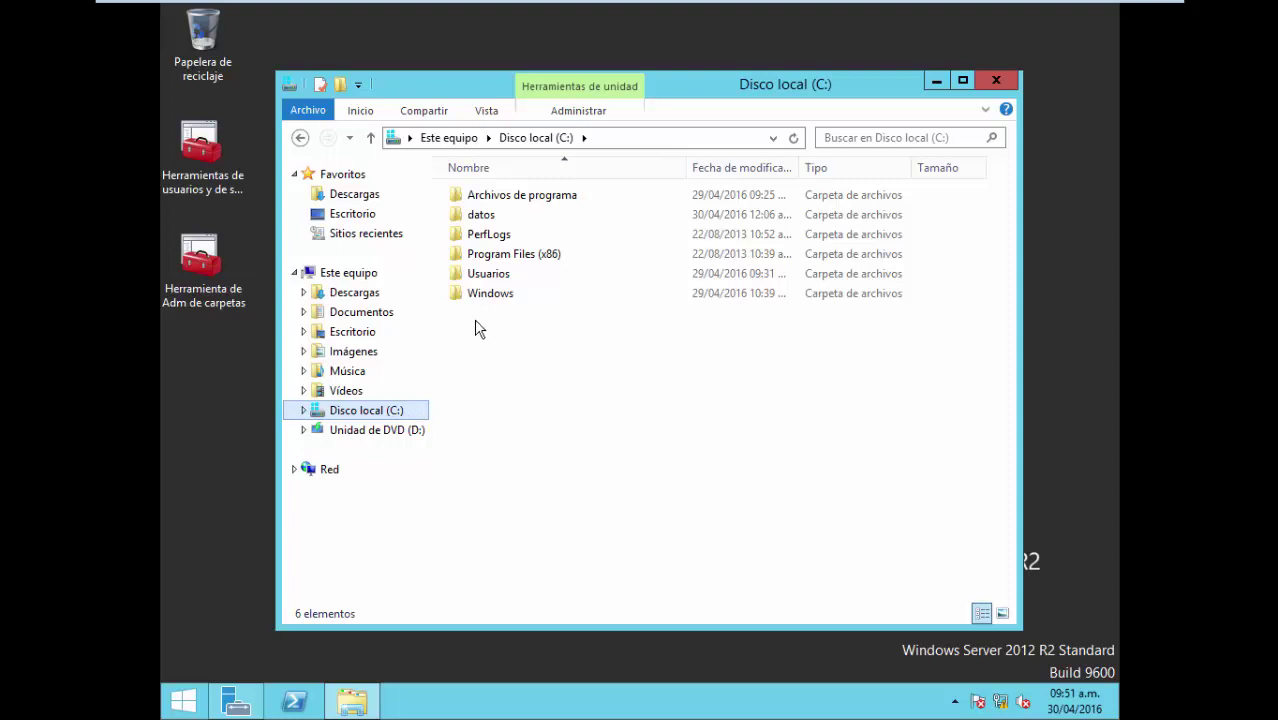
pyautogui.click(470, 216)
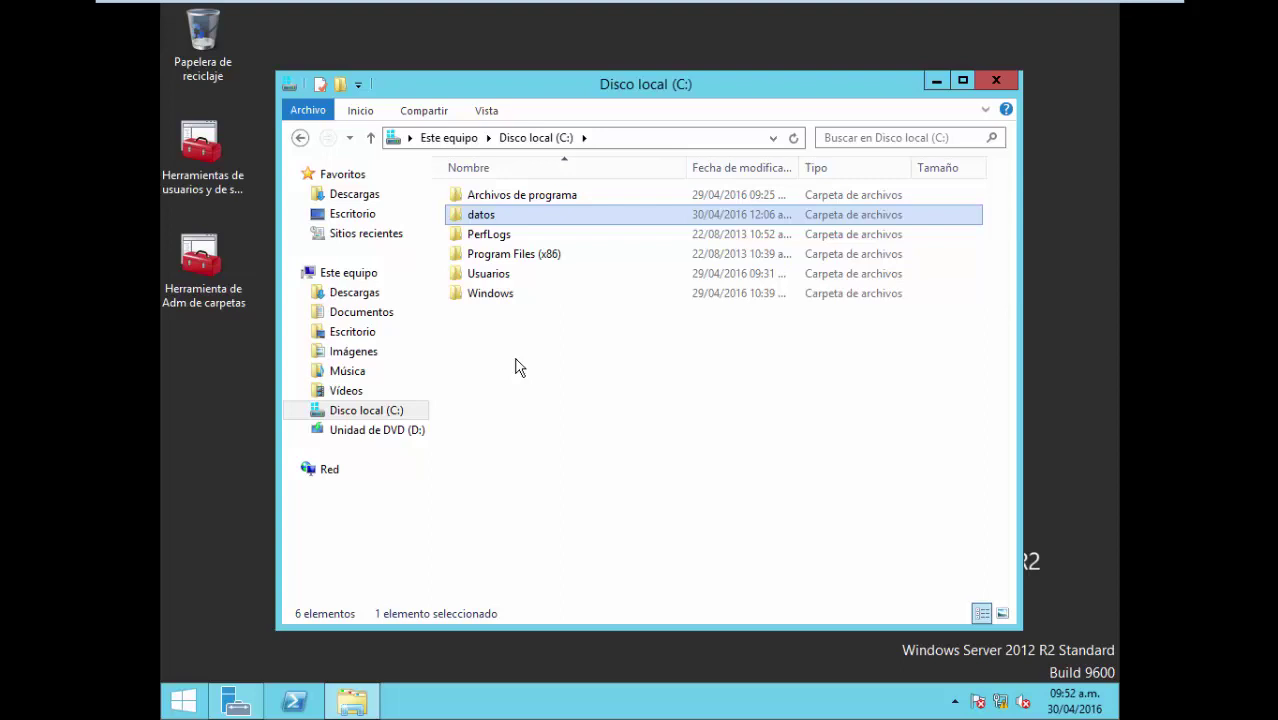
pyautogui.rightClick(490, 218)
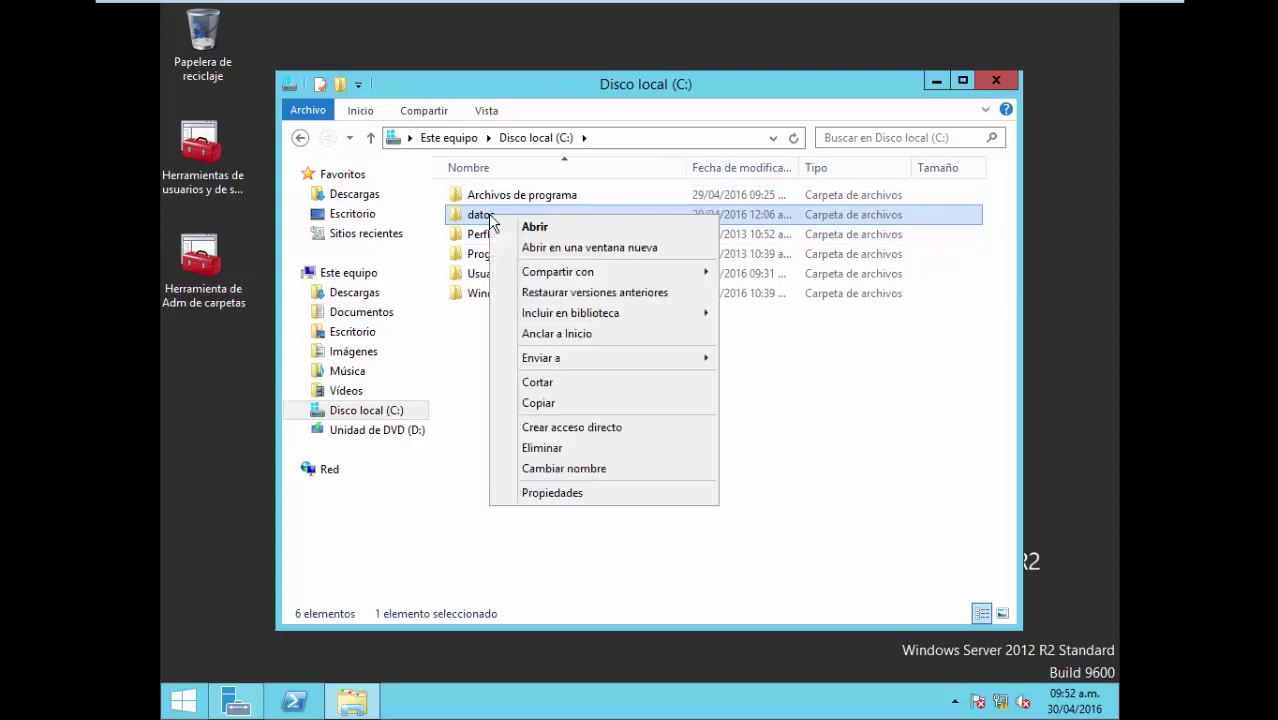
pyautogui.click(547, 450)
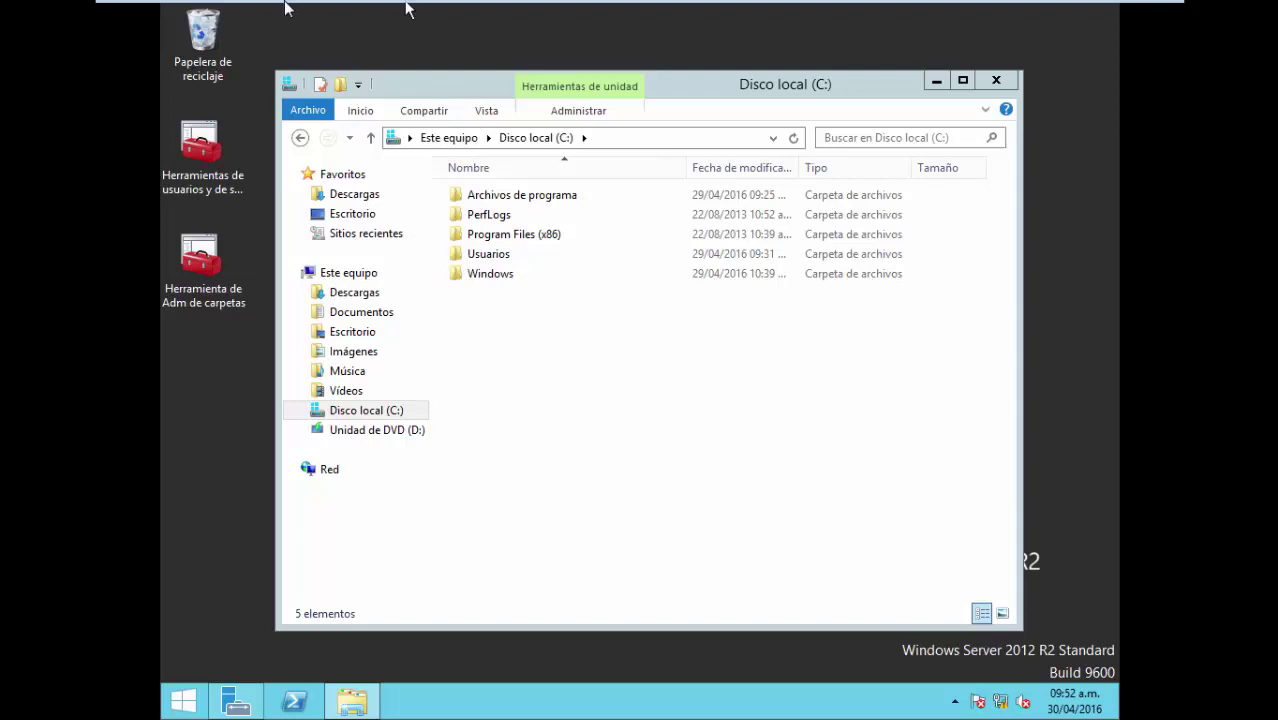
# Open the hardware settings of the Windows Server 2012 virtual machine.
pyautogui.moveTo(300, 6)
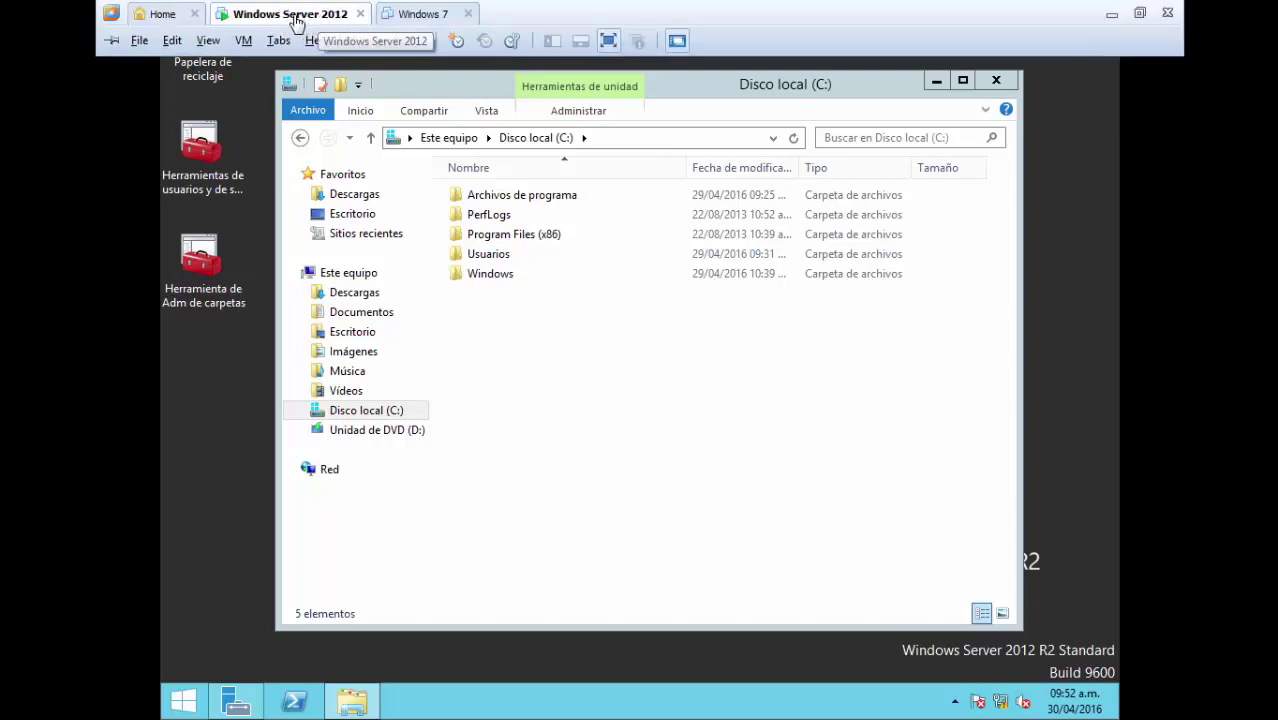
pyautogui.click(247, 44)
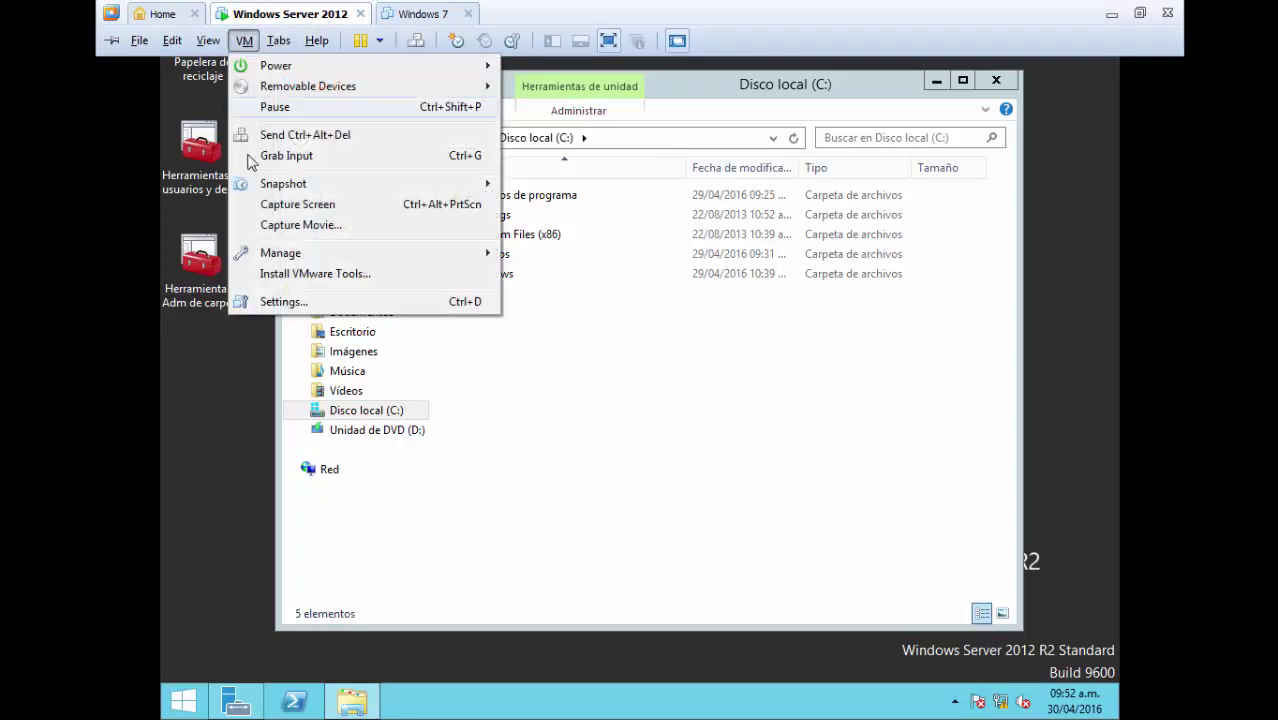
pyautogui.click(282, 301)
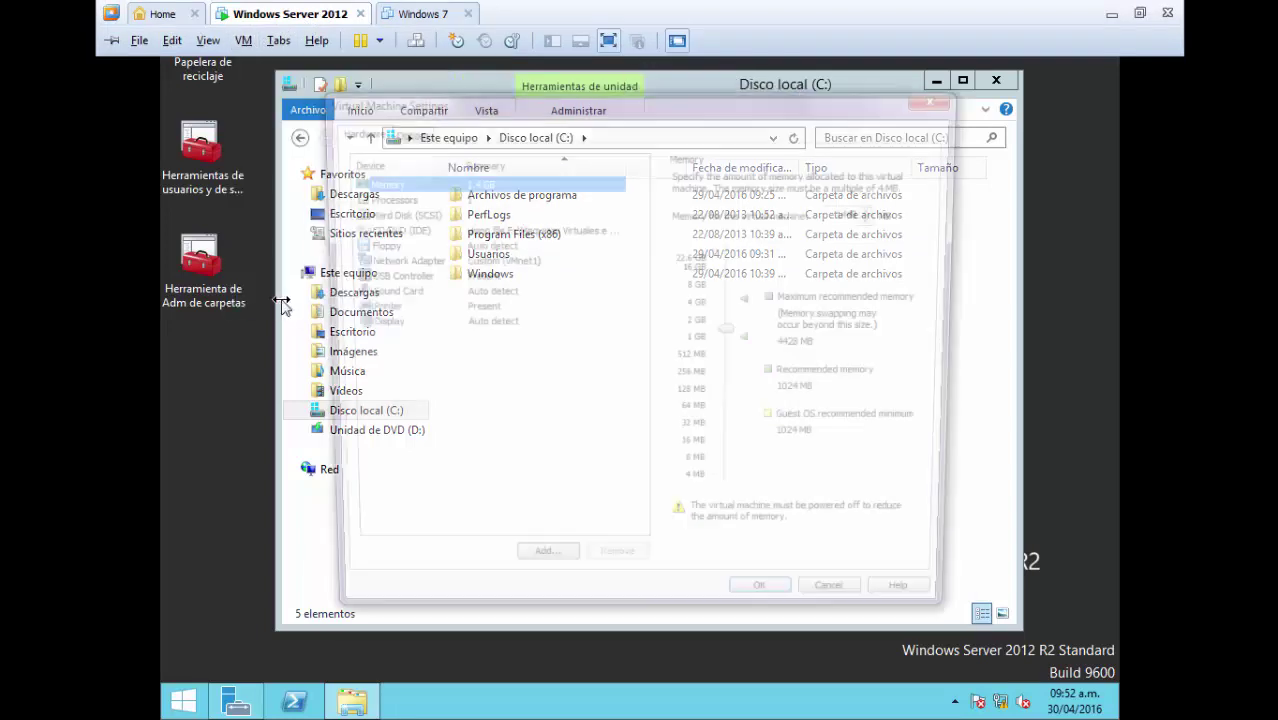
pyautogui.click(310, 316)
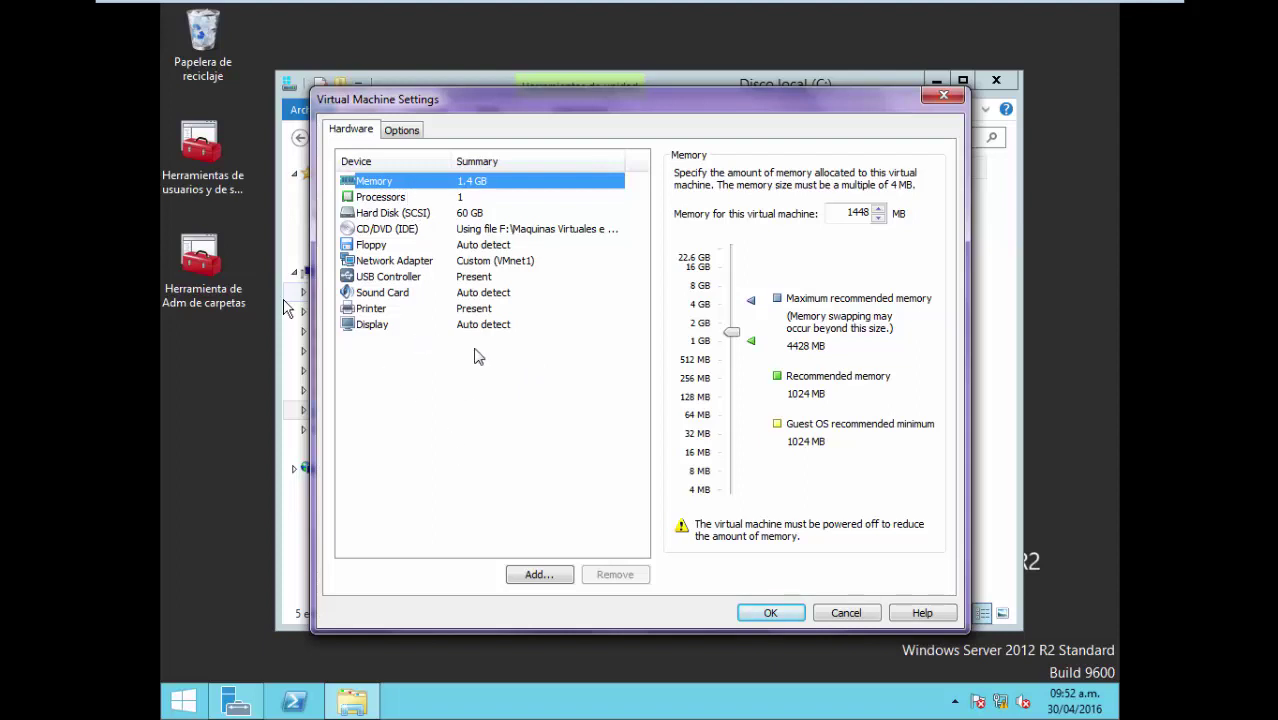
# Add a hard disk as a new SCSI virtual disk with a maximum size of 60 GB, split into multiple files.
pyautogui.click(538, 575)
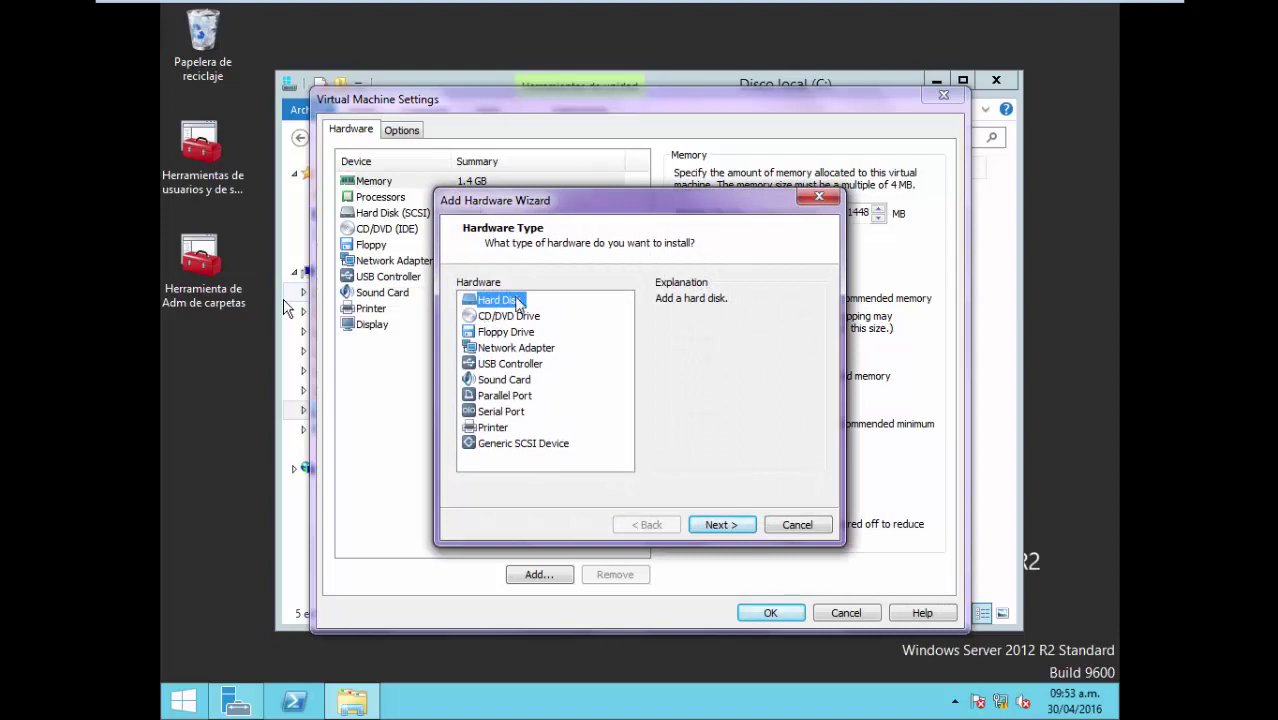
pyautogui.click(735, 526)
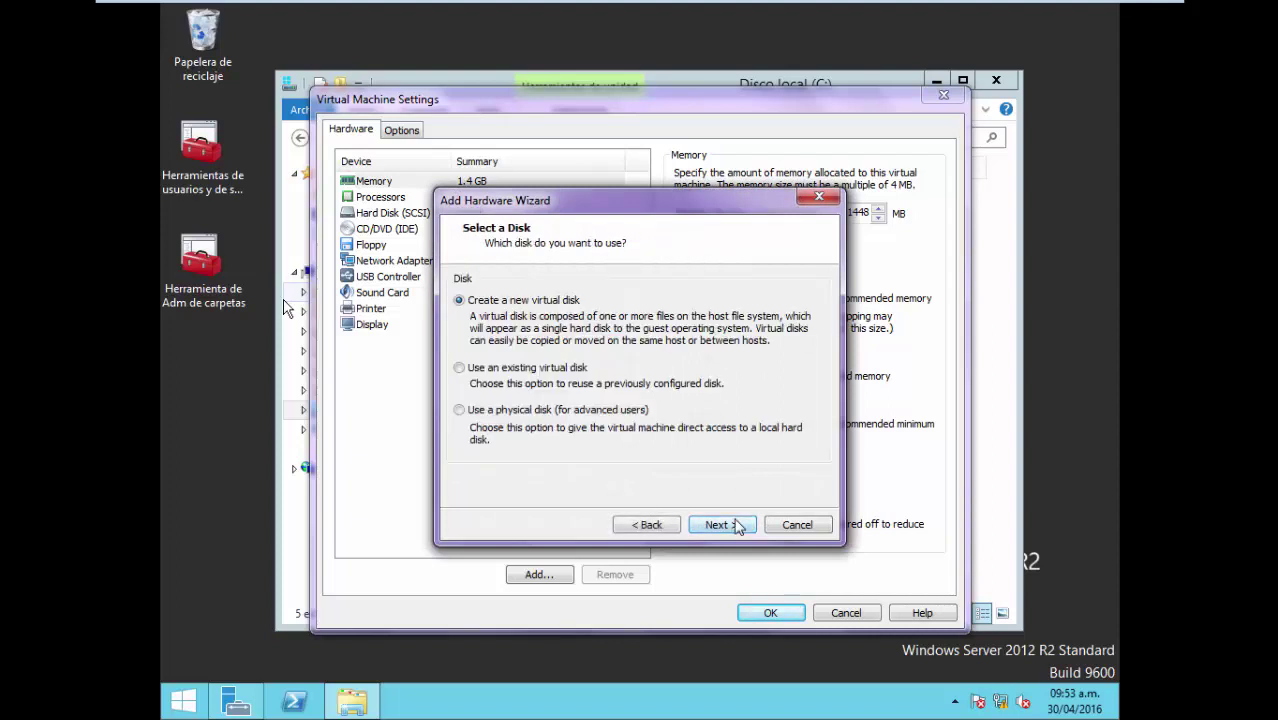
pyautogui.click(716, 526)
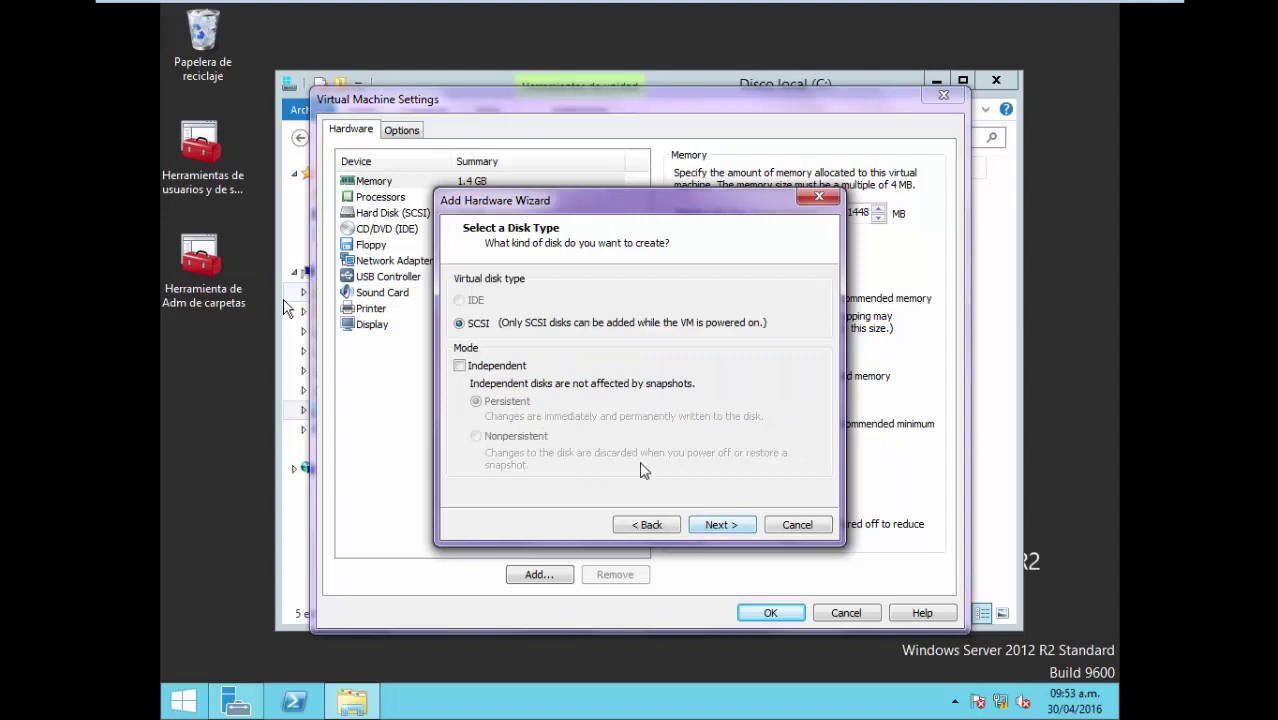
pyautogui.click(728, 524)
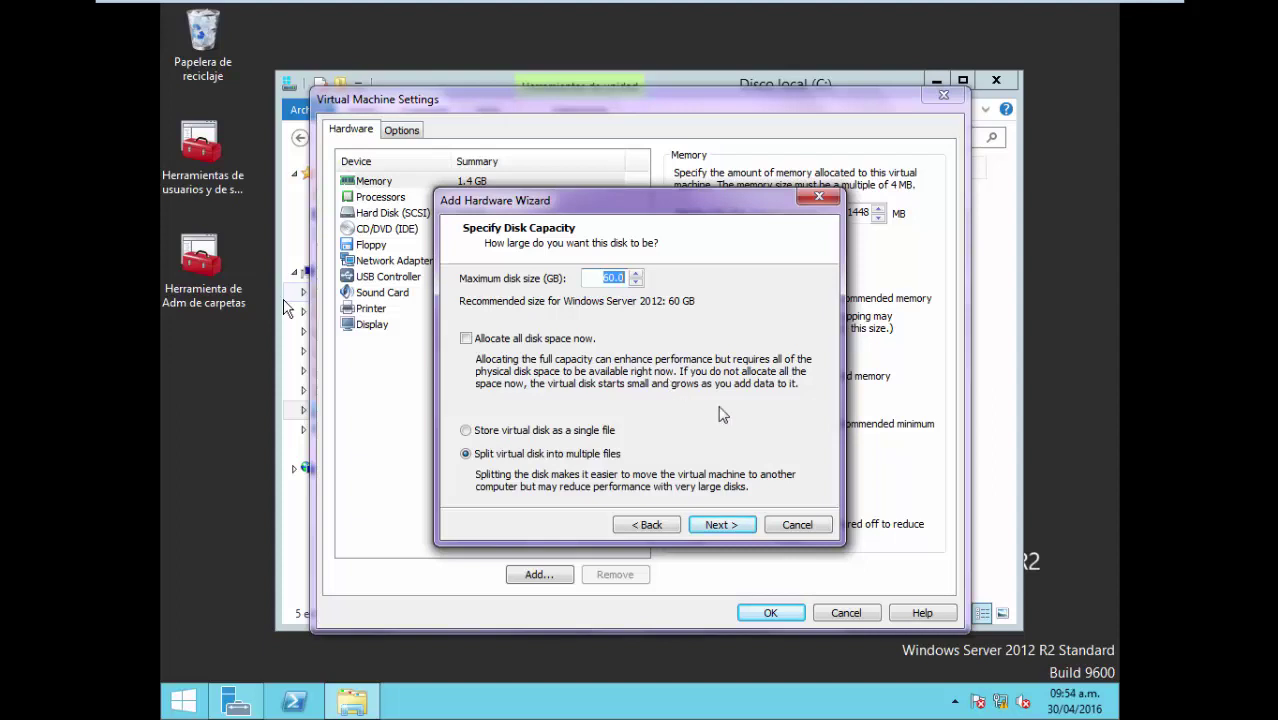
pyautogui.click(713, 527)
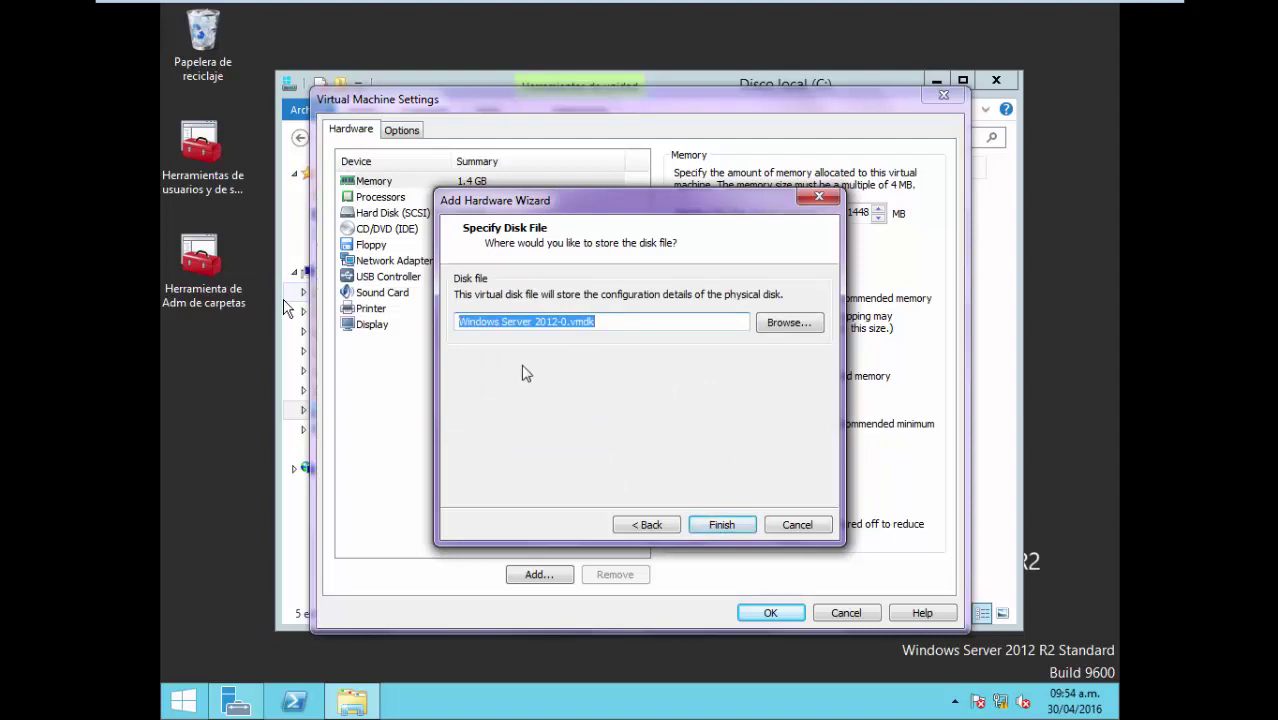
# Store the new disk as Windows Server 2012-0.vmdk, finish adding it and apply the virtual machine settings.
pyautogui.click(578, 322)
pyautogui.doubleClick(579, 321)
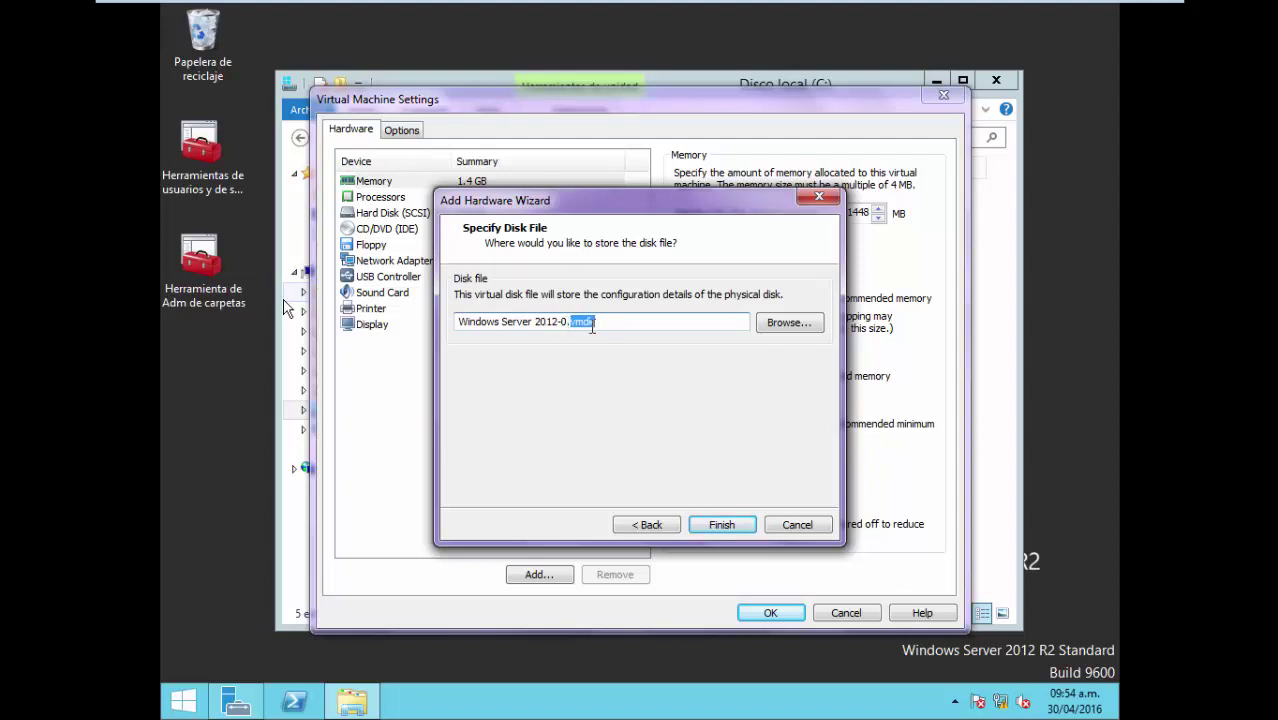
pyautogui.click(785, 330)
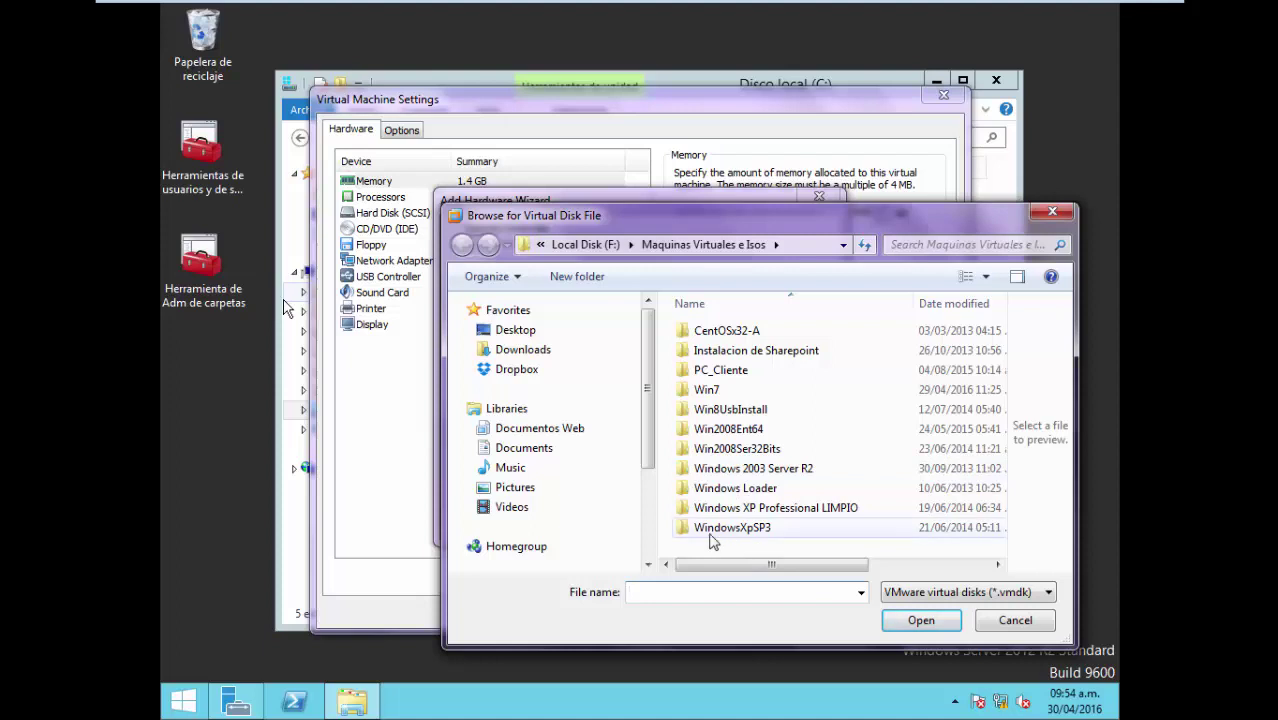
pyautogui.click(1052, 211)
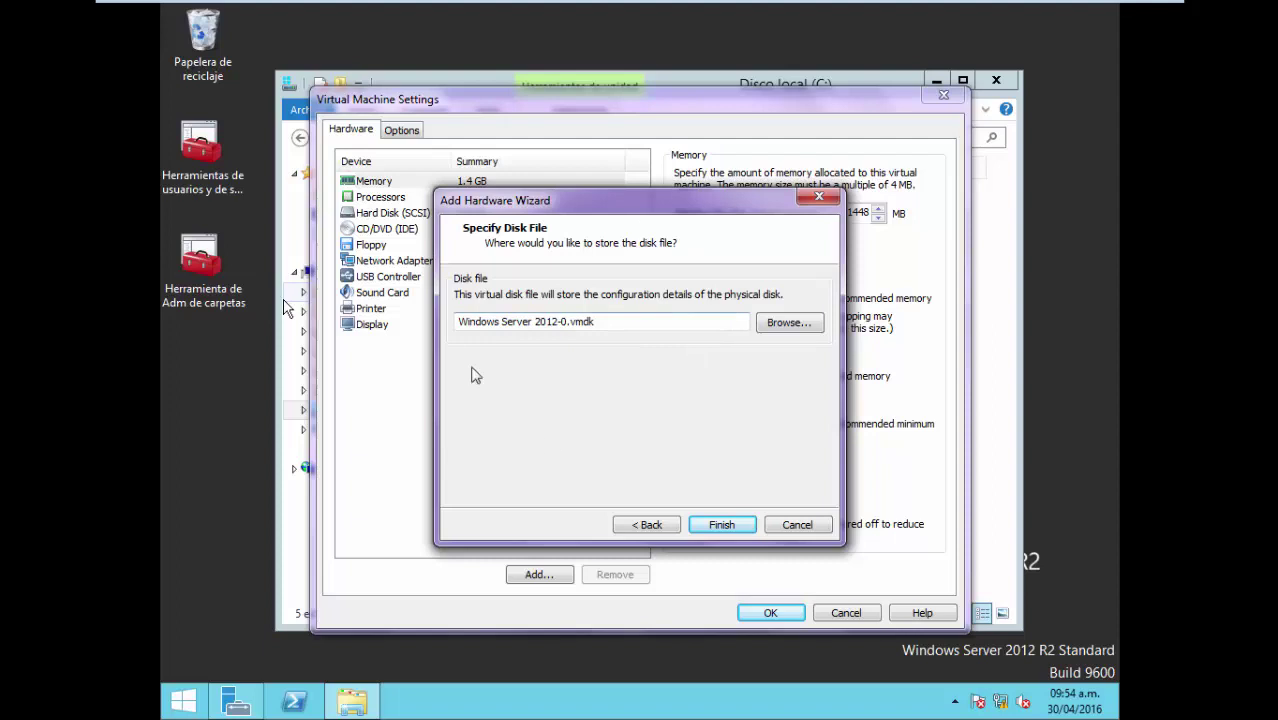
pyautogui.click(722, 525)
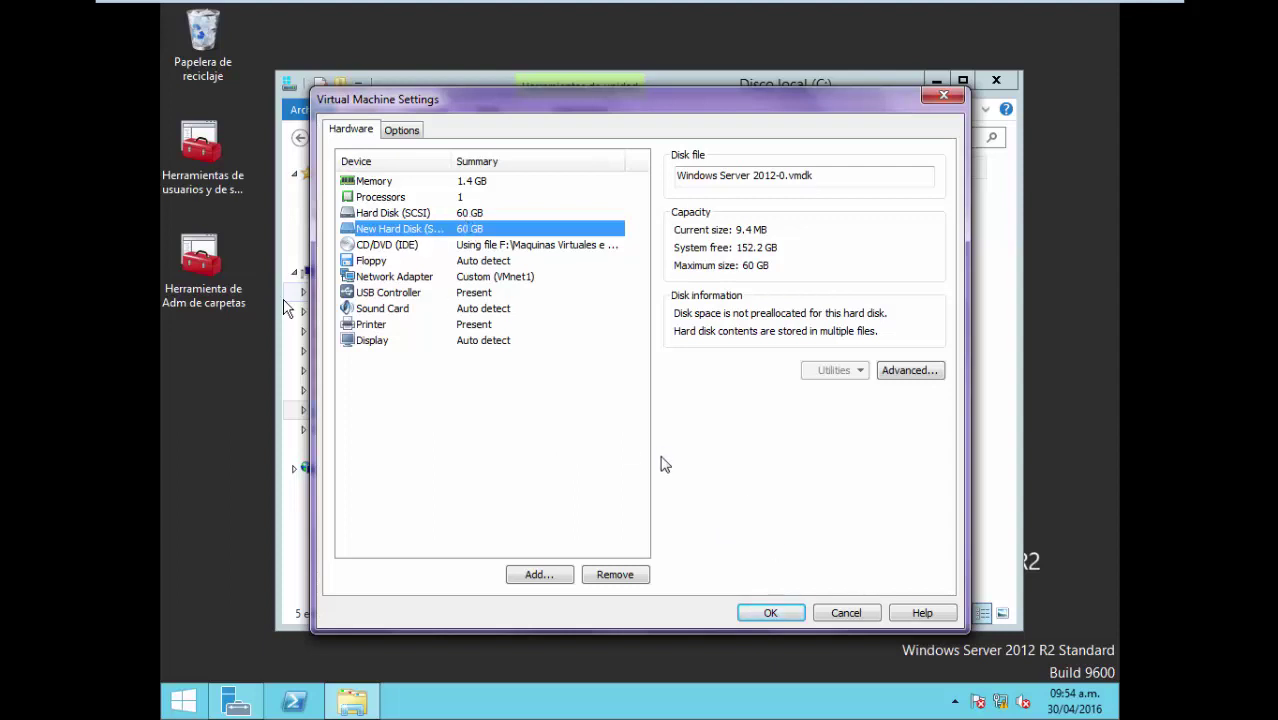
pyautogui.click(776, 617)
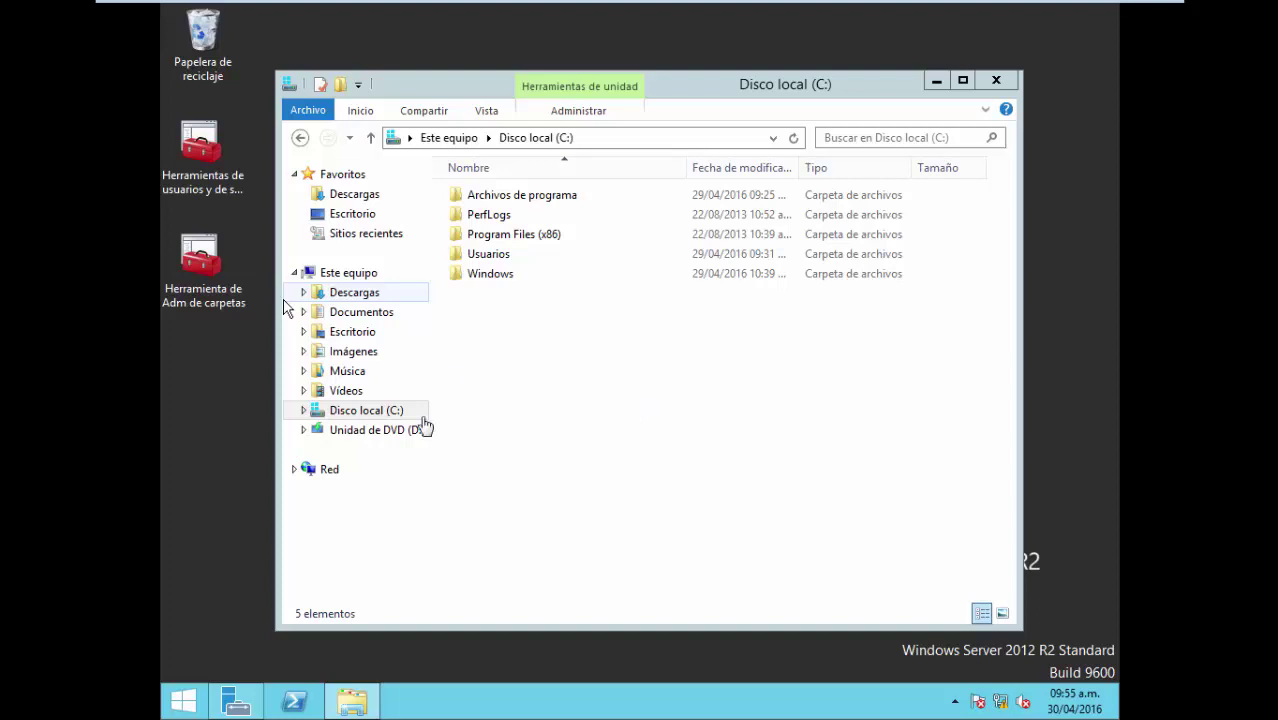
# Refresh Disco local (C:) and Este equipo to check for the added disk, and close File Explorer.
pyautogui.rightClick(507, 351)
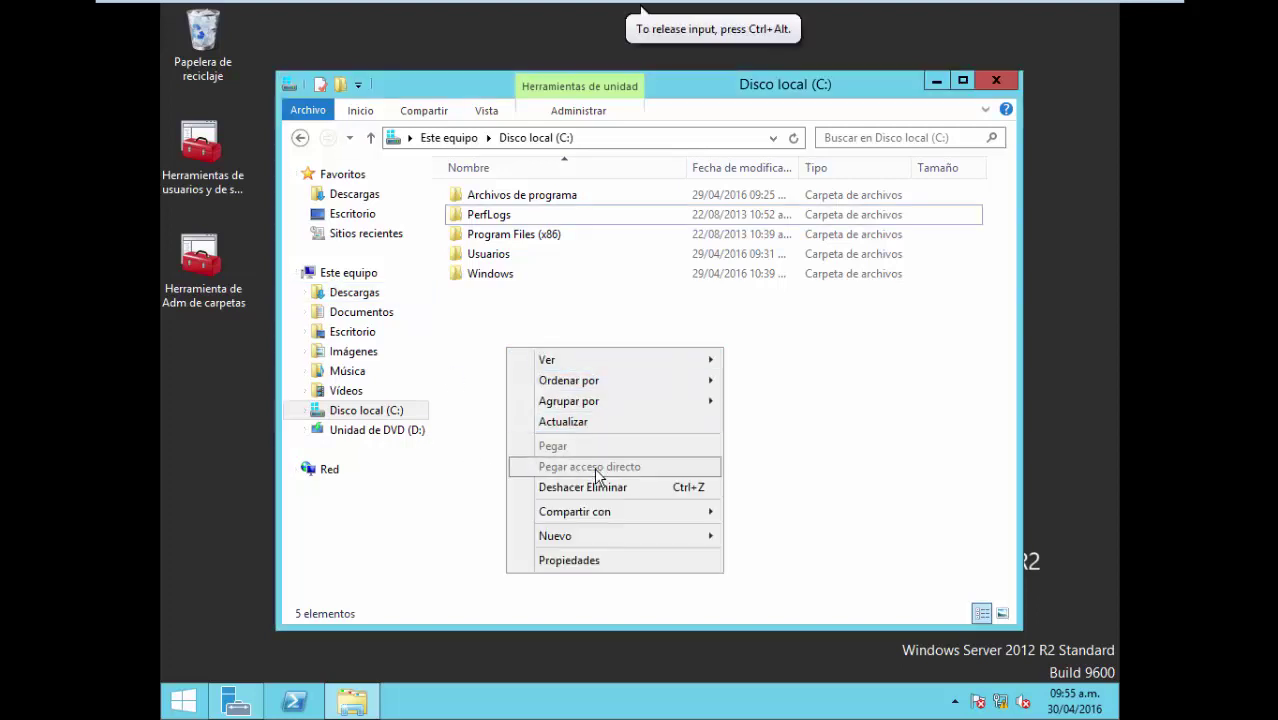
pyautogui.click(585, 424)
pyautogui.rightClick(552, 384)
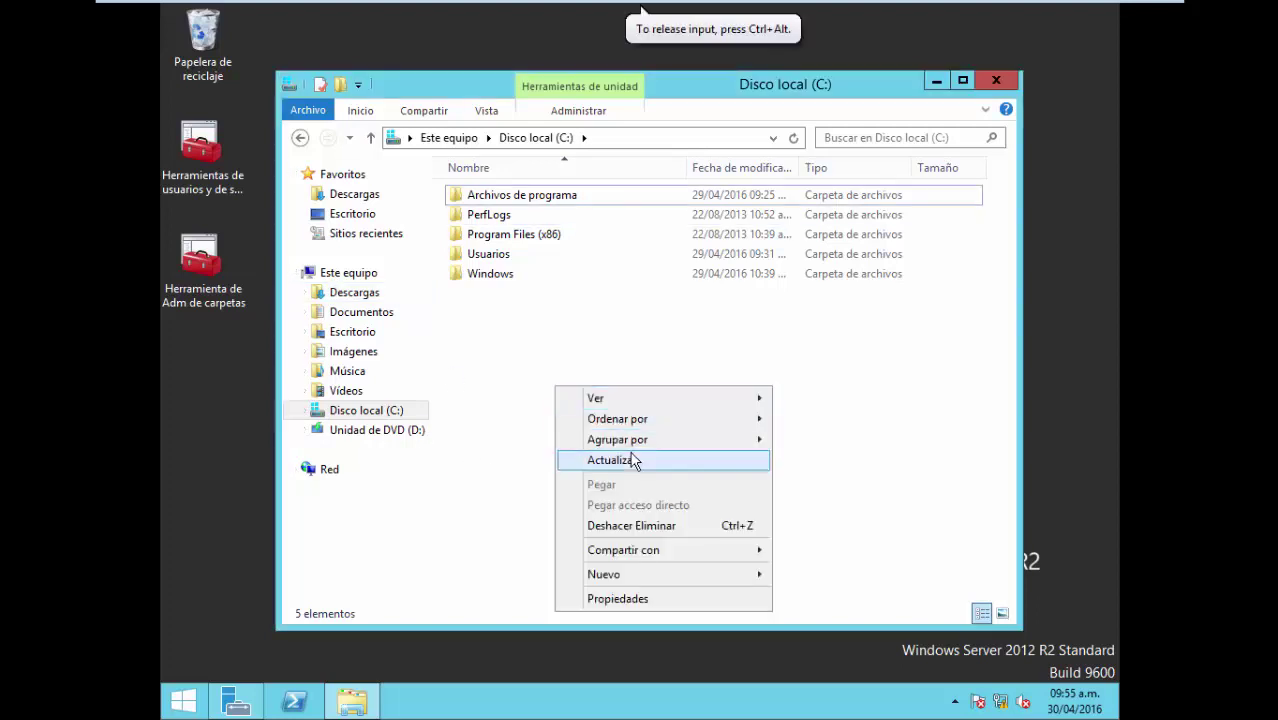
pyautogui.click(636, 462)
pyautogui.click(352, 274)
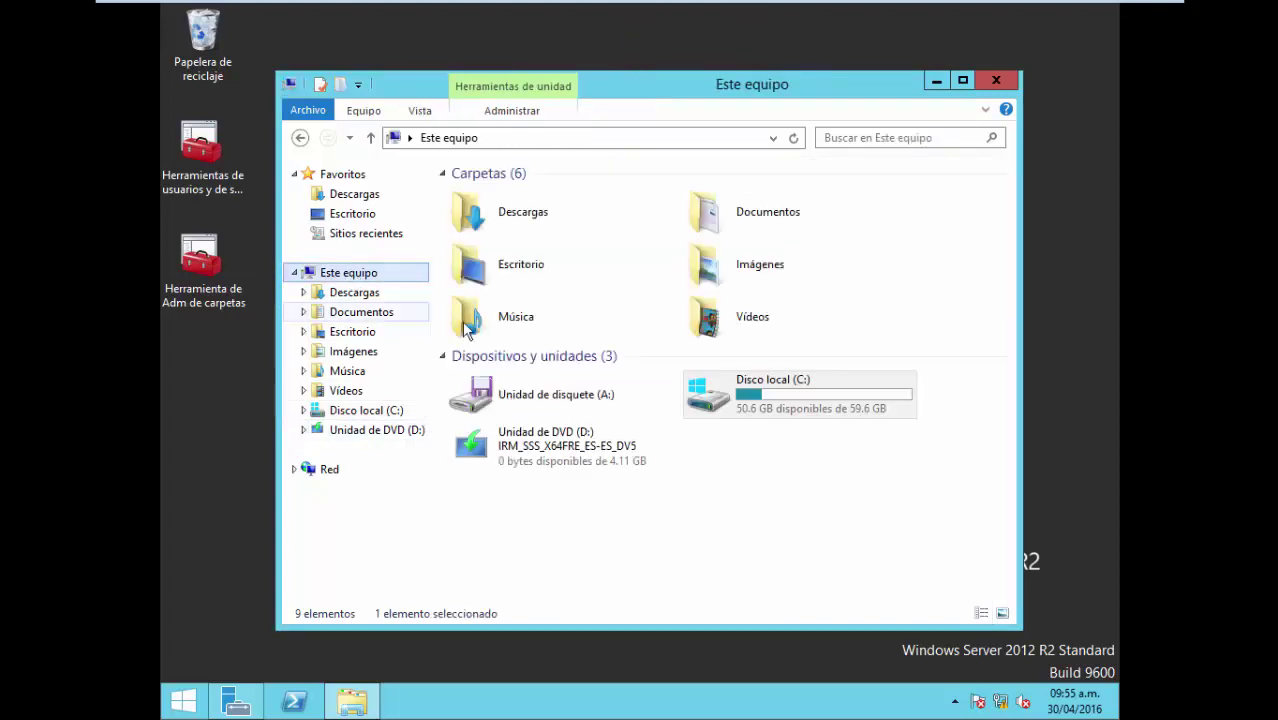
pyautogui.rightClick(587, 560)
pyautogui.click(656, 434)
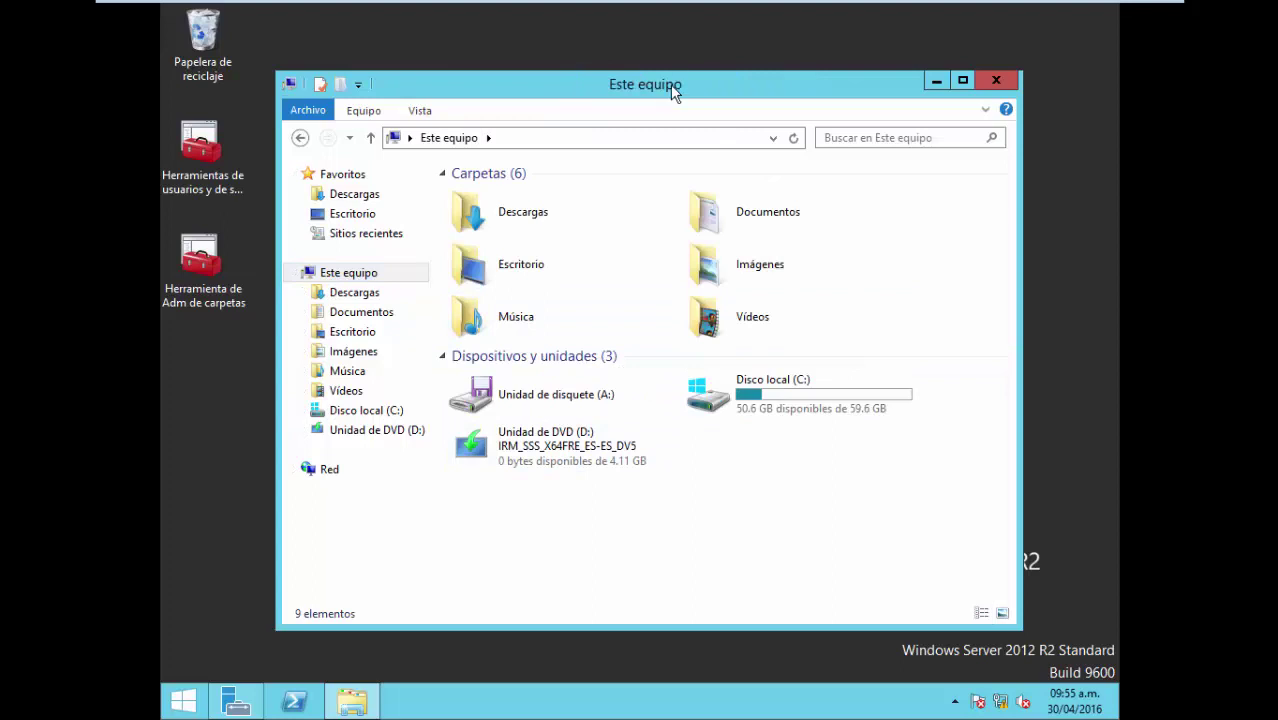
pyautogui.moveTo(669, 89); pyautogui.dragTo(663, 70)
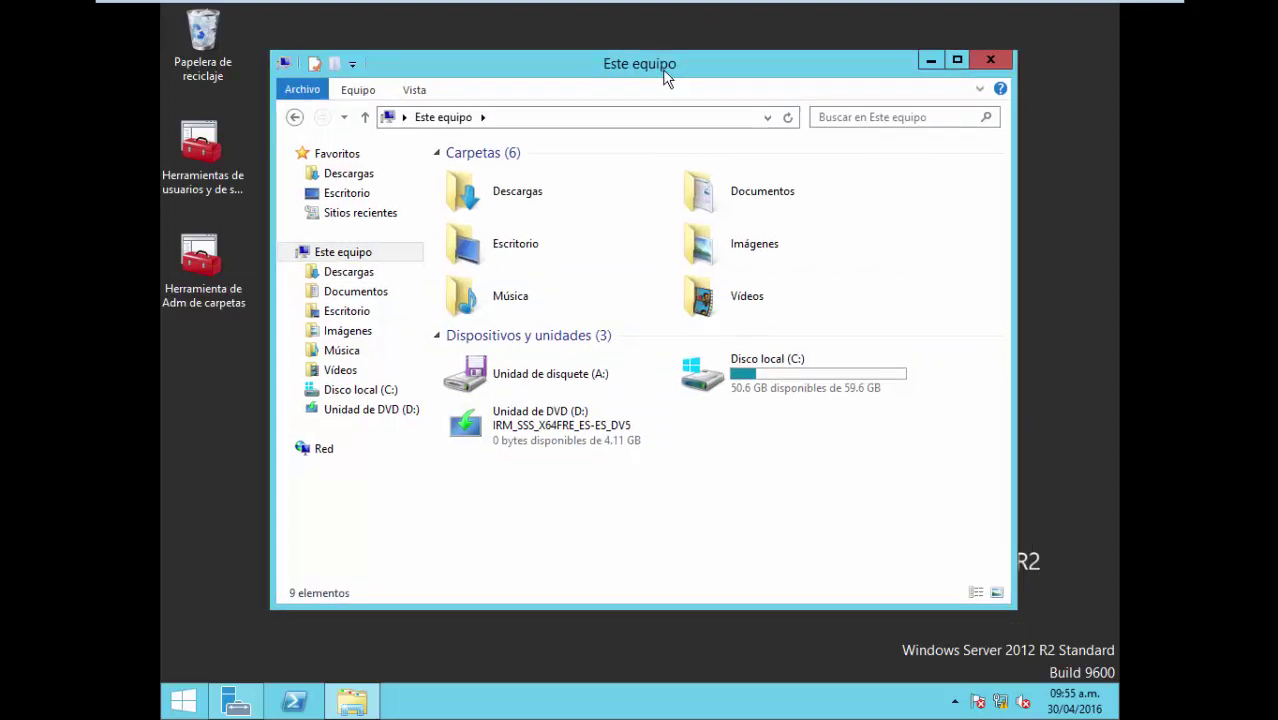
pyautogui.click(990, 62)
# Open the Herramientas de usuarios y de sistema console and display Administración de discos to inspect Disco 1.
pyautogui.click(221, 180)
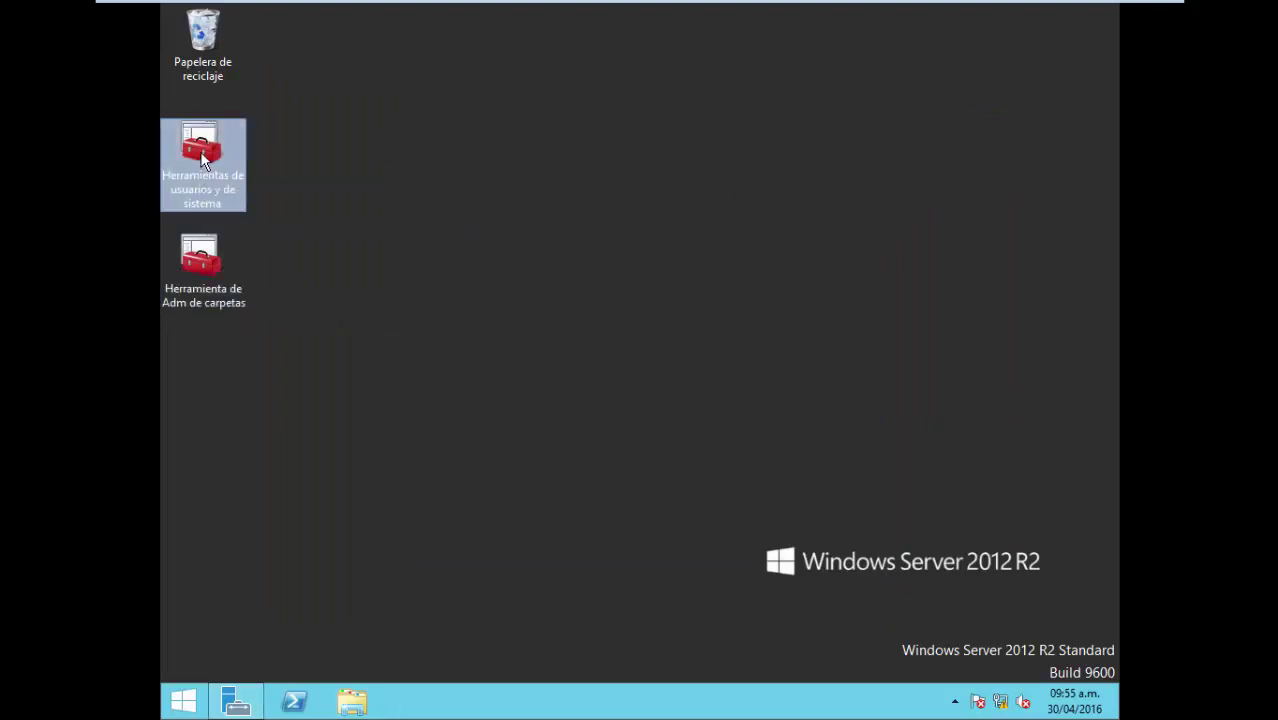
pyautogui.doubleClick(219, 163)
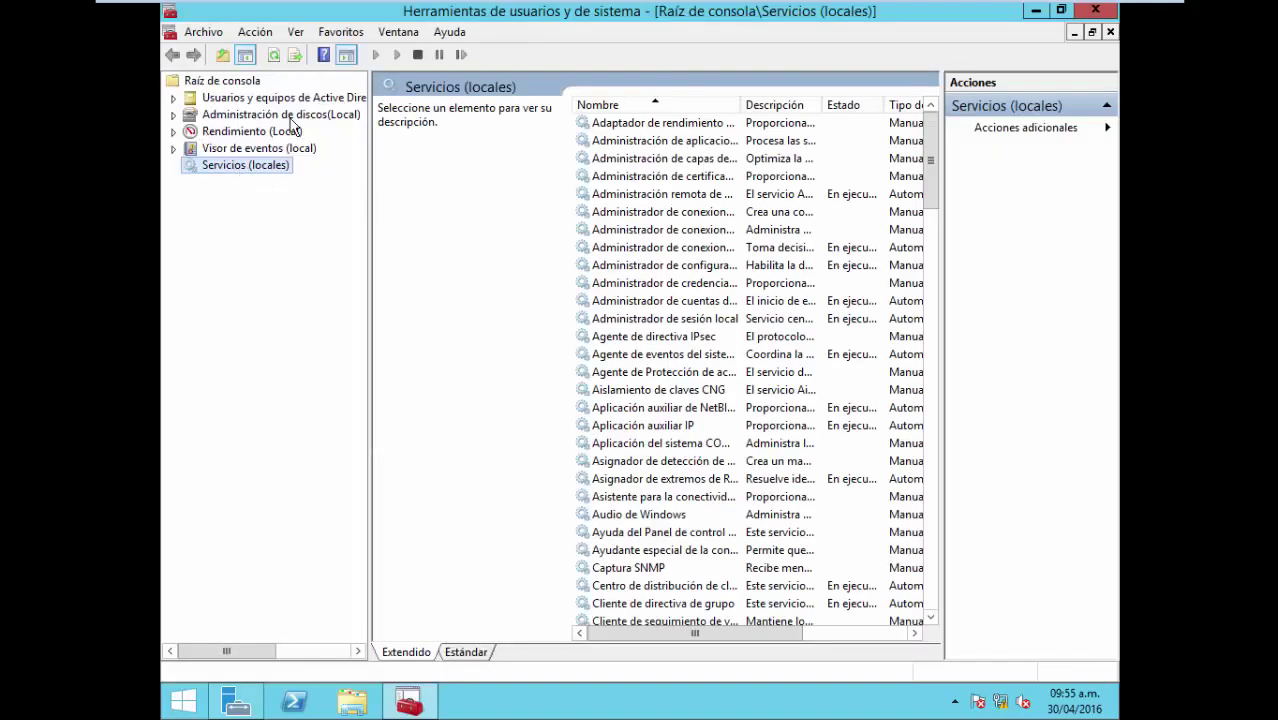
pyautogui.click(1196, 90)
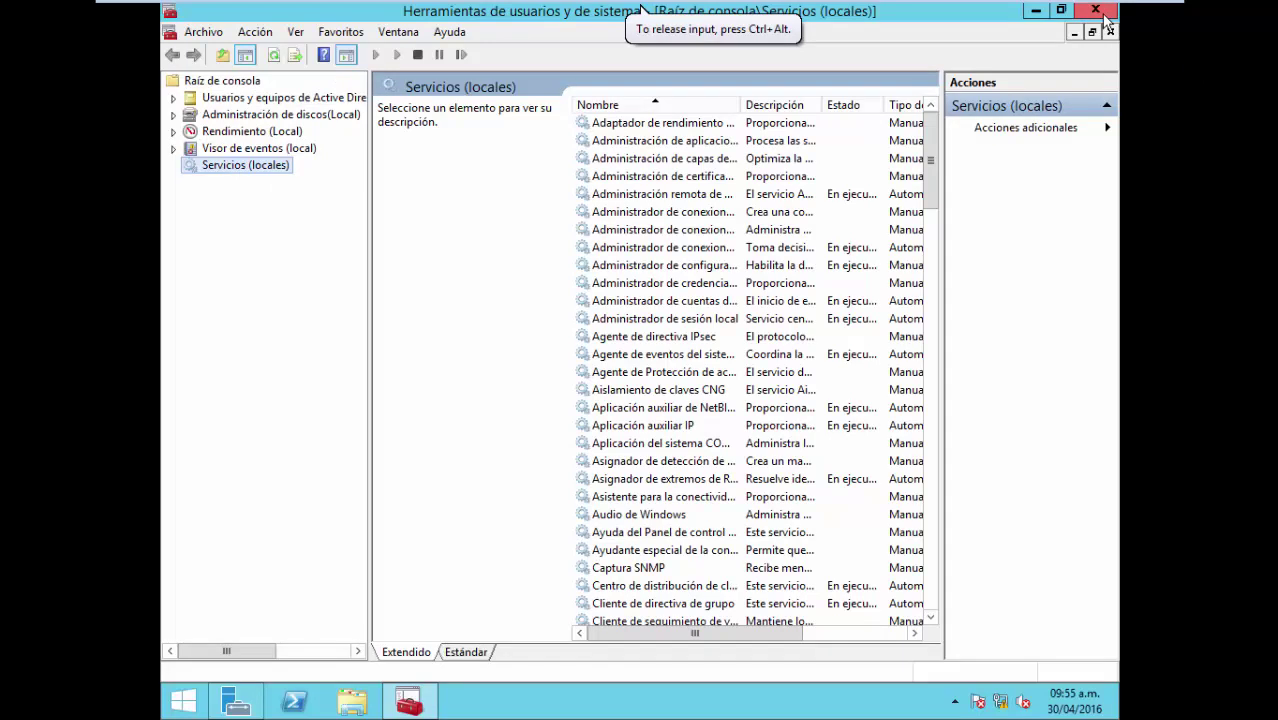
pyautogui.click(300, 114)
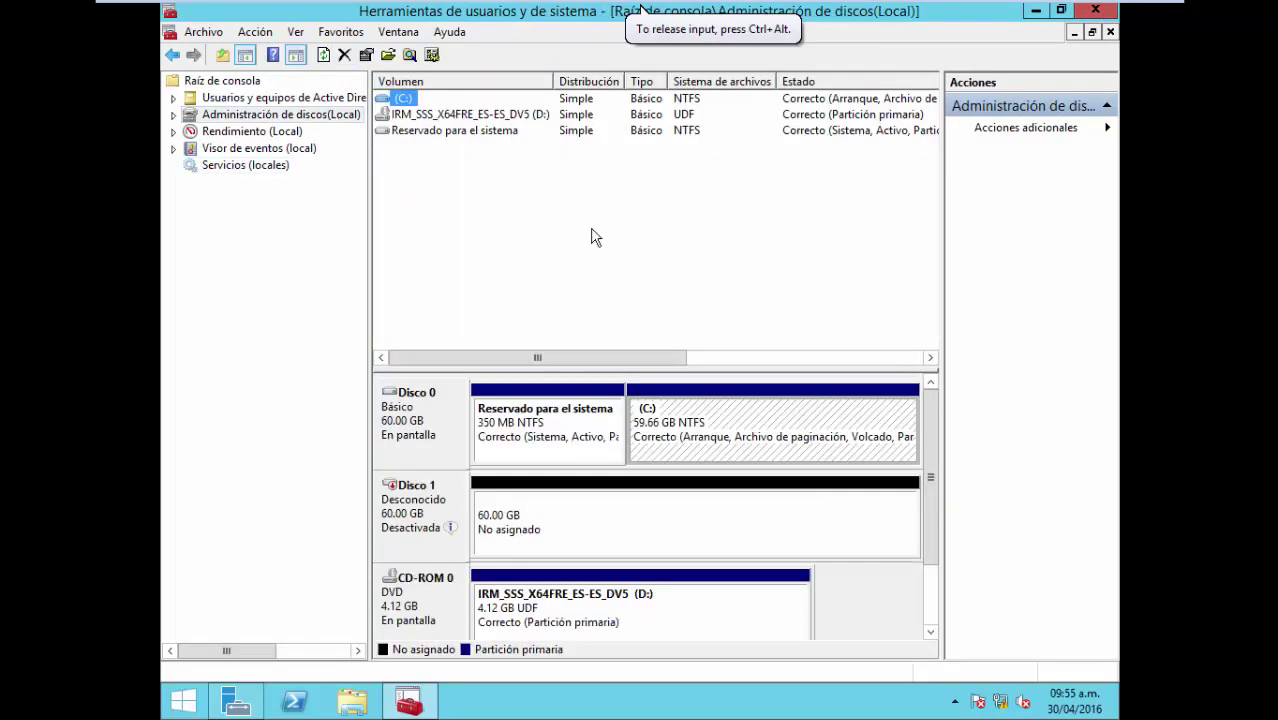
pyautogui.moveTo(938, 418)
pyautogui.mouseDown()
pyautogui.moveTo(933, 500)
pyautogui.moveTo(938, 396)
pyautogui.mouseUp()
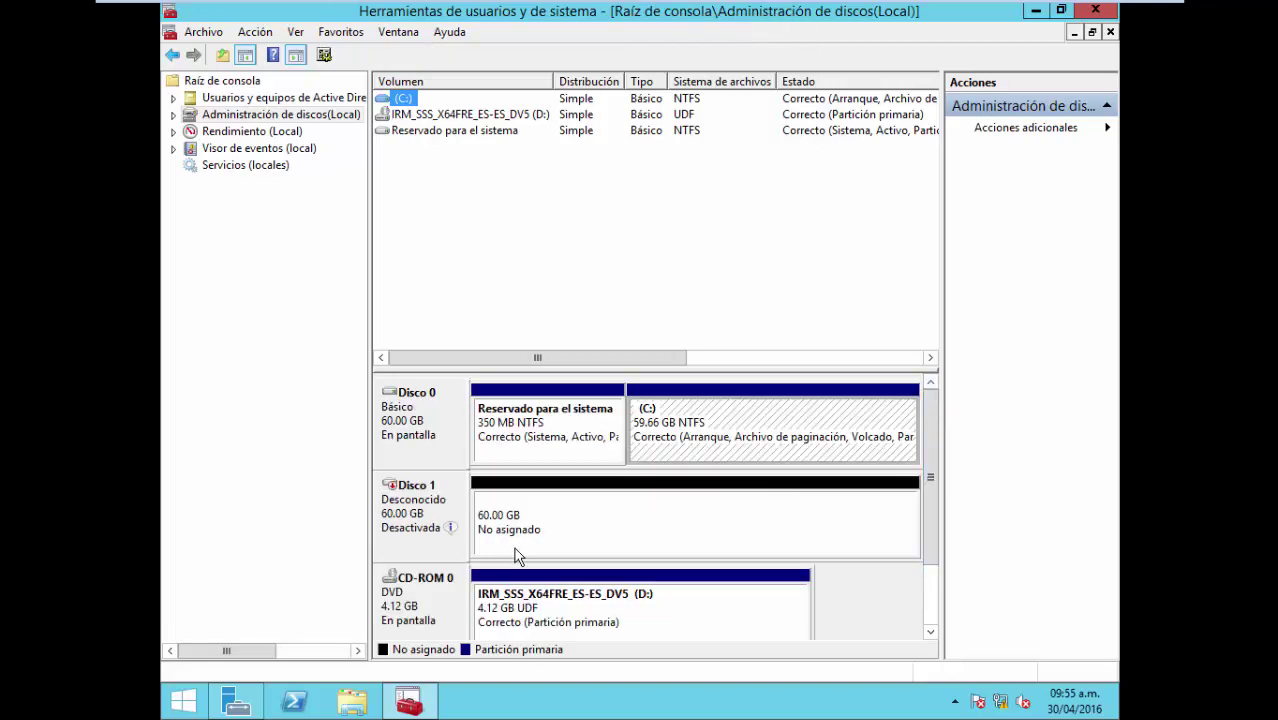
pyautogui.moveTo(428, 505)
# Open a command prompt by running cmd.
pyautogui.press('super+r')
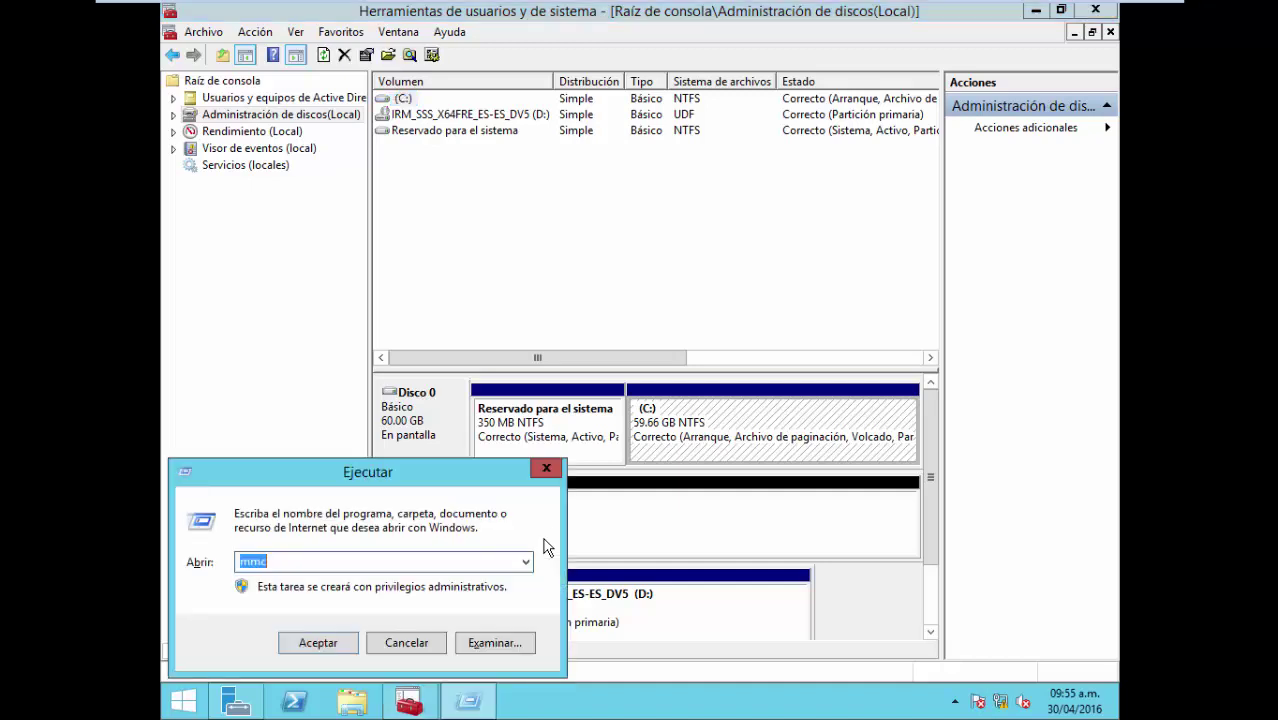
pyautogui.write('cmd')
pyautogui.press('Return')
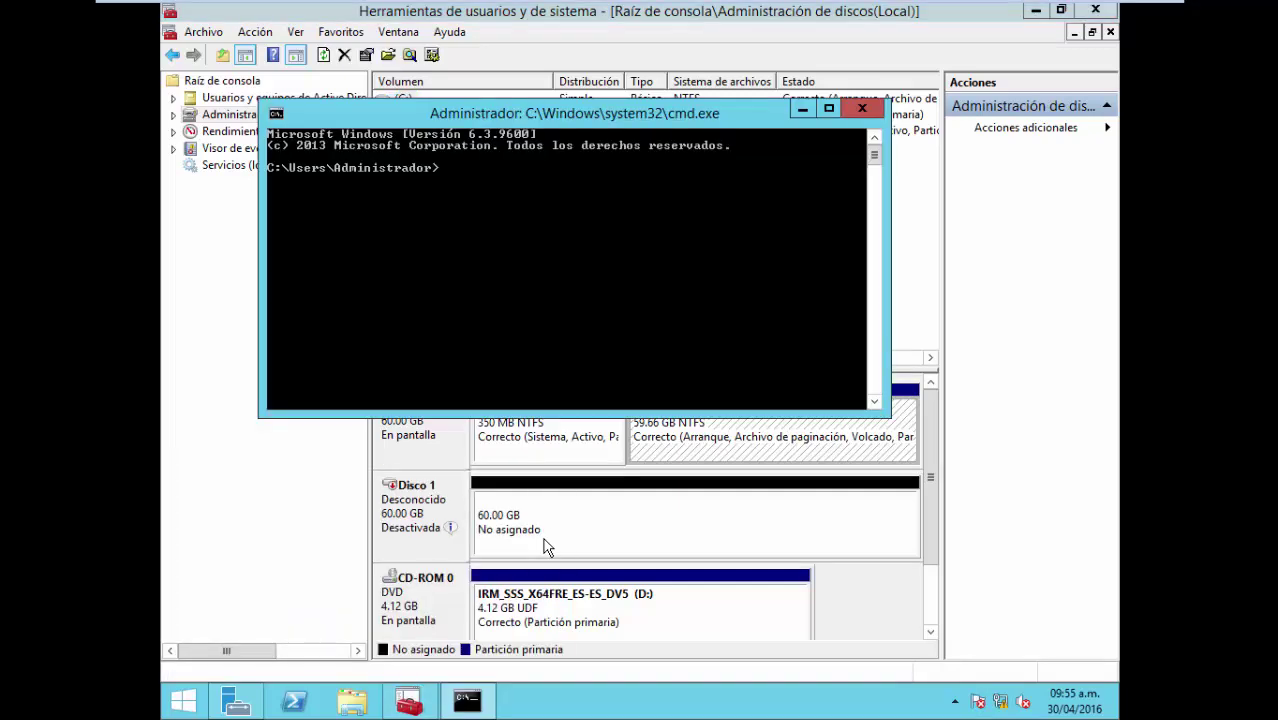
pyautogui.write('diskpart')
pyautogui.press('Return')
pyautogui.moveTo(533, 120); pyautogui.dragTo(569, 79)
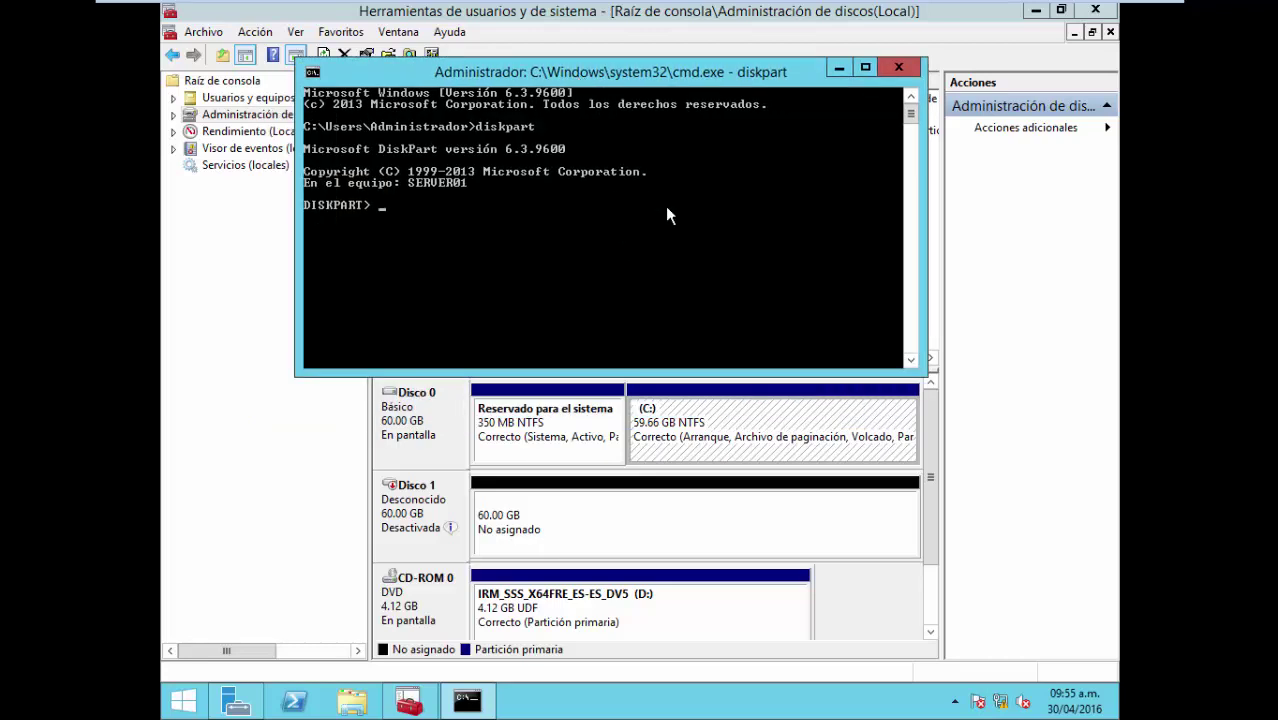
pyautogui.click(898, 67)
# Open Windows PowerShell in a shortened window and start diskpart in it.
pyautogui.click(295, 703)
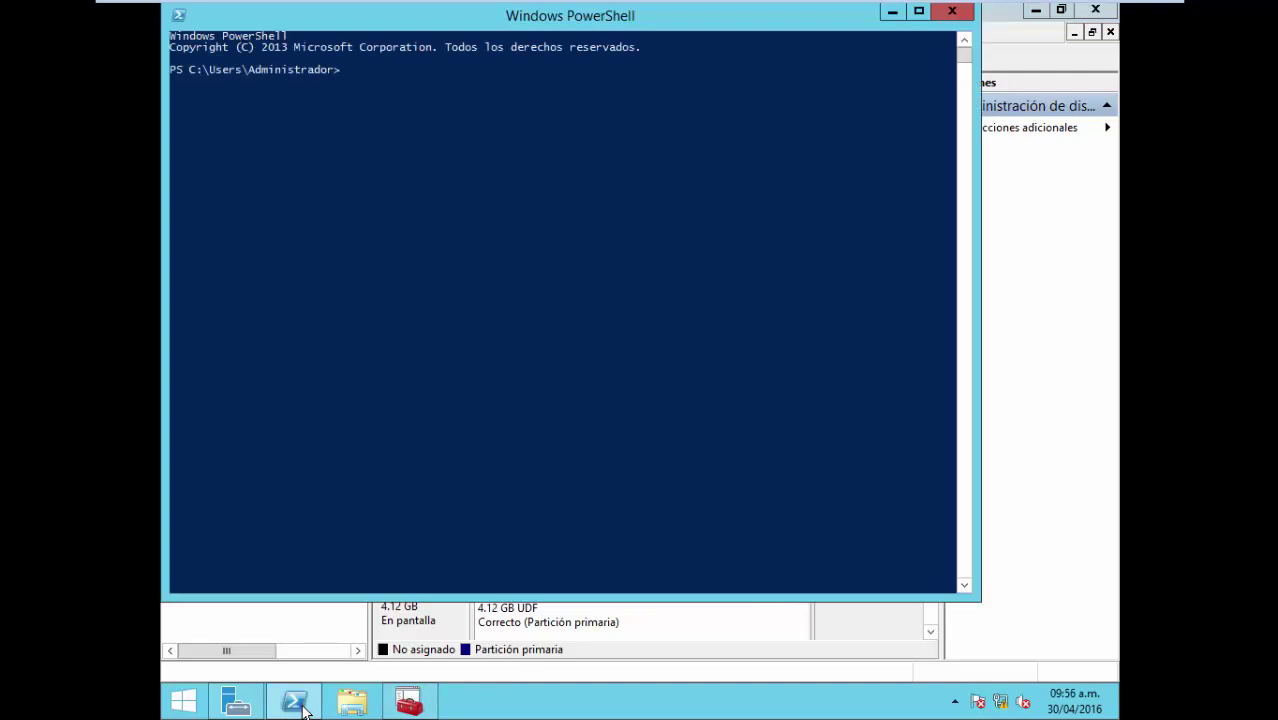
pyautogui.moveTo(540, 596); pyautogui.dragTo(540, 375)
pyautogui.write('diskpart')
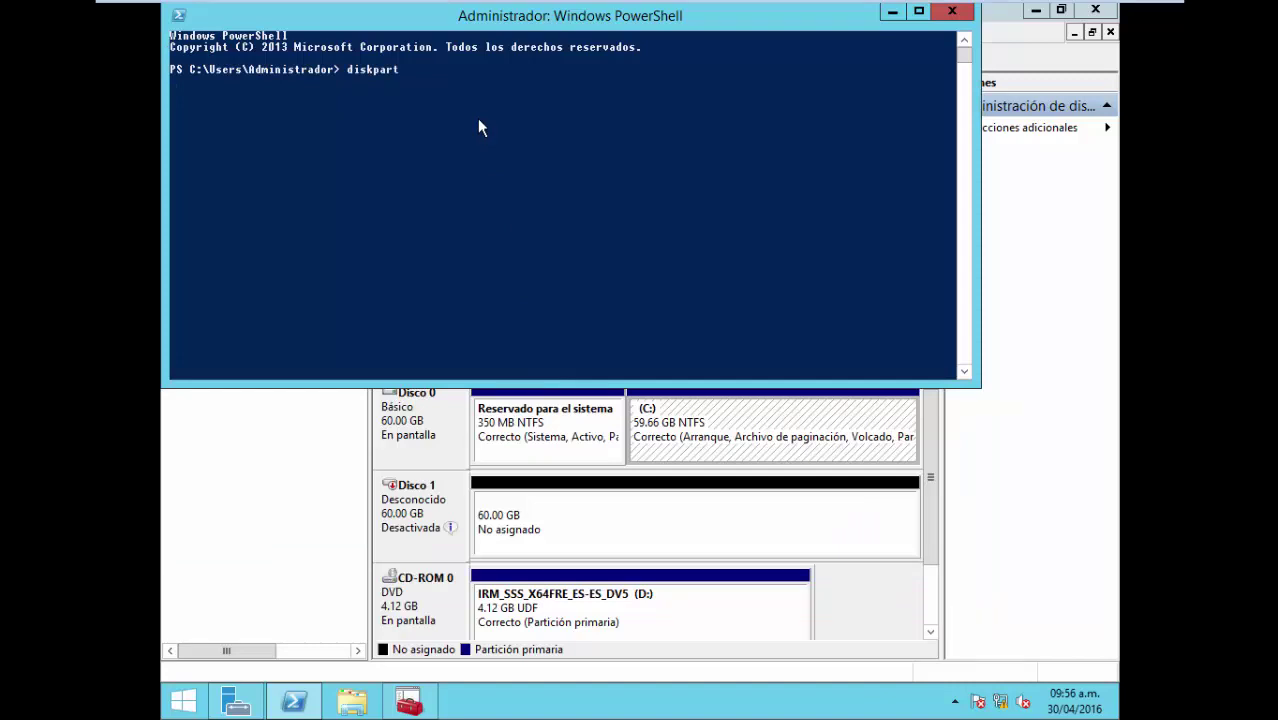
pyautogui.moveTo(494, 19); pyautogui.dragTo(534, 54)
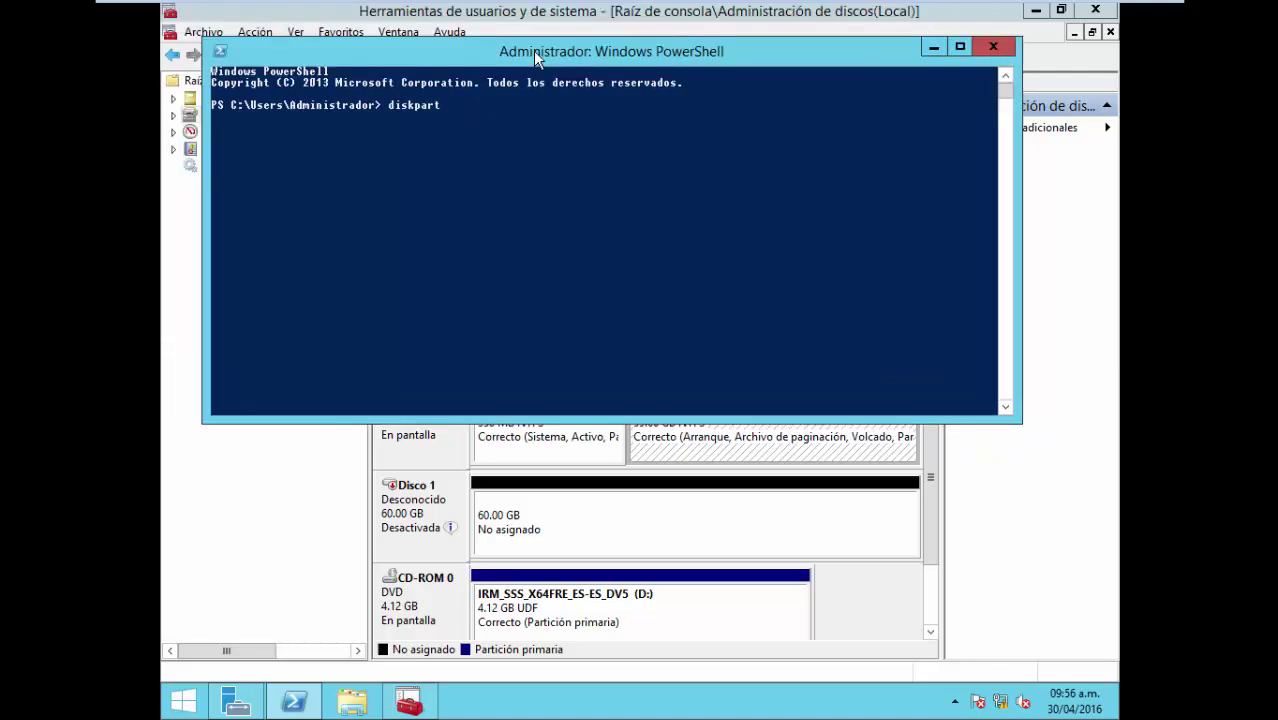
pyautogui.press('Return')
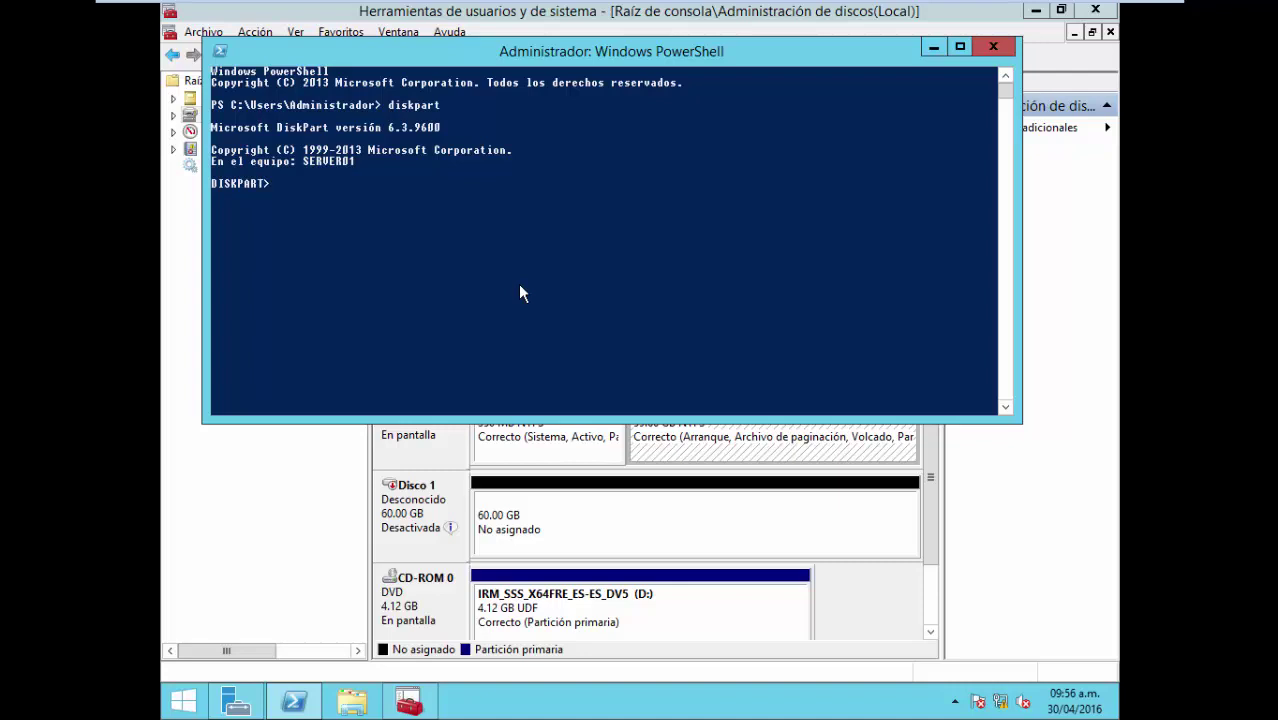
# List the disks with the diskpart command list disk and arrange the window so Disco 0 and Disco 1 can be compared in Administración de discos.
pyautogui.write('list')
pyautogui.press('BackSpace')
pyautogui.press('BackSpace')
pyautogui.write('st disks')
pyautogui.press('Return')
pyautogui.press('Up')
pyautogui.press('BackSpace')
pyautogui.press('Return')
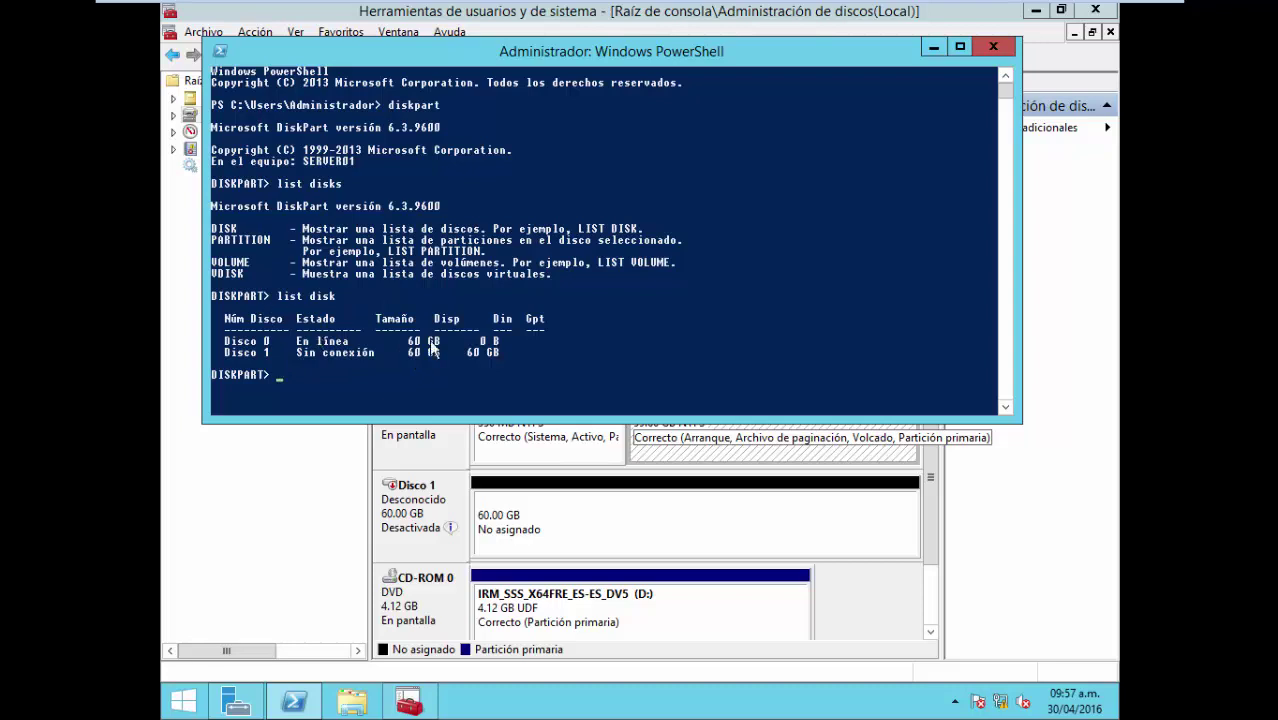
pyautogui.moveTo(391, 60); pyautogui.dragTo(399, 78)
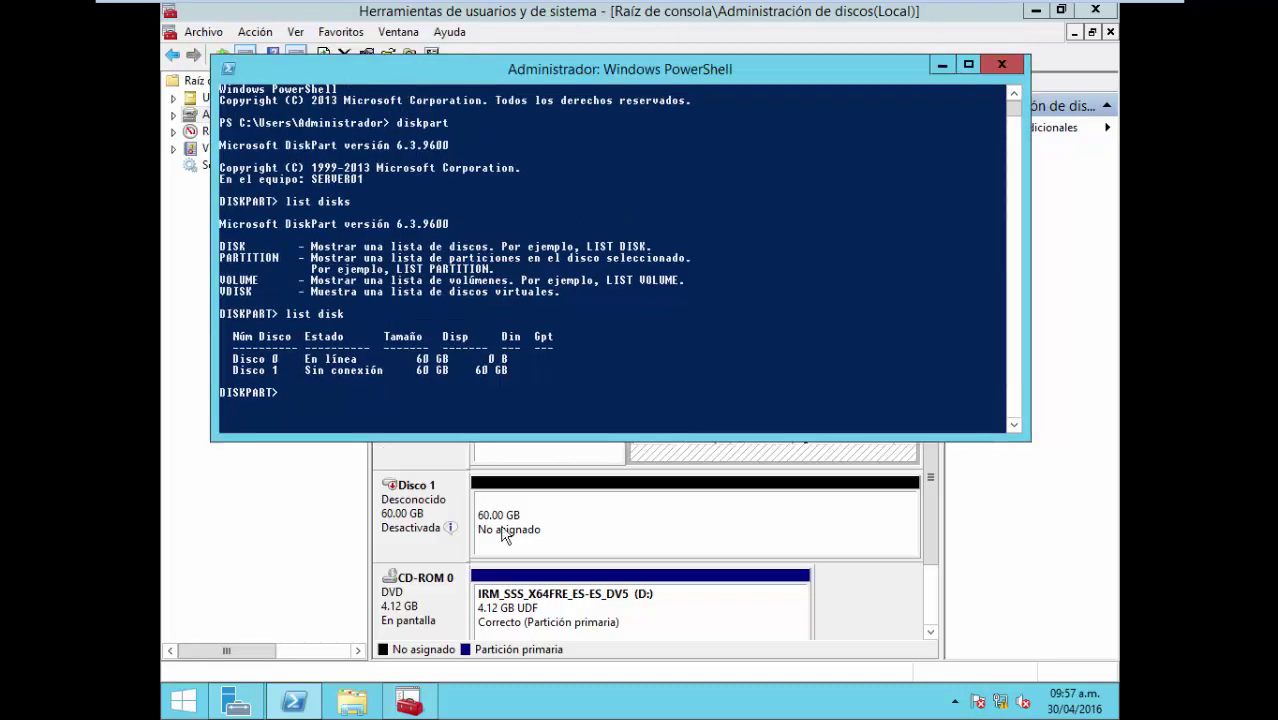
pyautogui.moveTo(484, 74); pyautogui.dragTo(466, 38)
pyautogui.moveTo(517, 398); pyautogui.dragTo(514, 369)
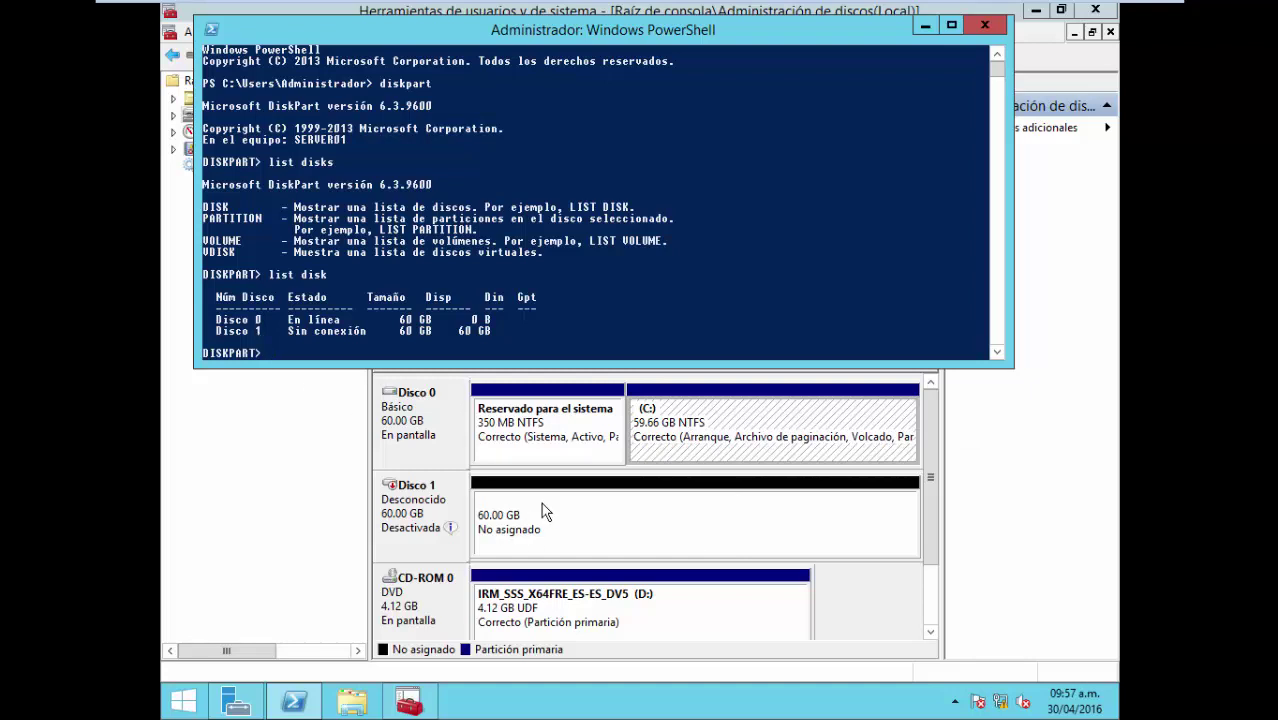
# Select disk 0 in diskpart and list its partitions.
pyautogui.click(375, 353)
pyautogui.write('slee')
pyautogui.press('BackSpace')
pyautogui.press('BackSpace')
pyautogui.press('BackSpace')
pyautogui.write('elect disk 0')
pyautogui.press('Return')
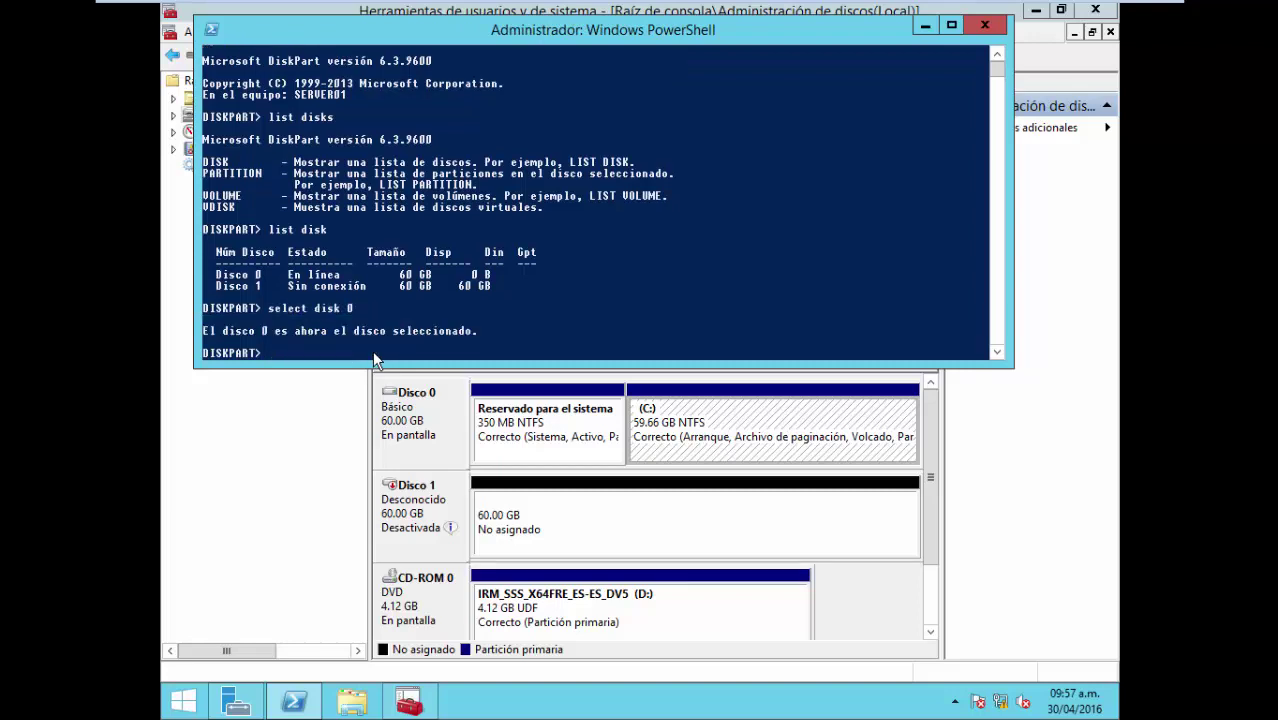
pyautogui.write('list partition')
pyautogui.press('Return')
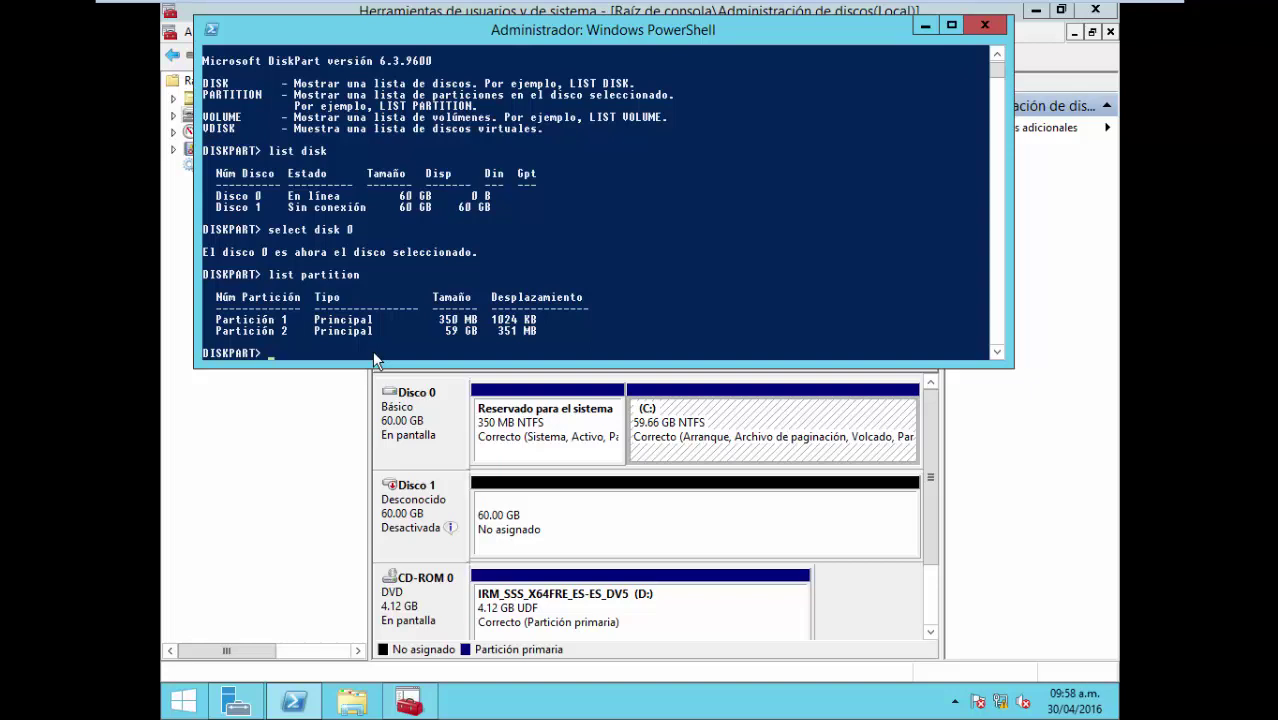
# Minimize PowerShell and bring Disco 1 online in Administración de discos.
pyautogui.click(926, 30)
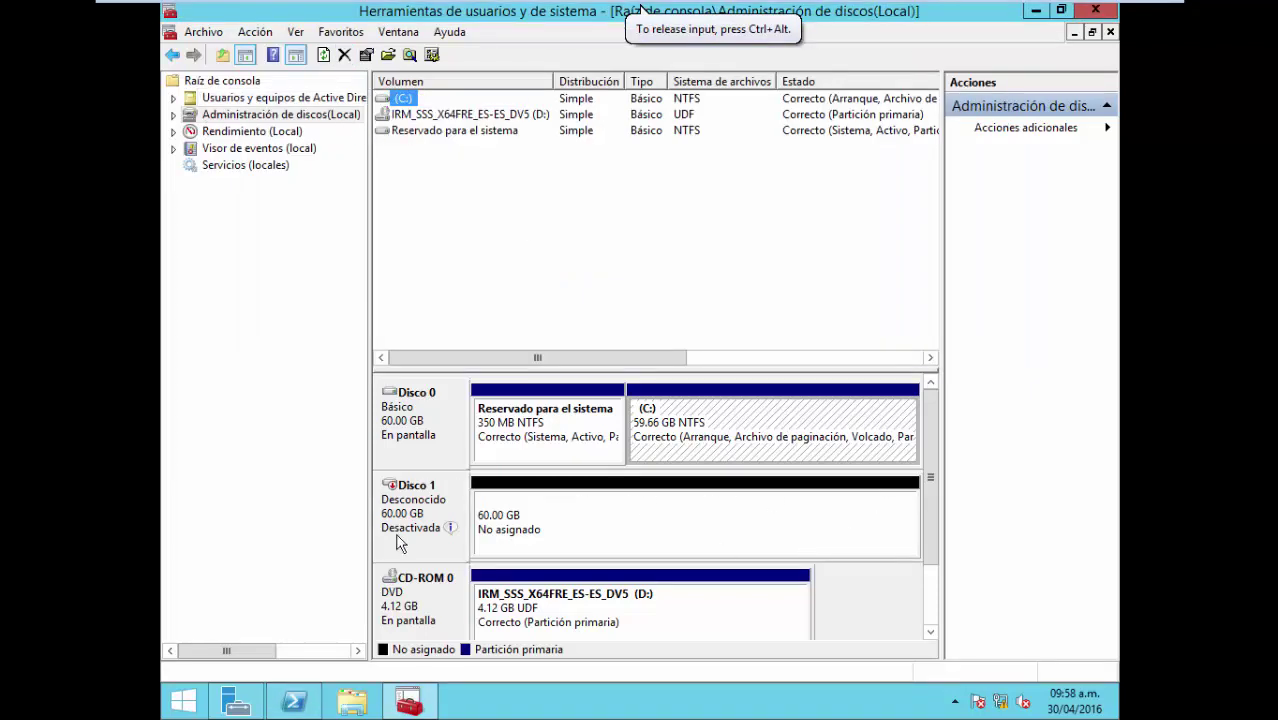
pyautogui.rightClick(388, 504)
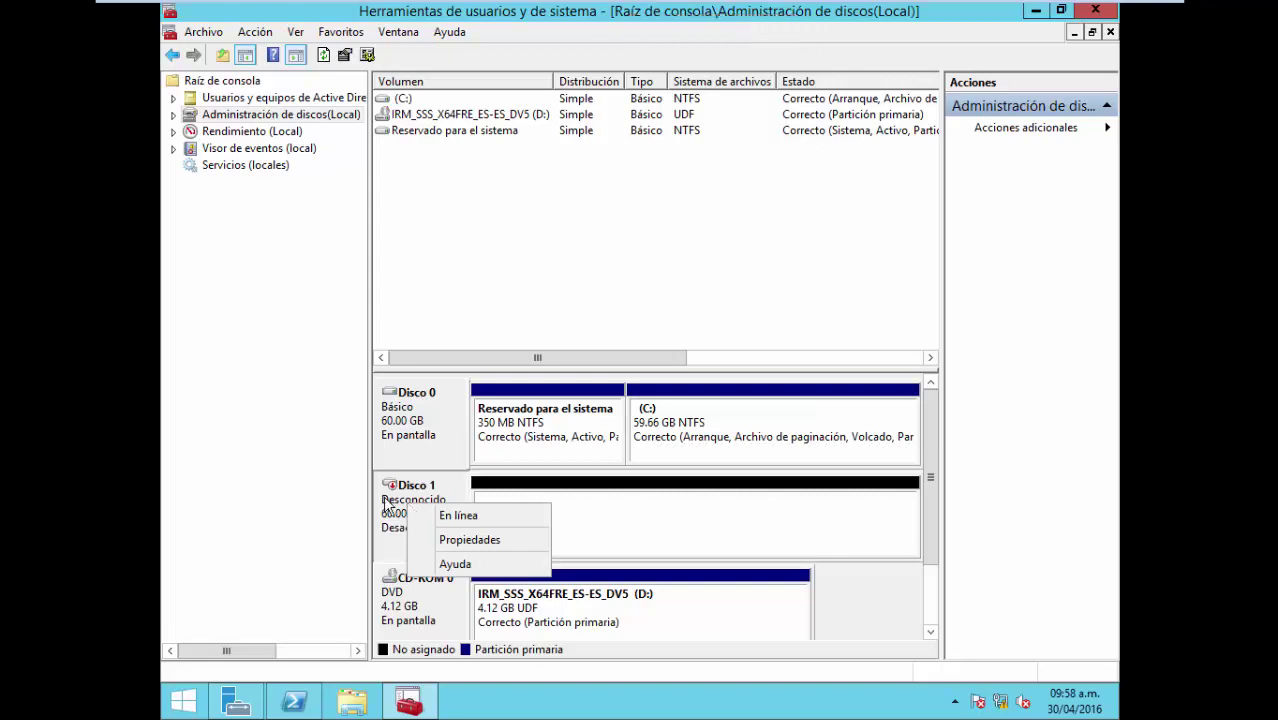
pyautogui.press('Escape')
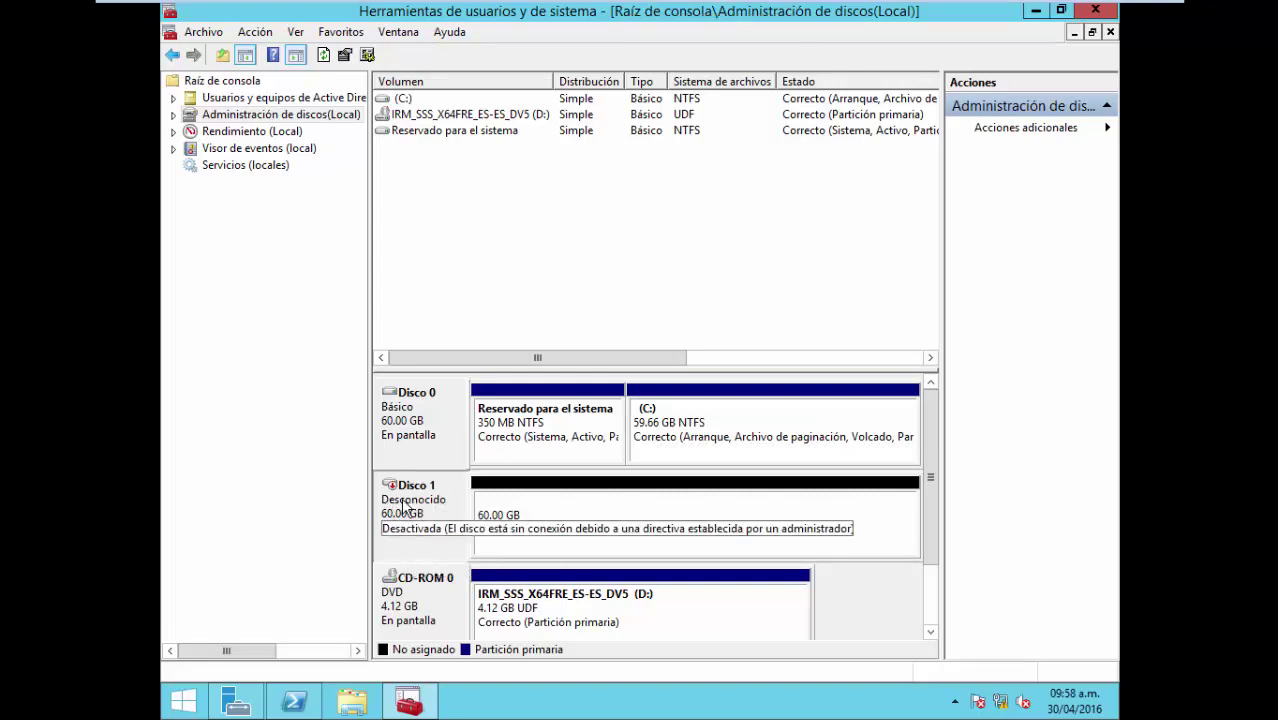
pyautogui.rightClick(430, 540)
pyautogui.click(466, 554)
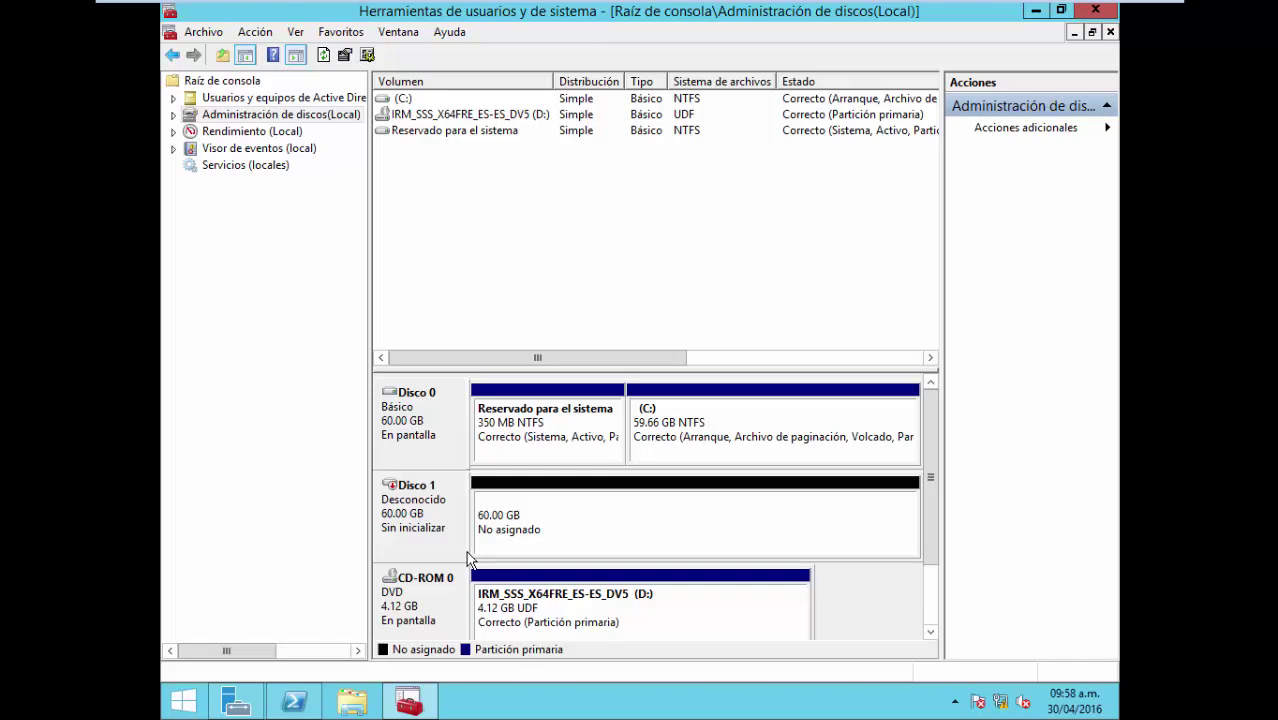
# Initialize Disco 1 with the MBR (Registro de arranque maestro) partition style.
pyautogui.rightClick(392, 514)
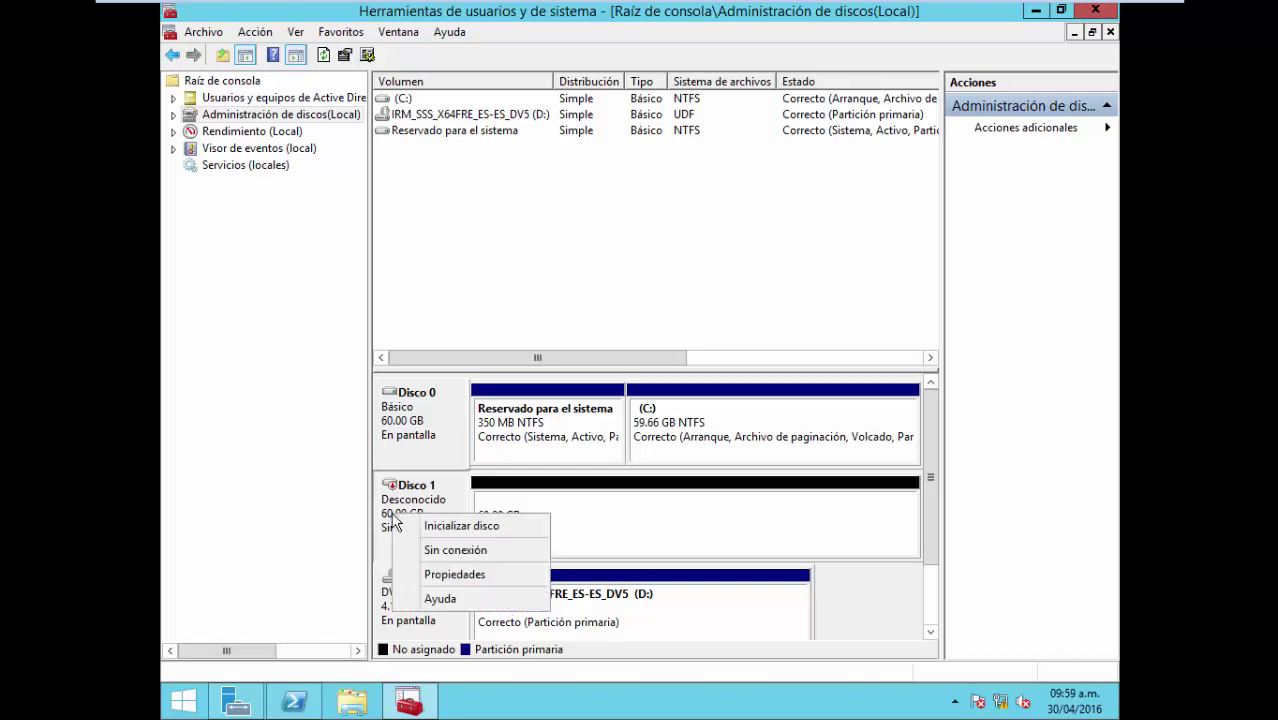
pyautogui.click(320, 498)
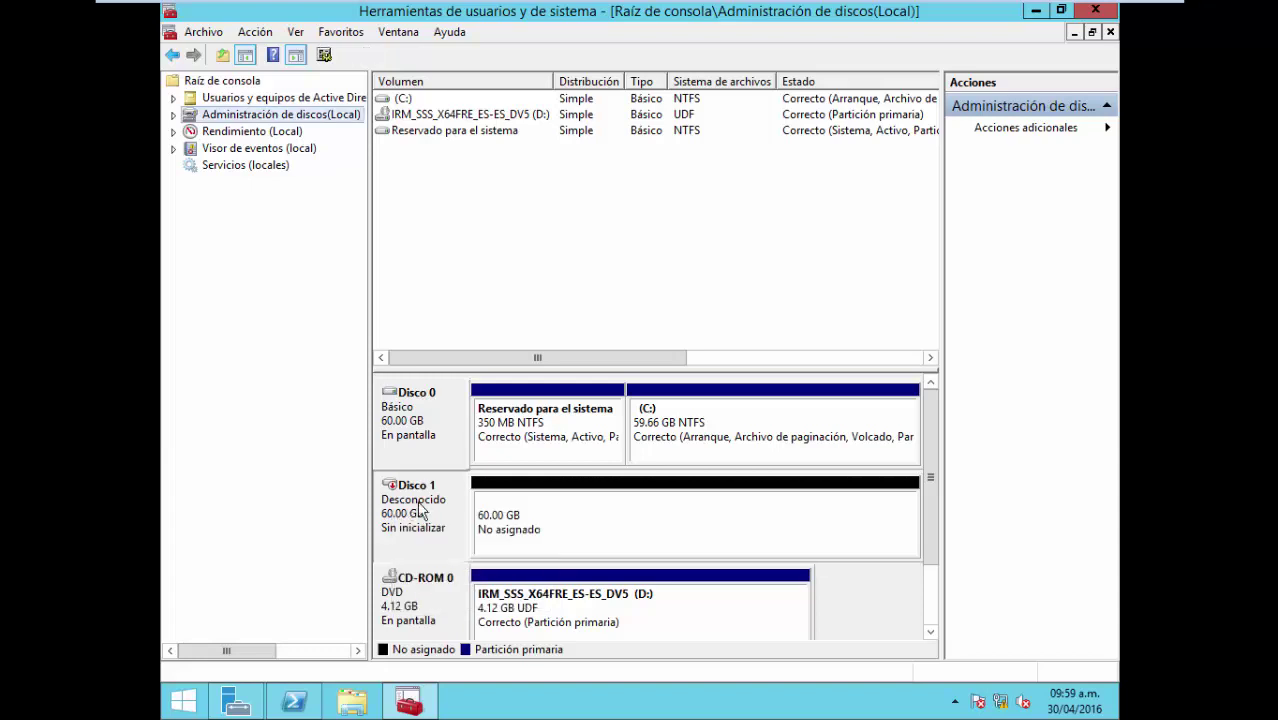
pyautogui.rightClick(423, 533)
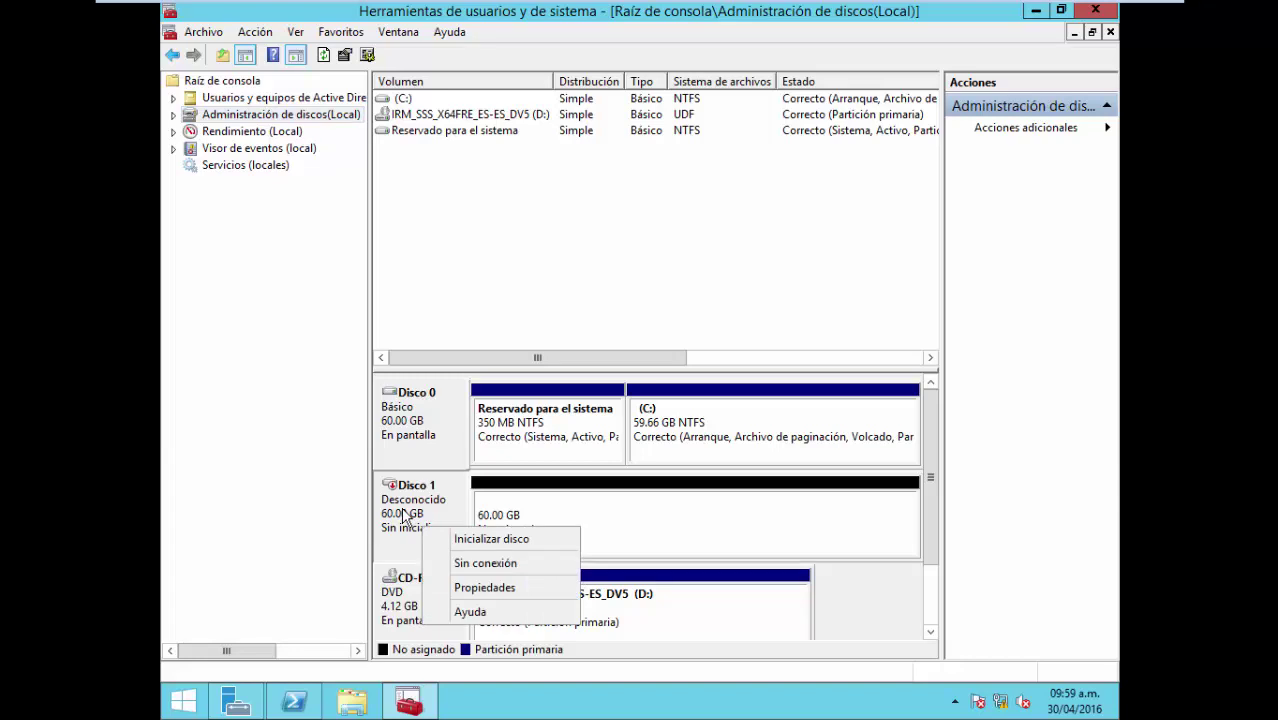
pyautogui.click(491, 538)
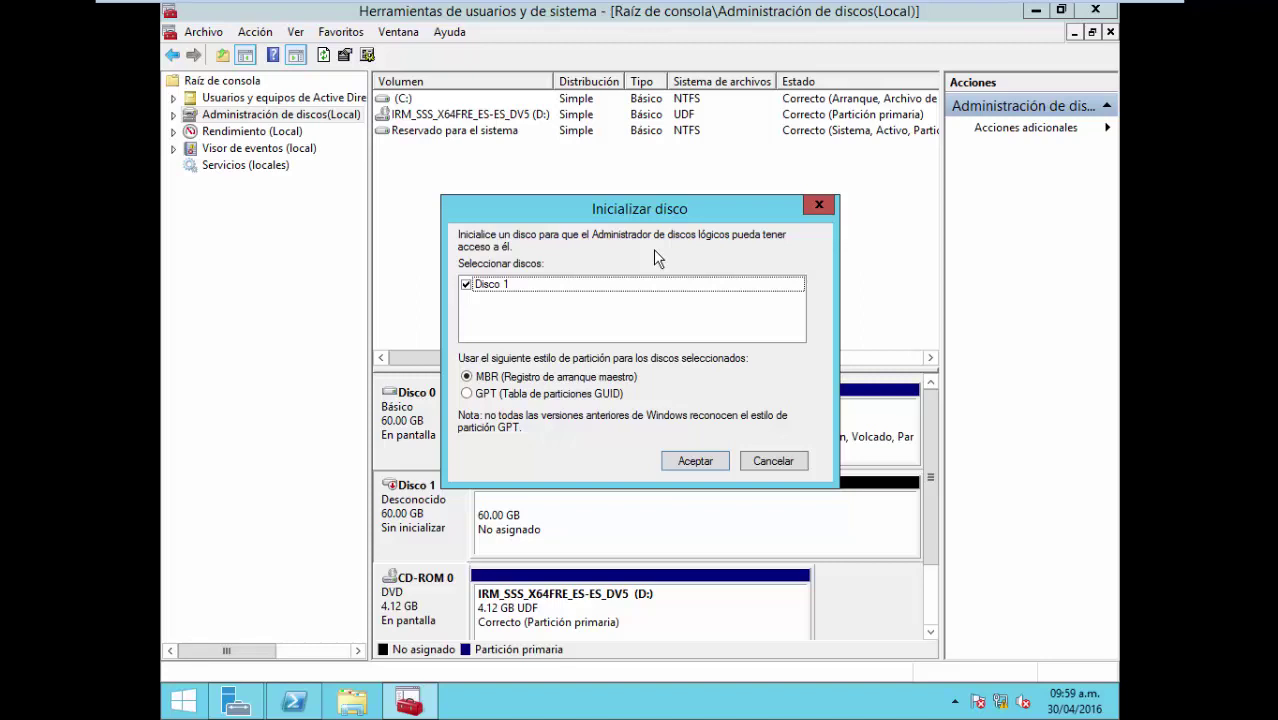
pyautogui.click(468, 394)
pyautogui.click(467, 377)
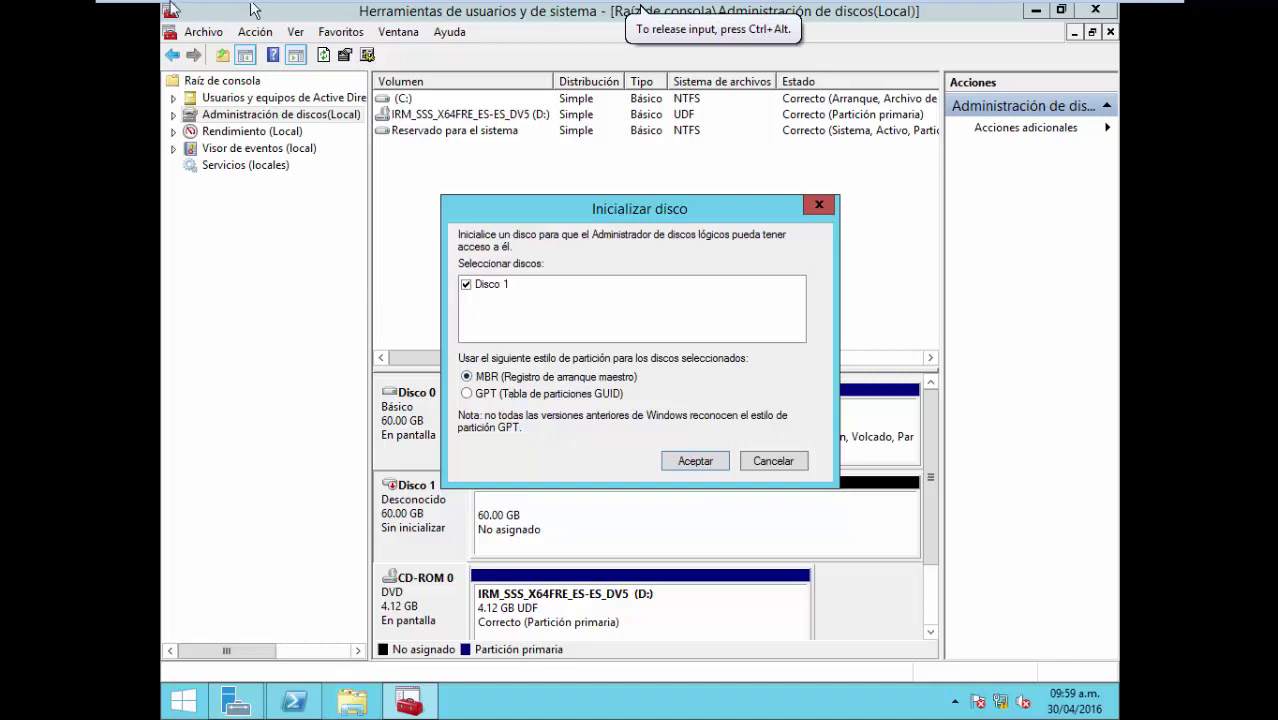
pyautogui.moveTo(198, 9)
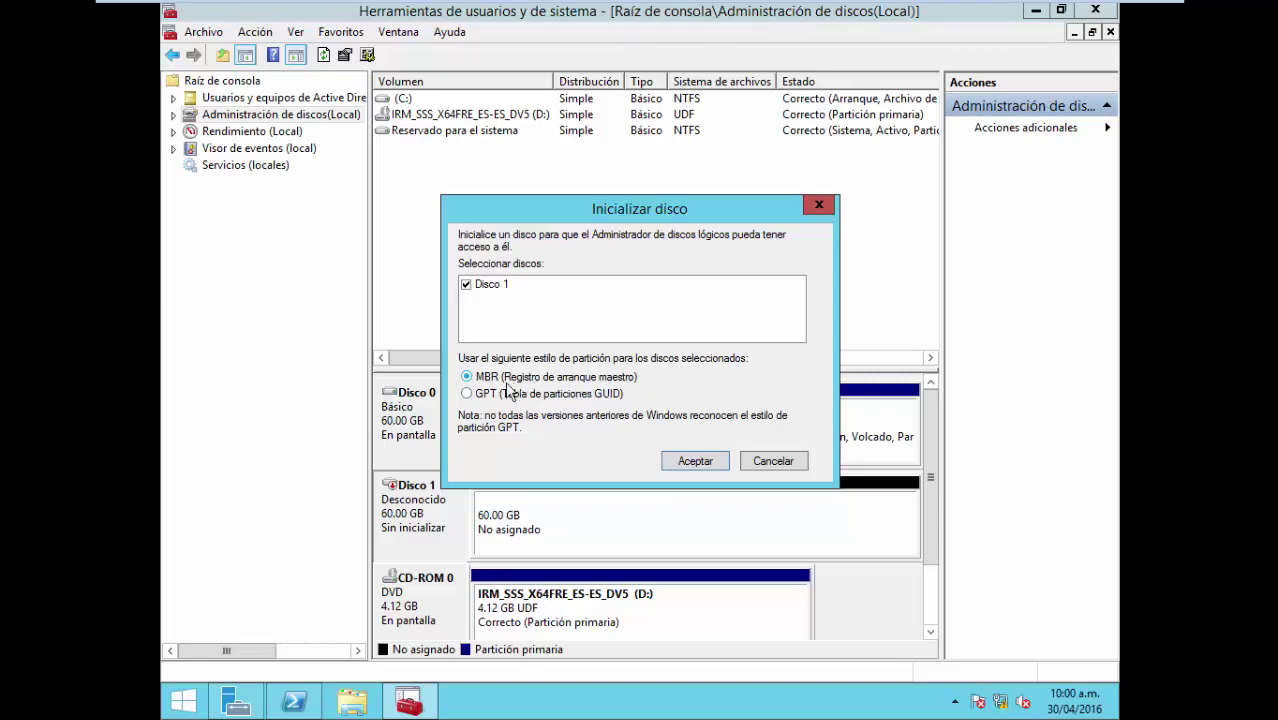
pyautogui.click(697, 462)
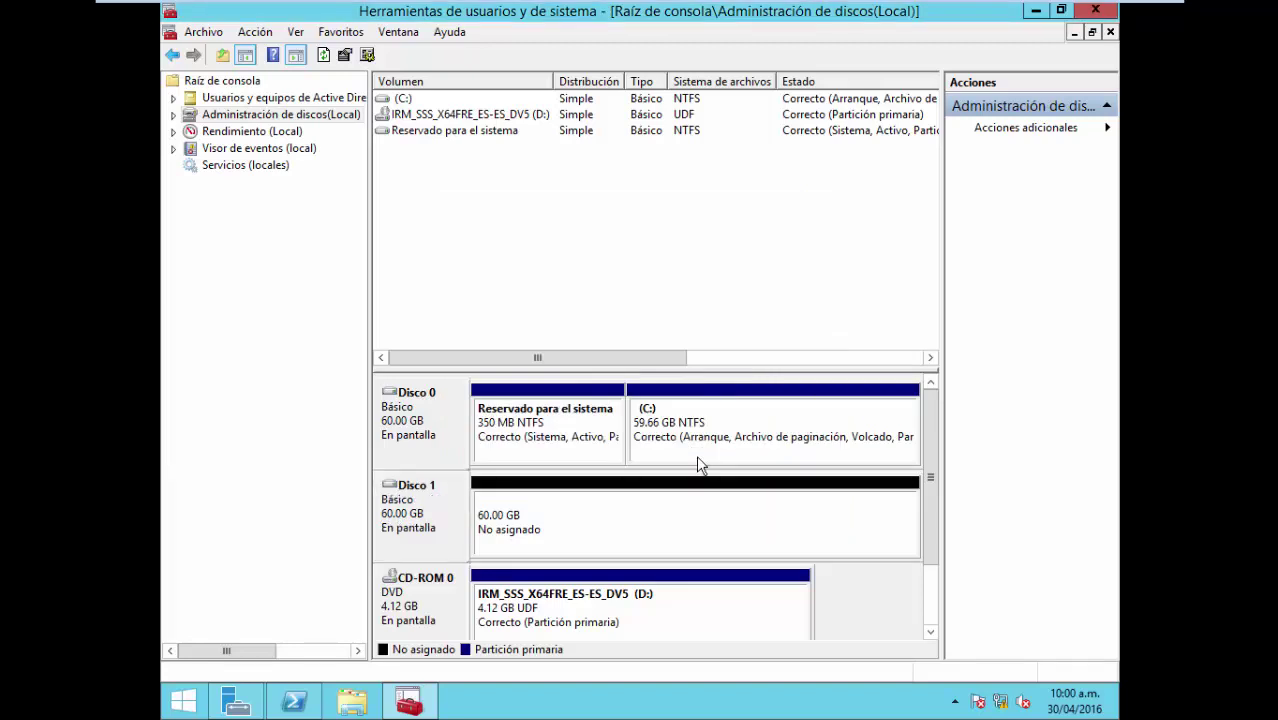
# Start a new simple volume in the unallocated space of Disco 1 and set its size to 30000 MB.
pyautogui.rightClick(570, 532)
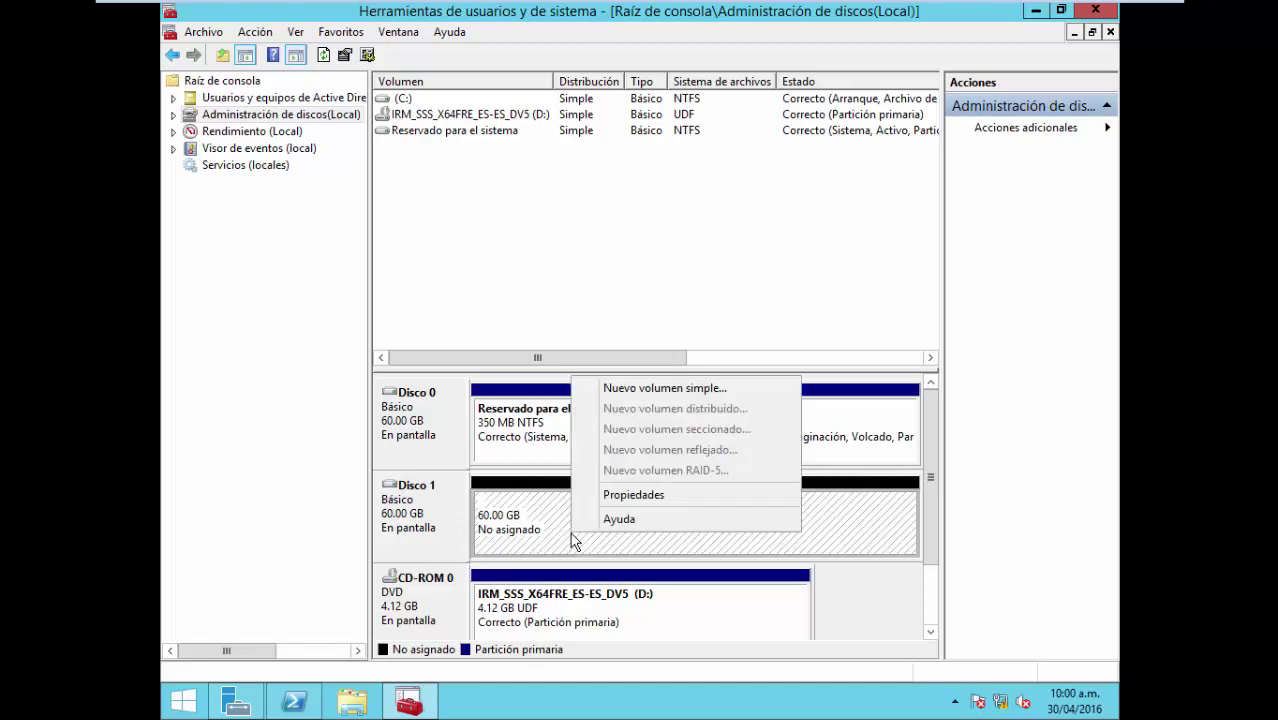
pyautogui.click(652, 387)
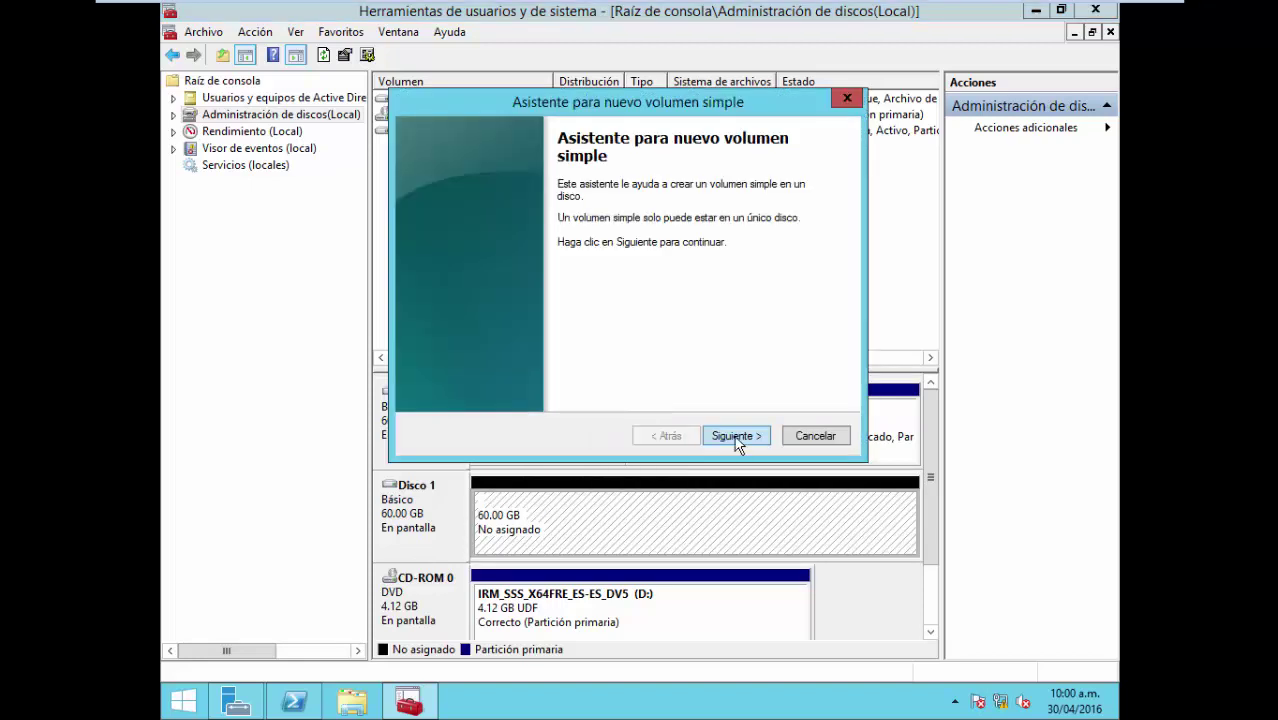
pyautogui.click(739, 443)
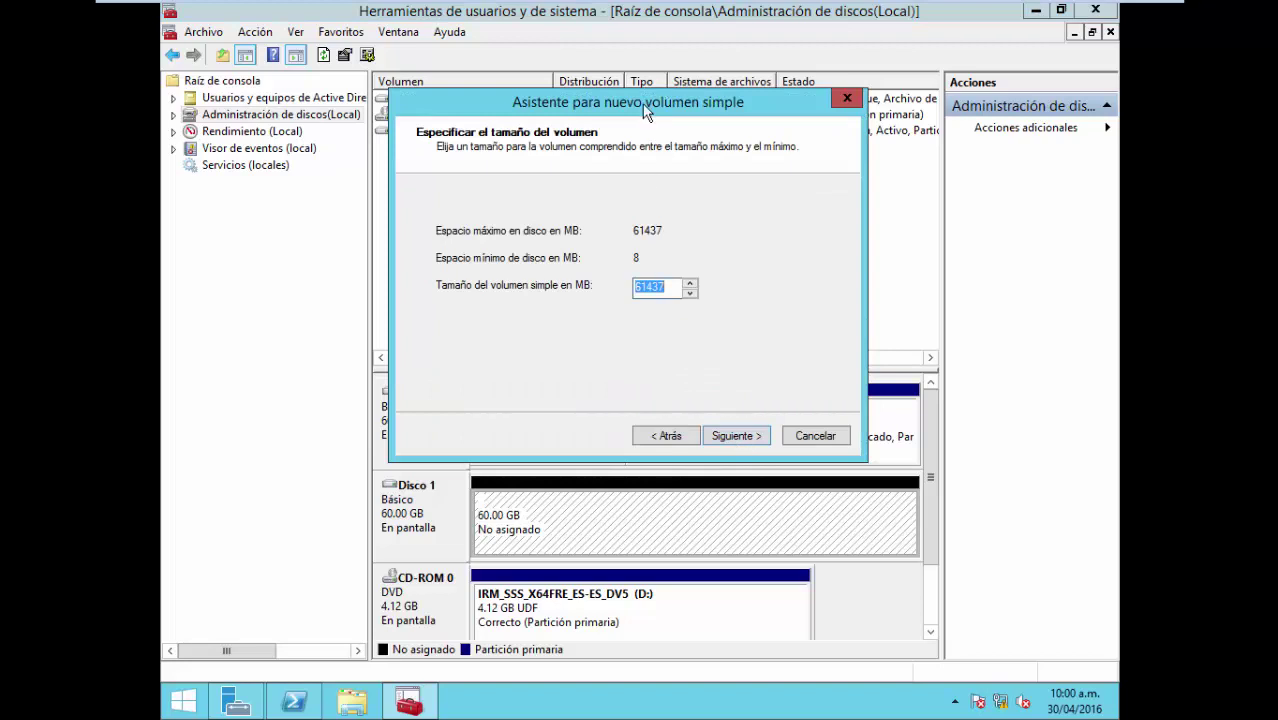
pyautogui.moveTo(644, 107); pyautogui.dragTo(641, 76)
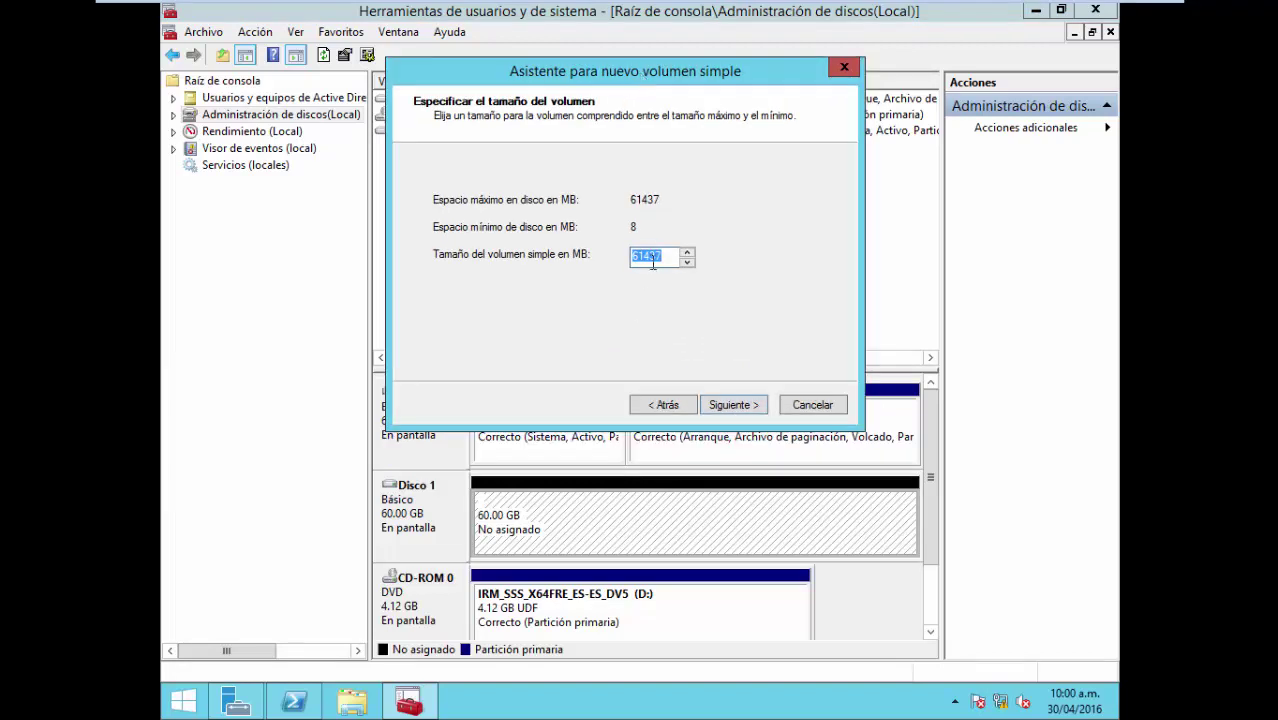
pyautogui.moveTo(673, 261); pyautogui.dragTo(567, 262)
pyautogui.write('30000')
pyautogui.click(730, 406)
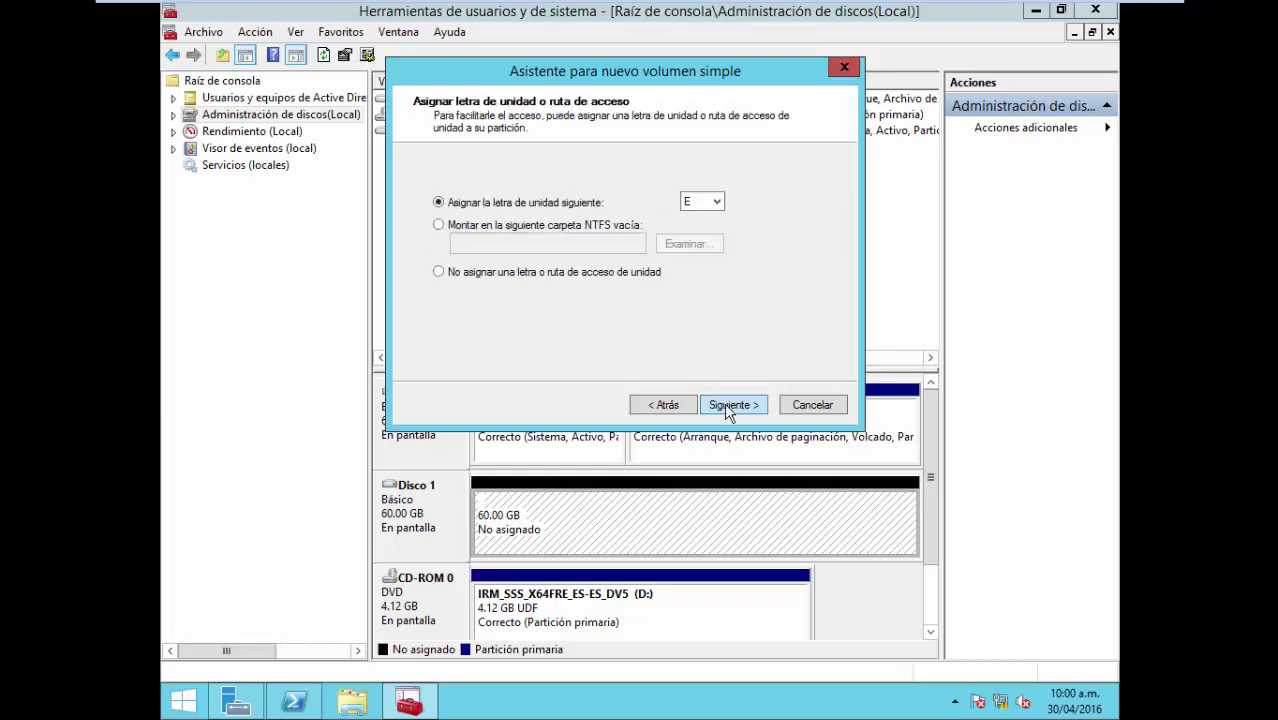
# Assign drive letter E, accept NTFS quick format with the label Nuevo vol, and finish creating the volume.
pyautogui.moveTo(647, 86); pyautogui.dragTo(540, 108)
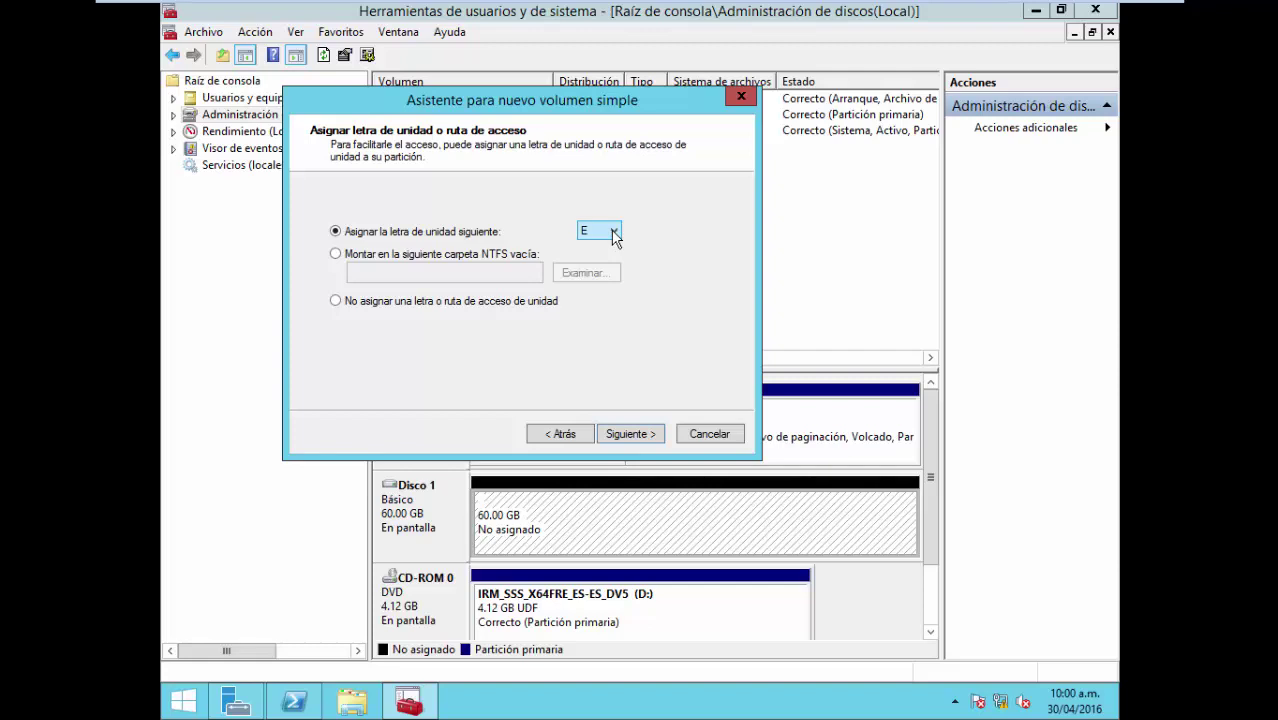
pyautogui.click(646, 436)
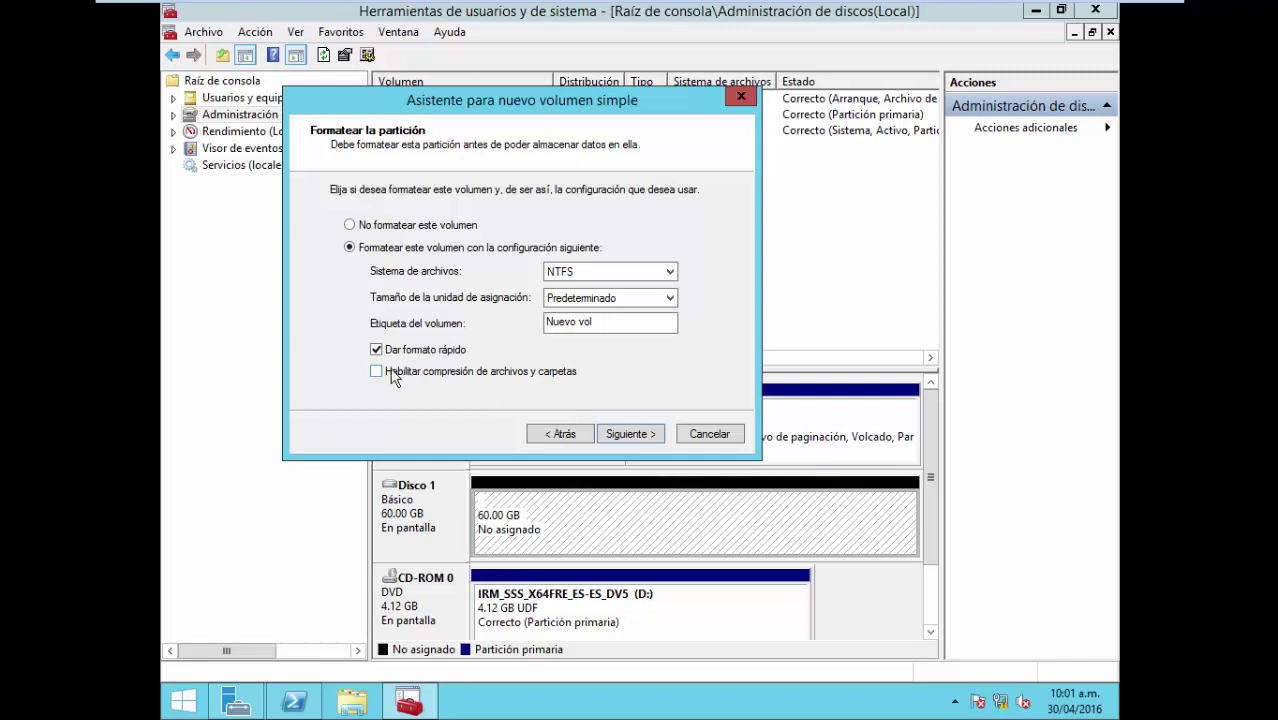
pyautogui.click(641, 443)
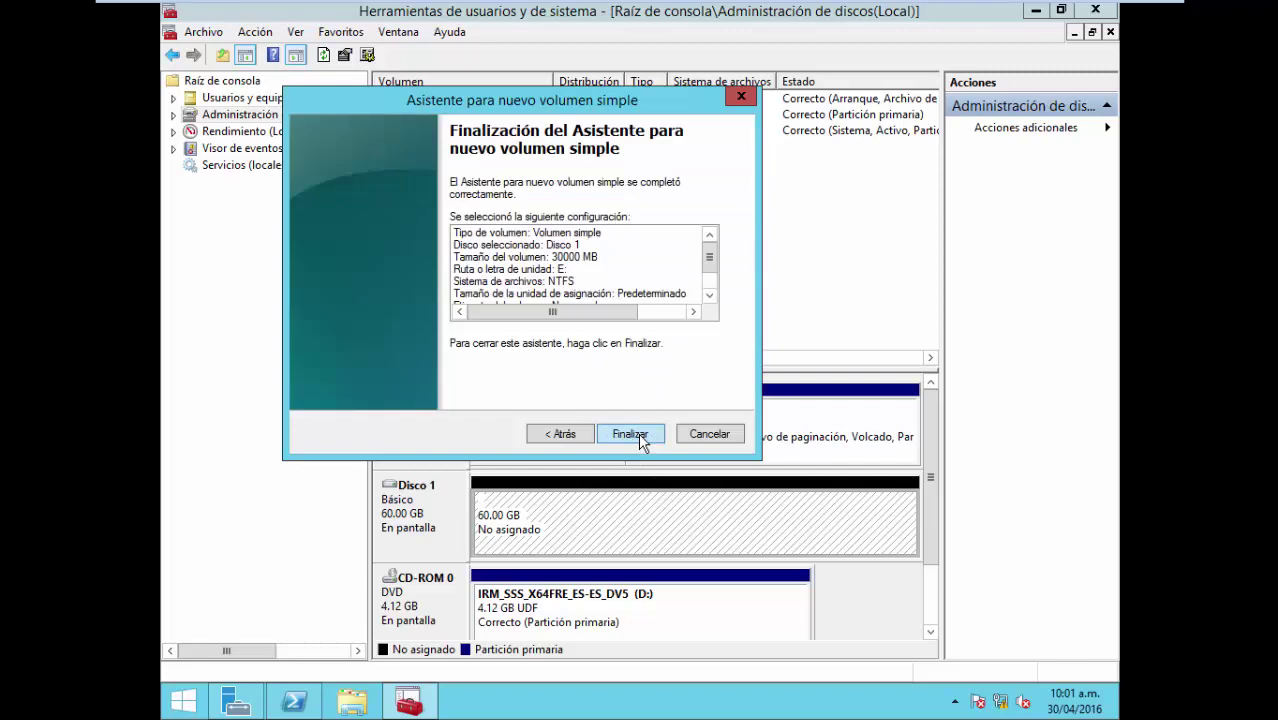
pyautogui.click(630, 434)
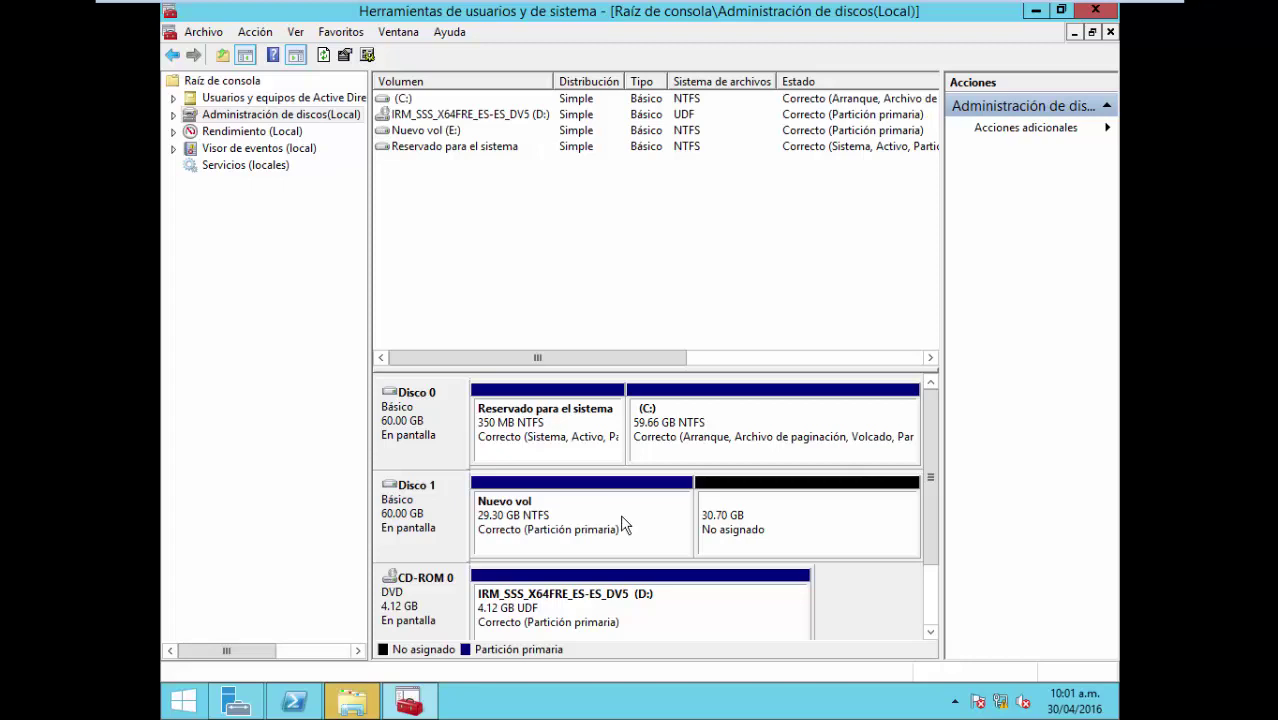
# Dismiss the Windows request to format drive E: and open Nuevo vol (E:) in File Explorer to check it.
pyautogui.moveTo(365, 712)
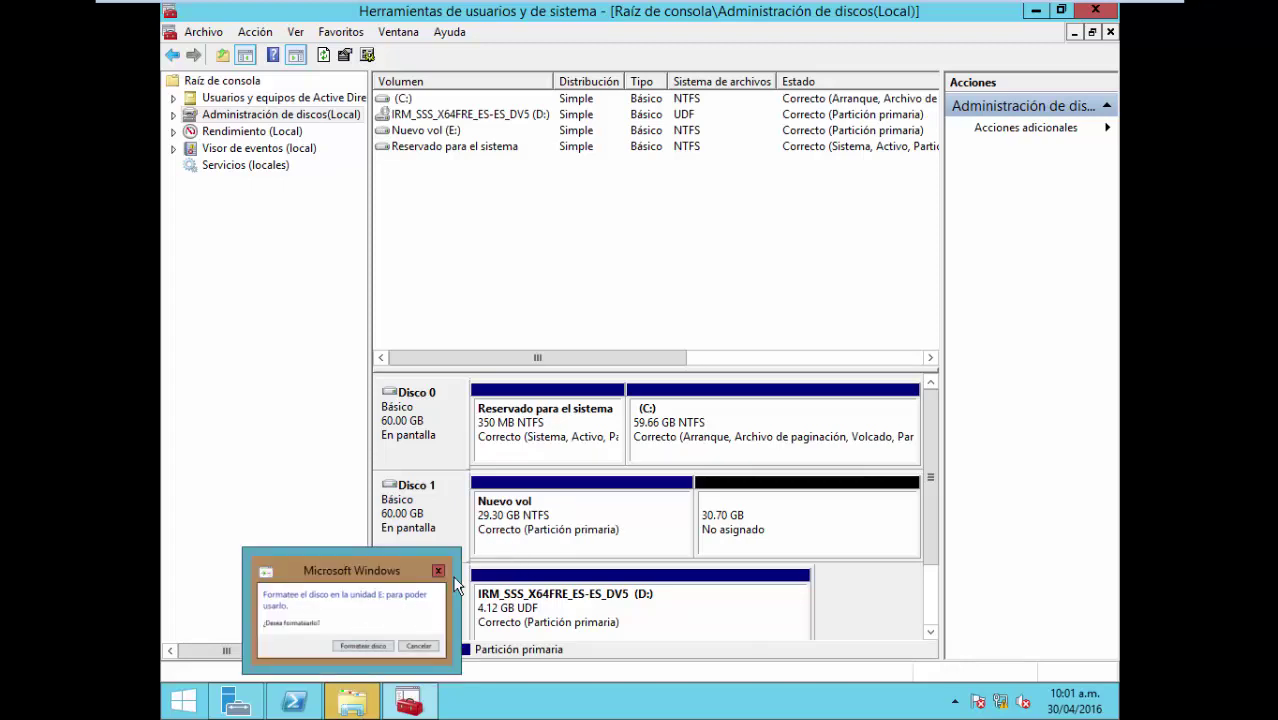
pyautogui.click(398, 595)
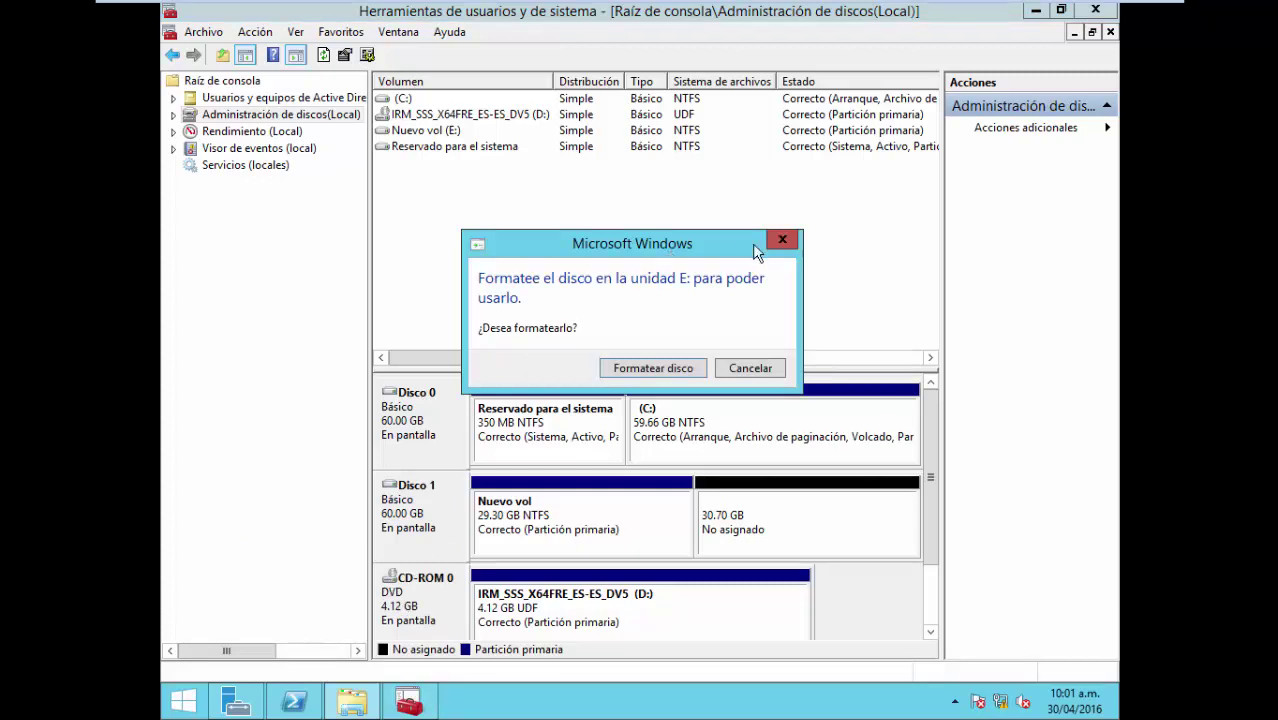
pyautogui.click(782, 240)
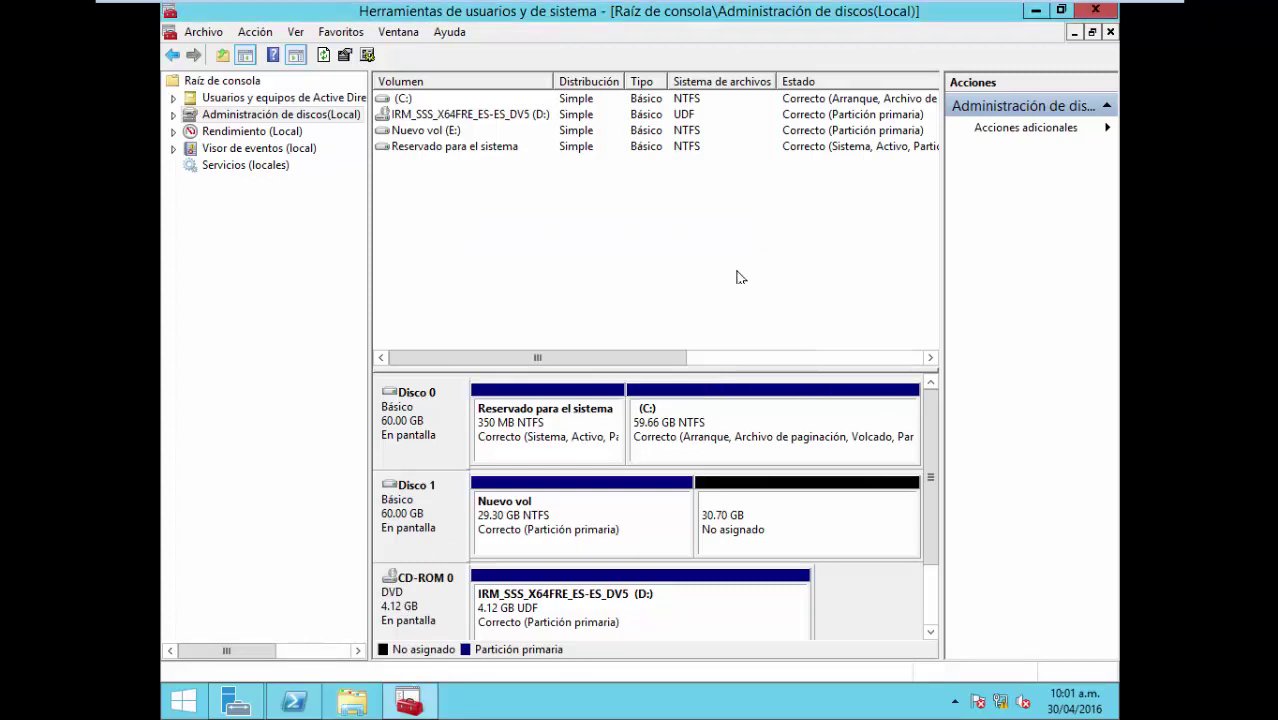
pyautogui.click(351, 704)
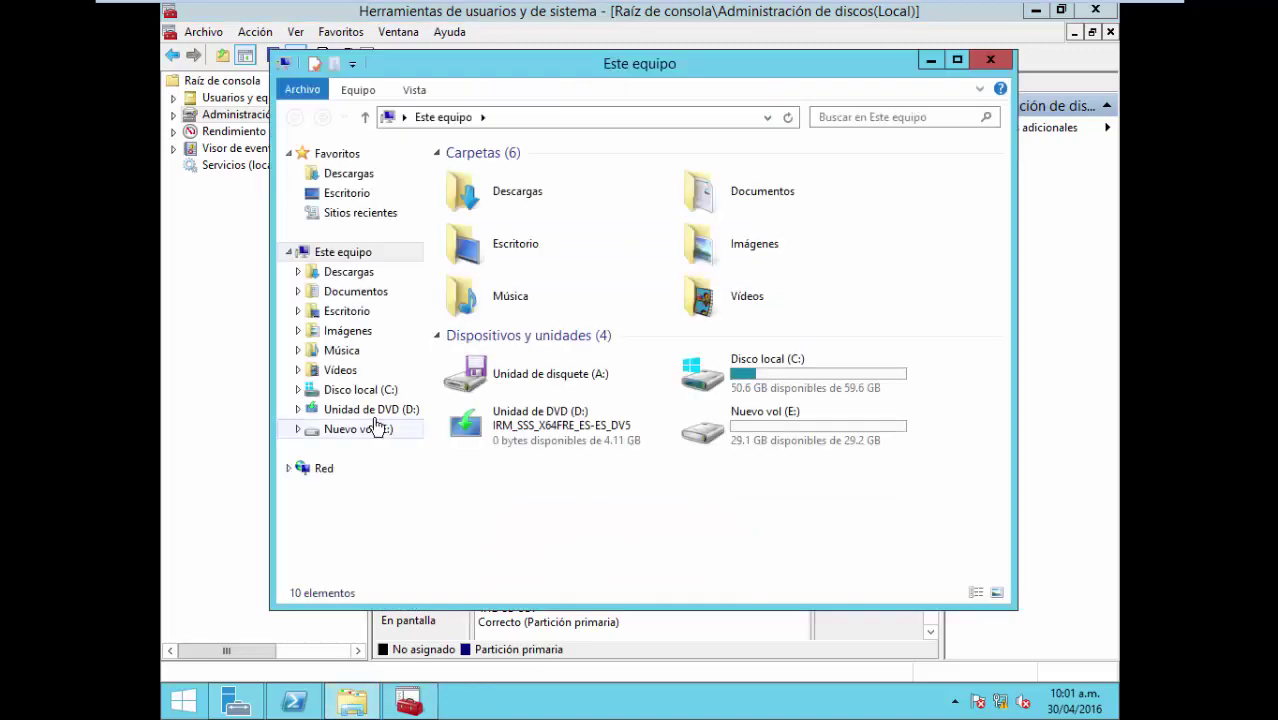
pyautogui.click(358, 430)
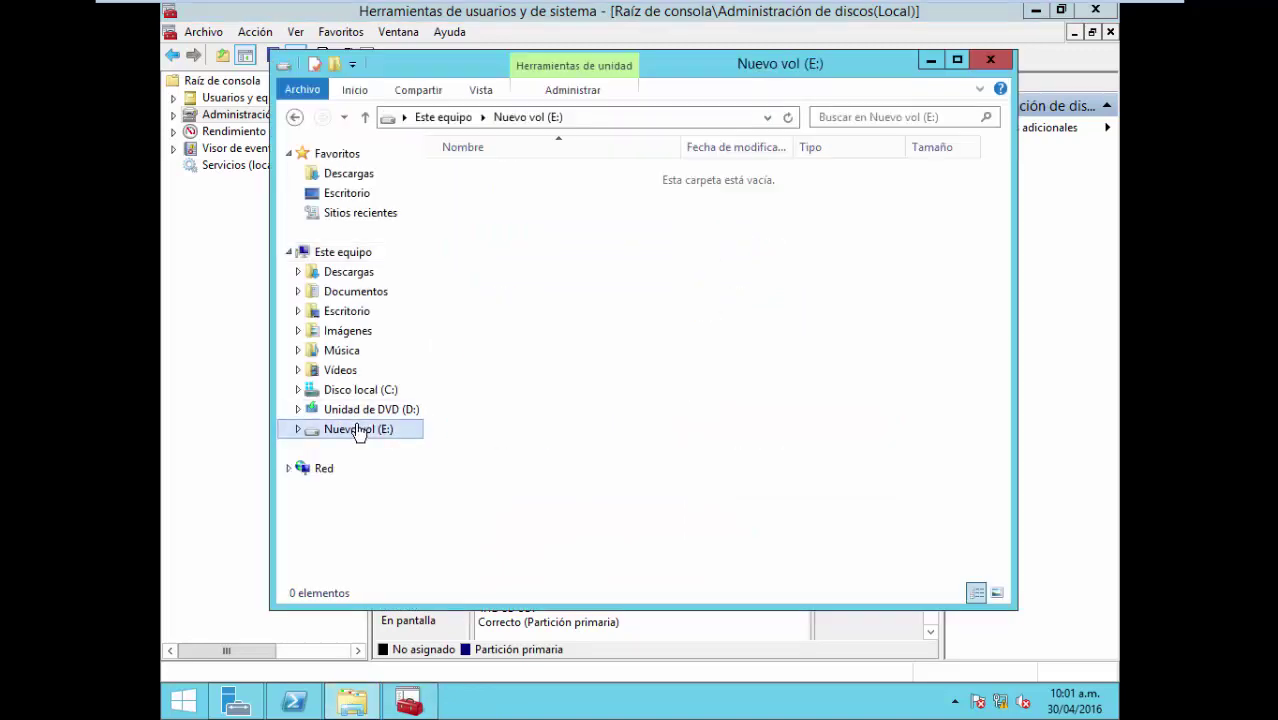
# Create a folder named Nueva carpeta on Nuevo vol (E:) and close File Explorer.
pyautogui.rightClick(550, 268)
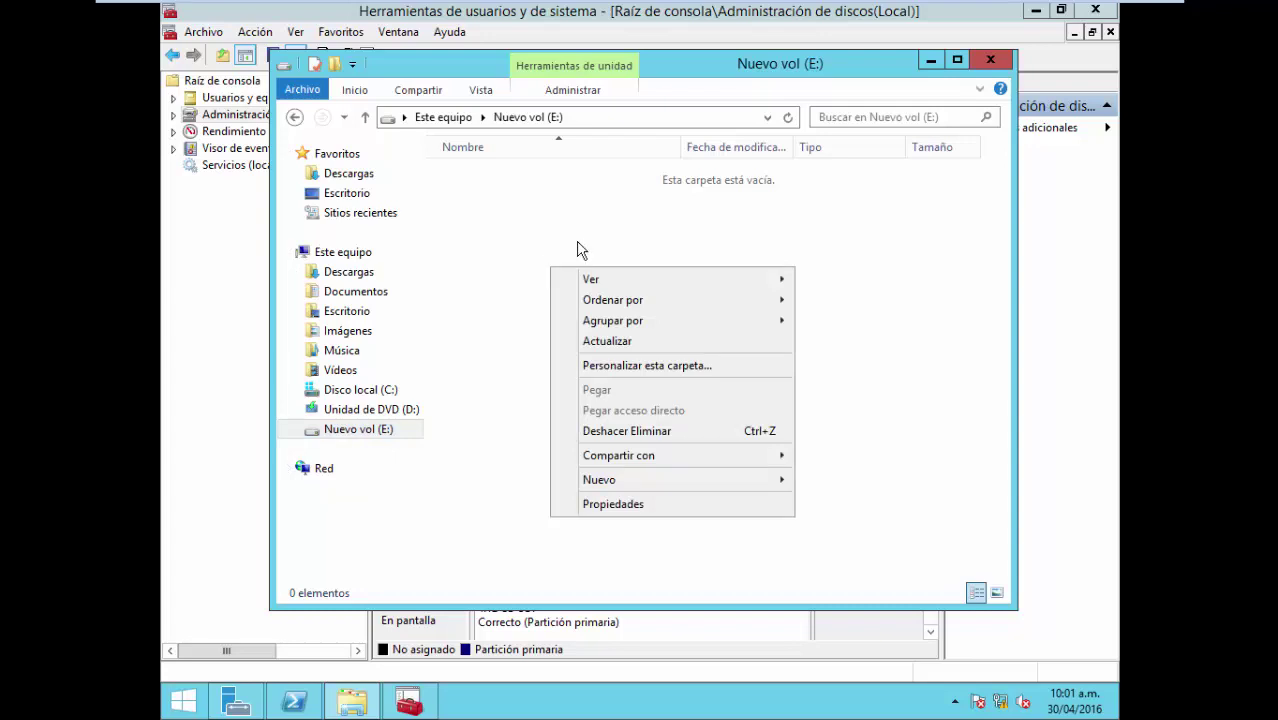
pyautogui.click(548, 243)
pyautogui.rightClick(545, 236)
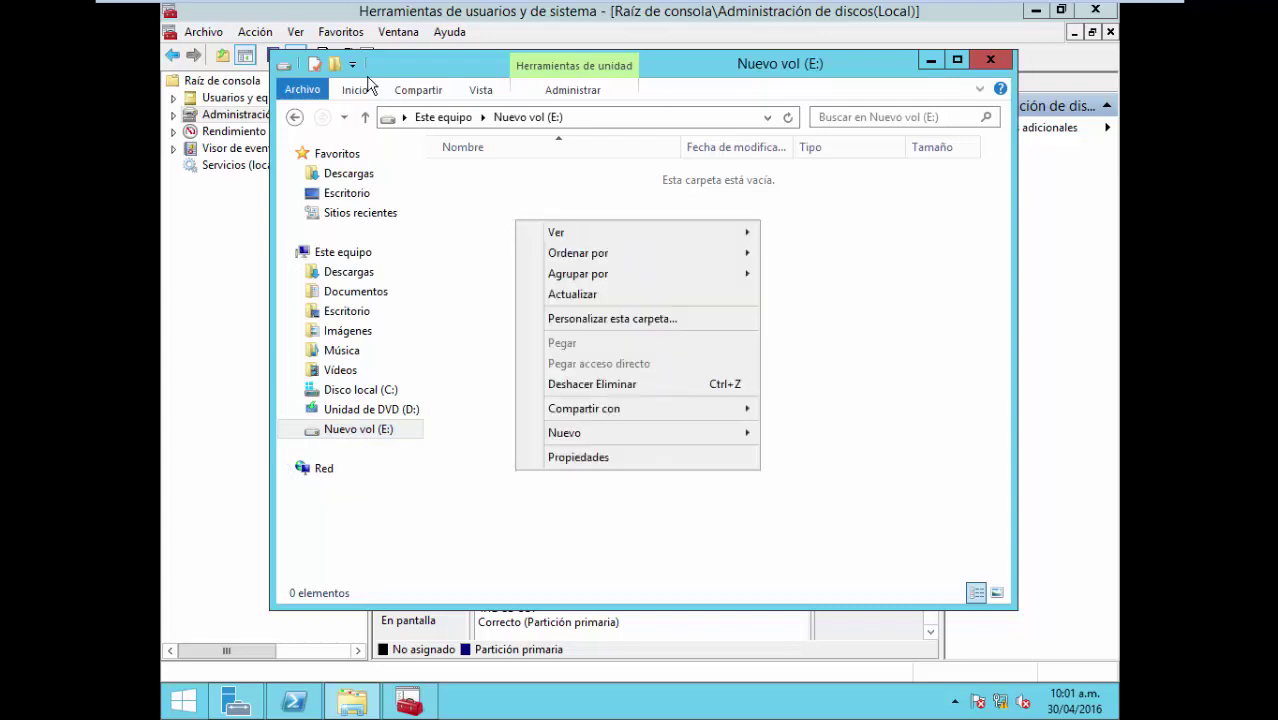
pyautogui.click(334, 64)
pyautogui.press('Return')
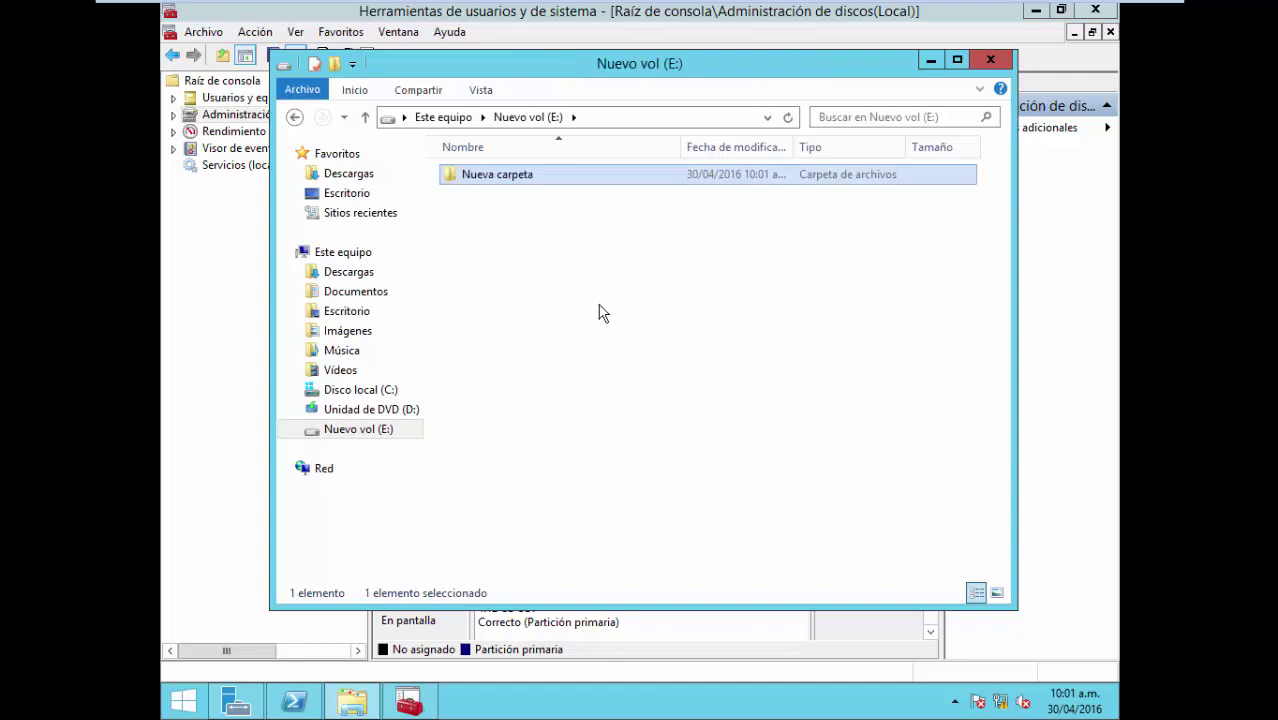
pyautogui.click(990, 60)
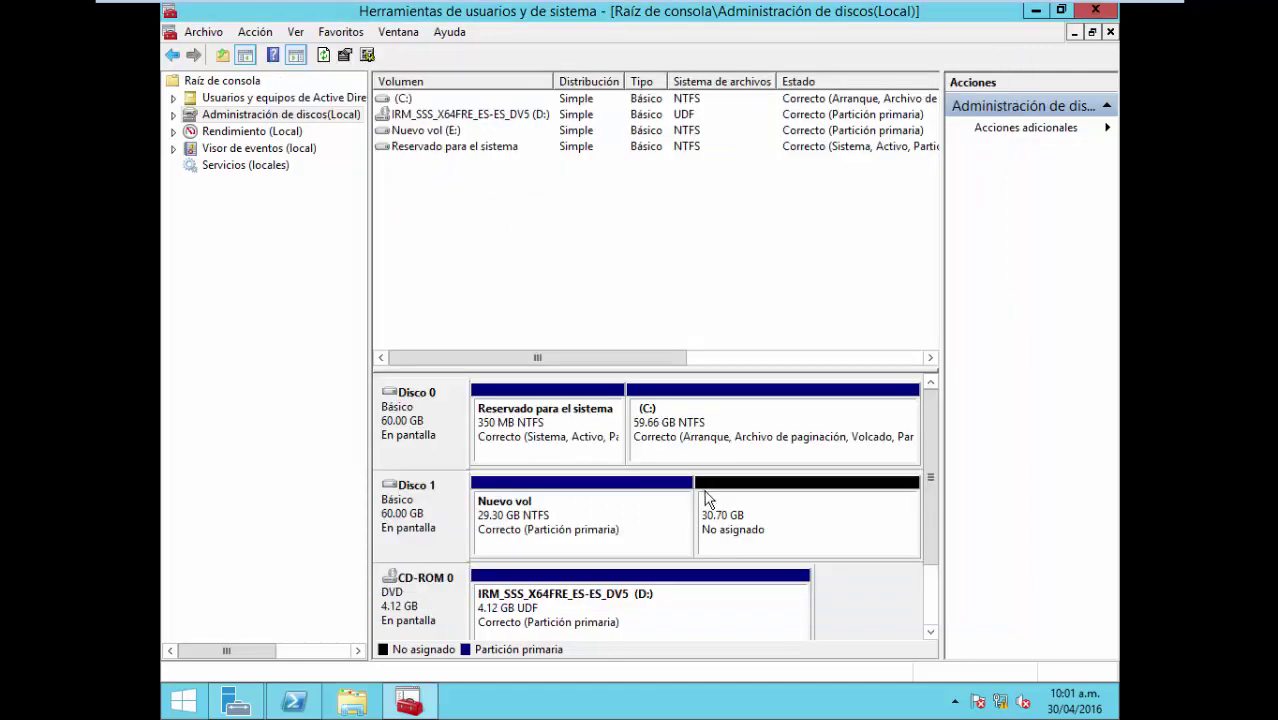
# Create an NTFS simple volume in the remaining unallocated space of Disco 1, using the full 31437 MB and drive letter F.
pyautogui.rightClick(748, 520)
pyautogui.click(806, 532)
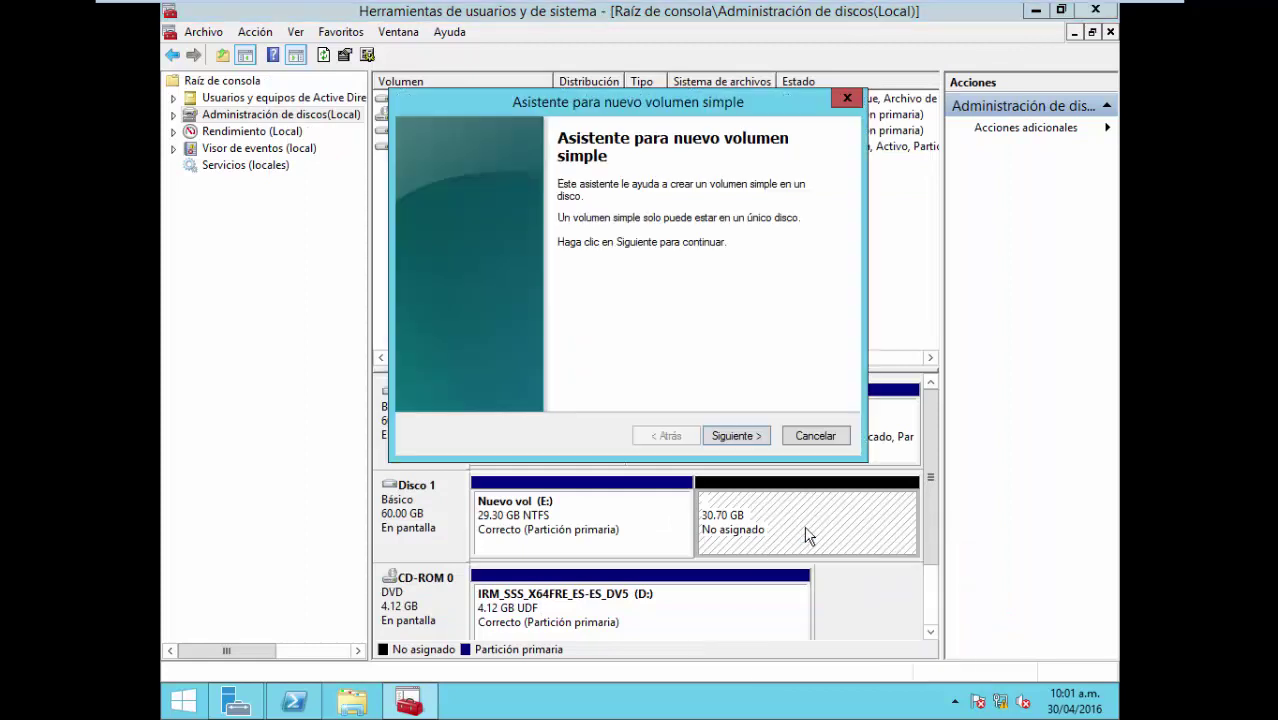
pyautogui.click(740, 440)
pyautogui.click(739, 440)
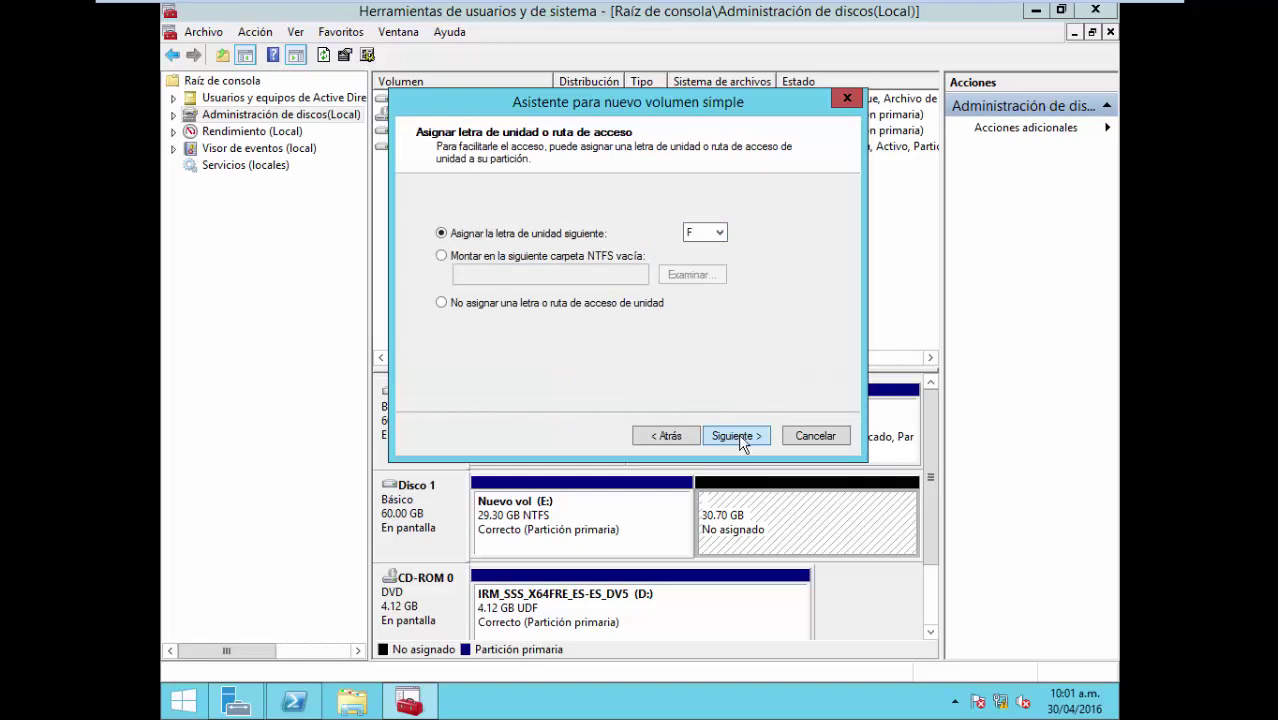
pyautogui.click(740, 438)
pyautogui.click(740, 438)
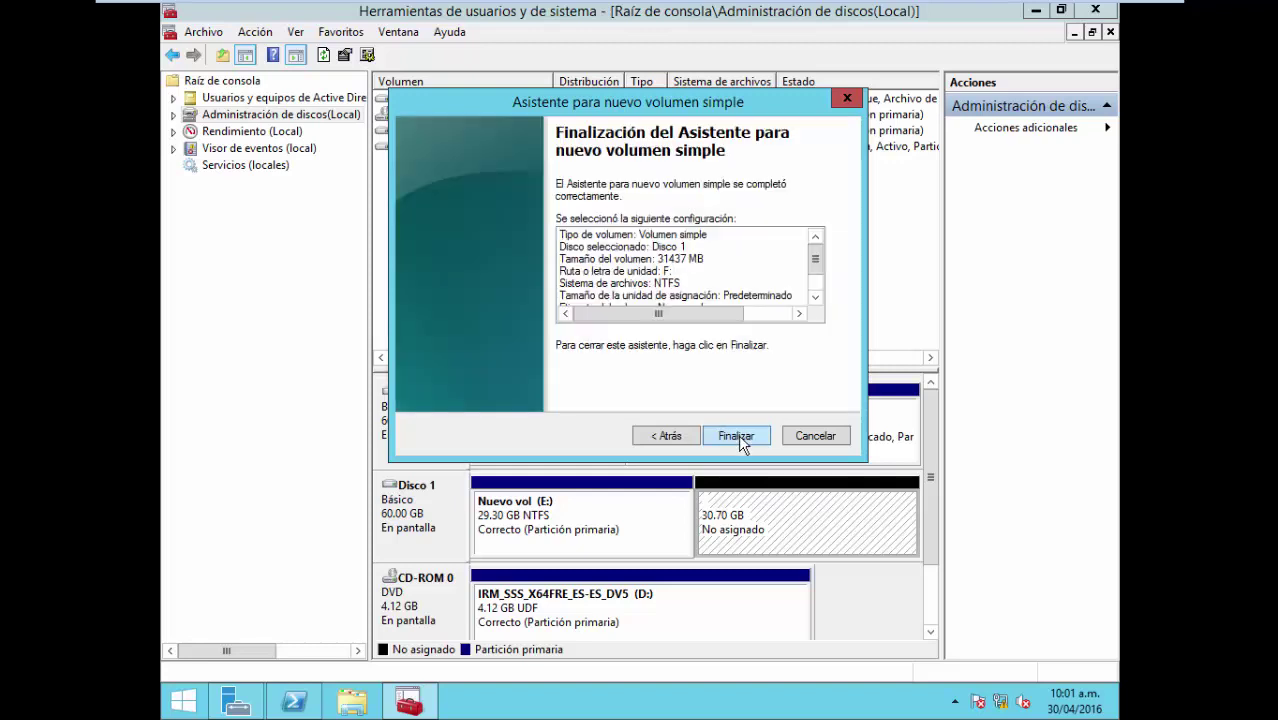
pyautogui.click(737, 437)
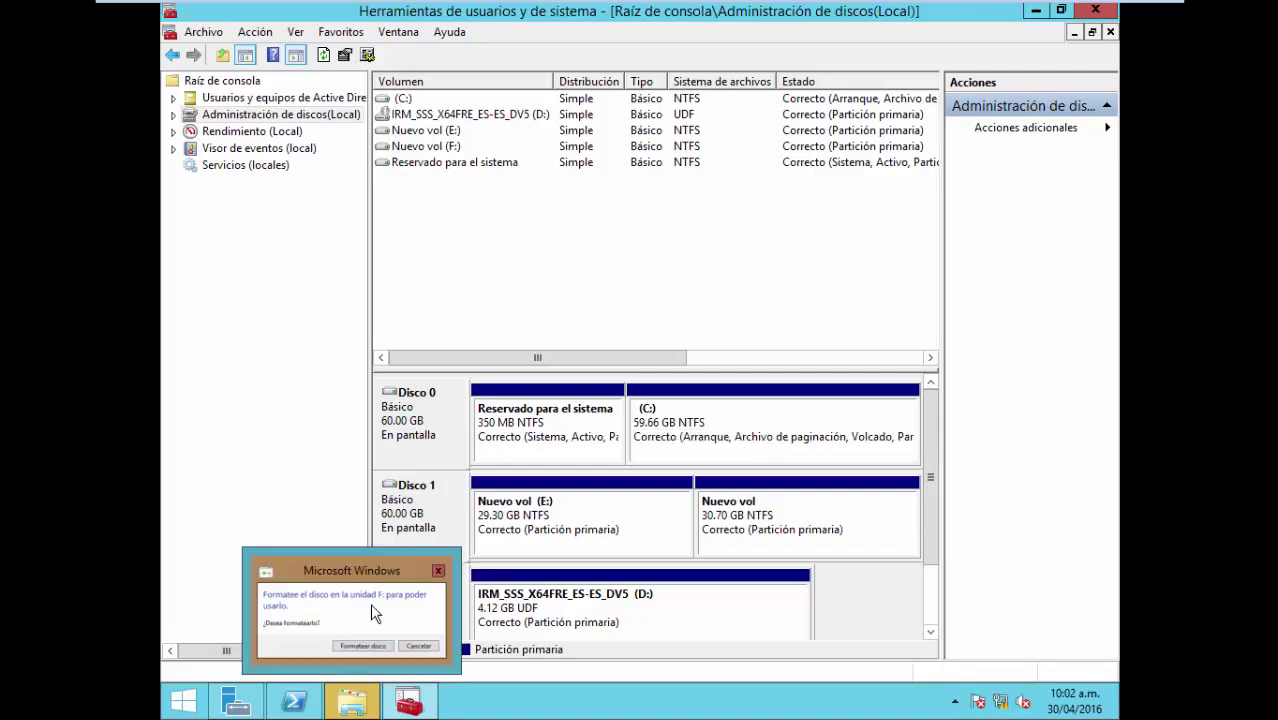
# Dismiss the Windows request to format drive F: and create a folder named Nueva carpeta on Nuevo vol (F:).
pyautogui.click(370, 603)
pyautogui.click(783, 242)
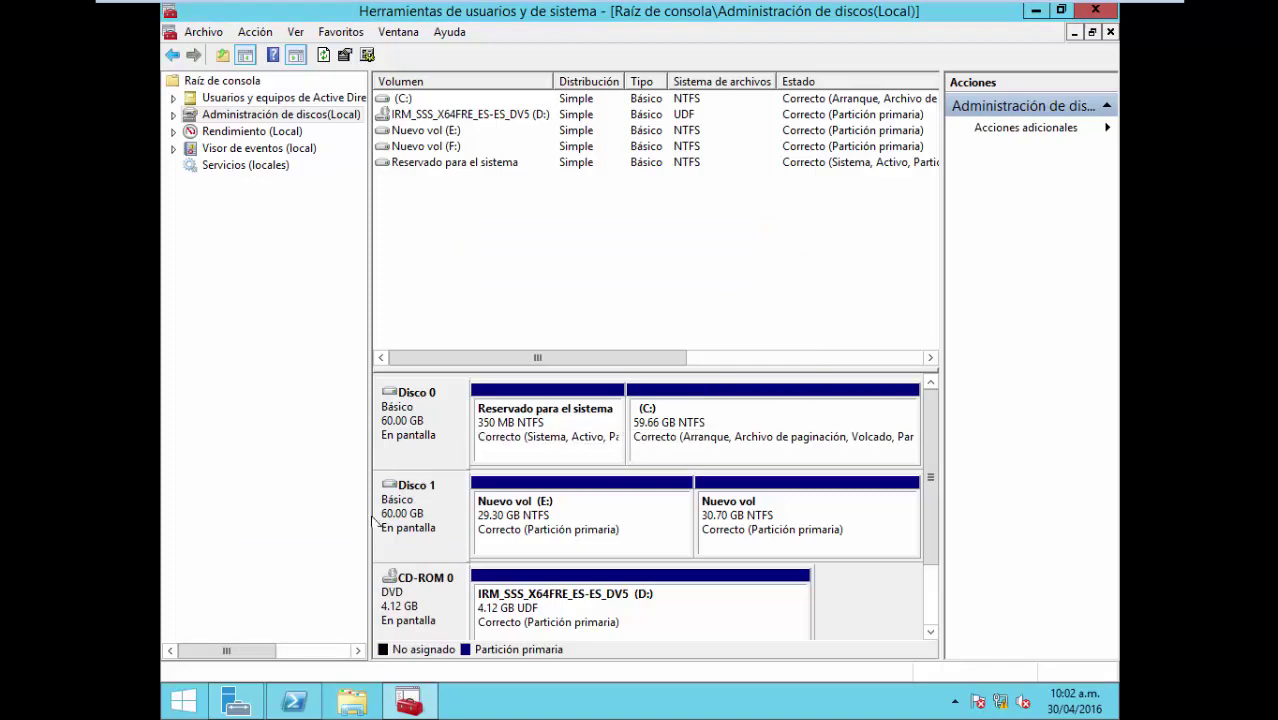
pyautogui.click(352, 705)
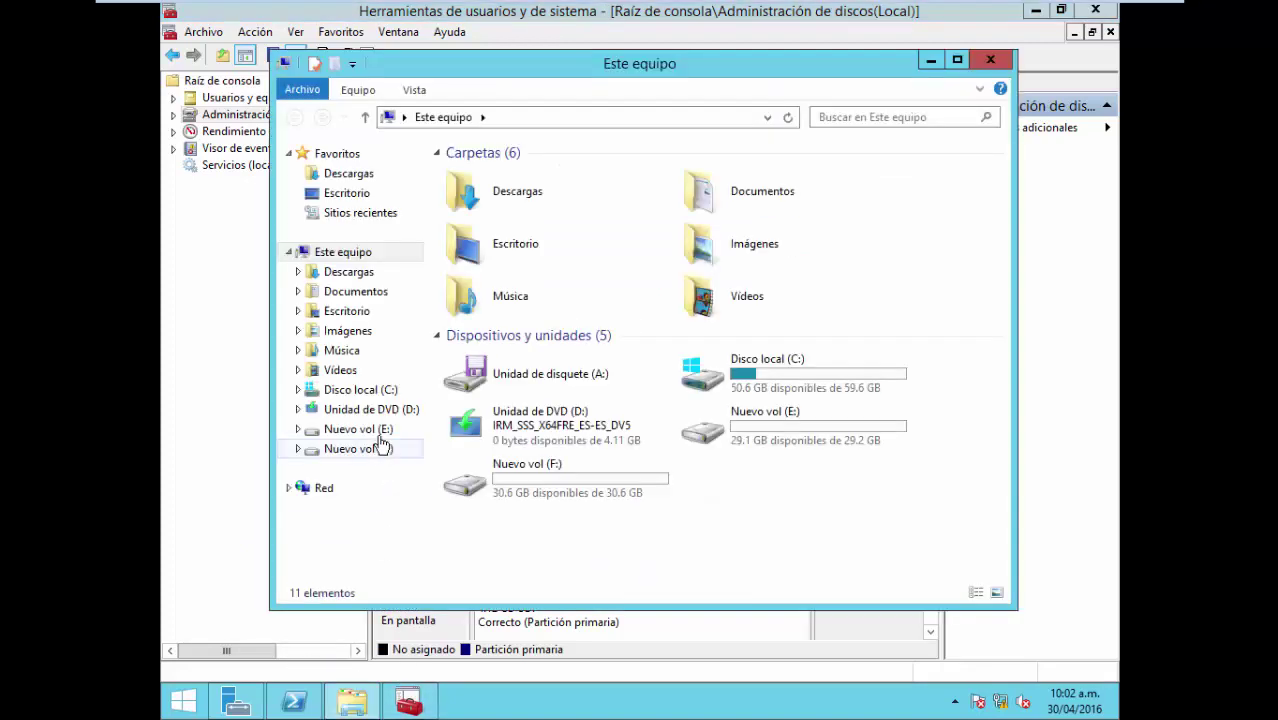
pyautogui.click(380, 431)
pyautogui.click(380, 450)
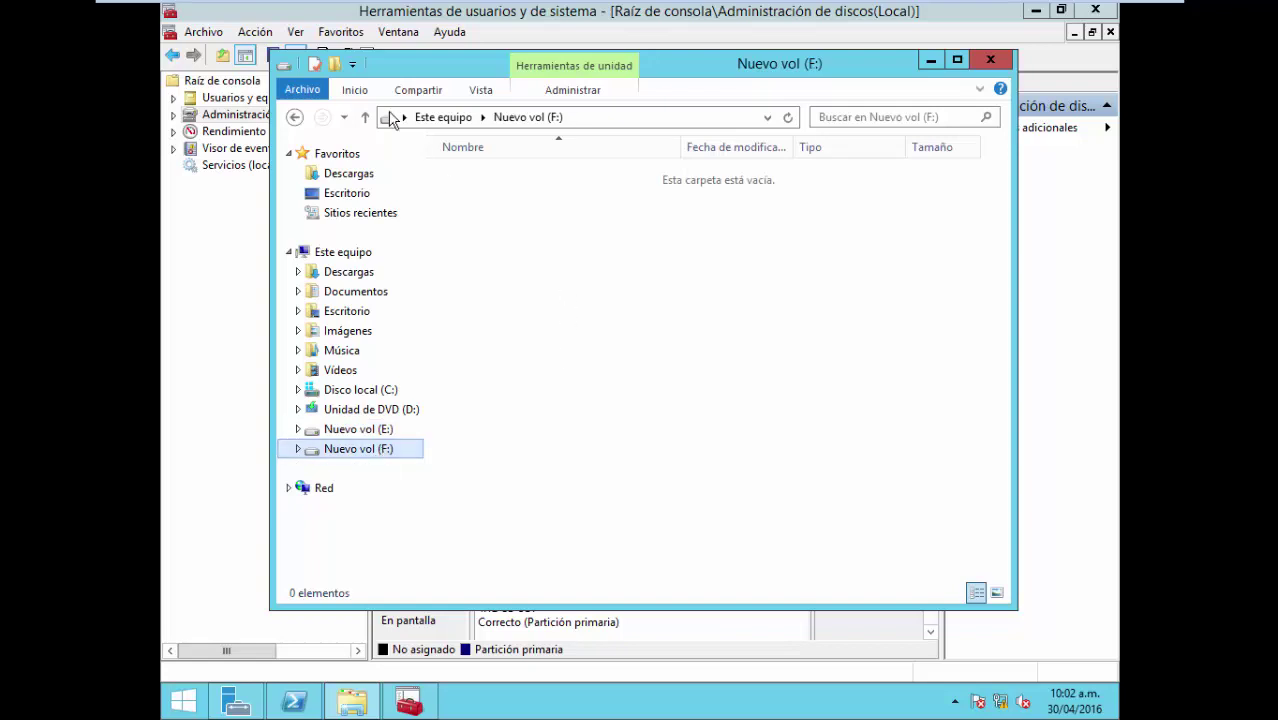
pyautogui.click(334, 63)
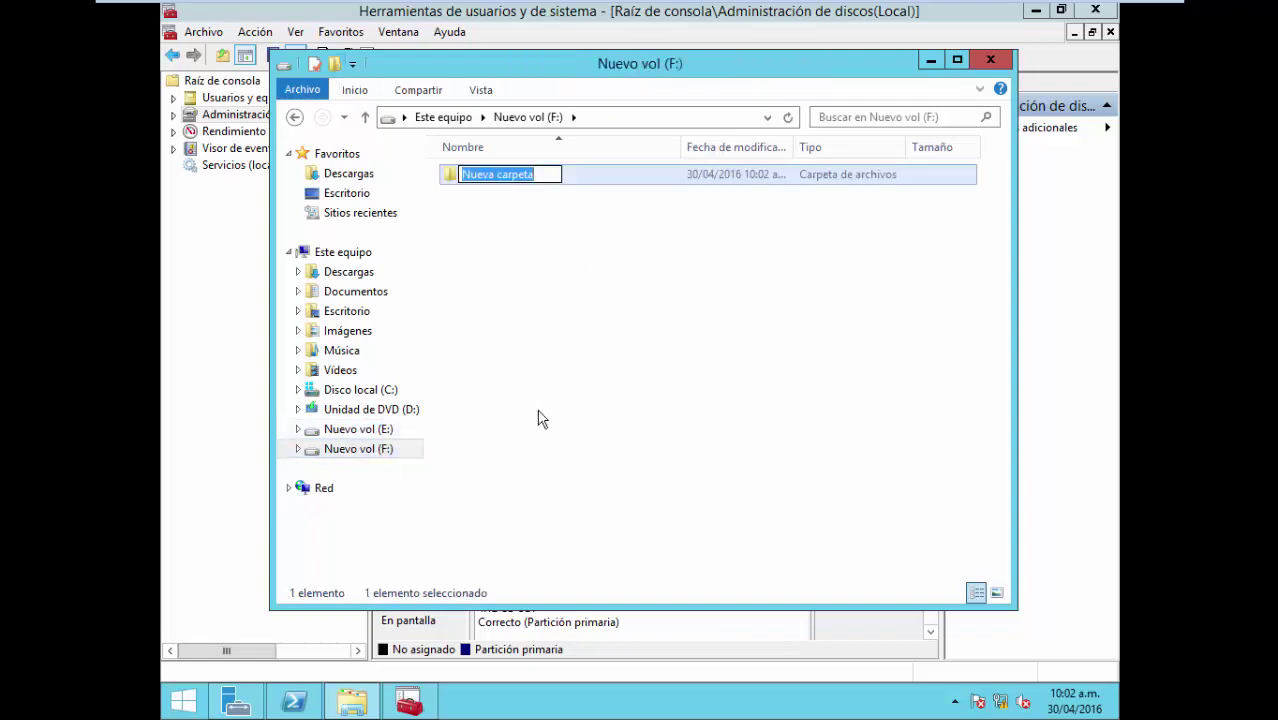
pyautogui.press('Return')
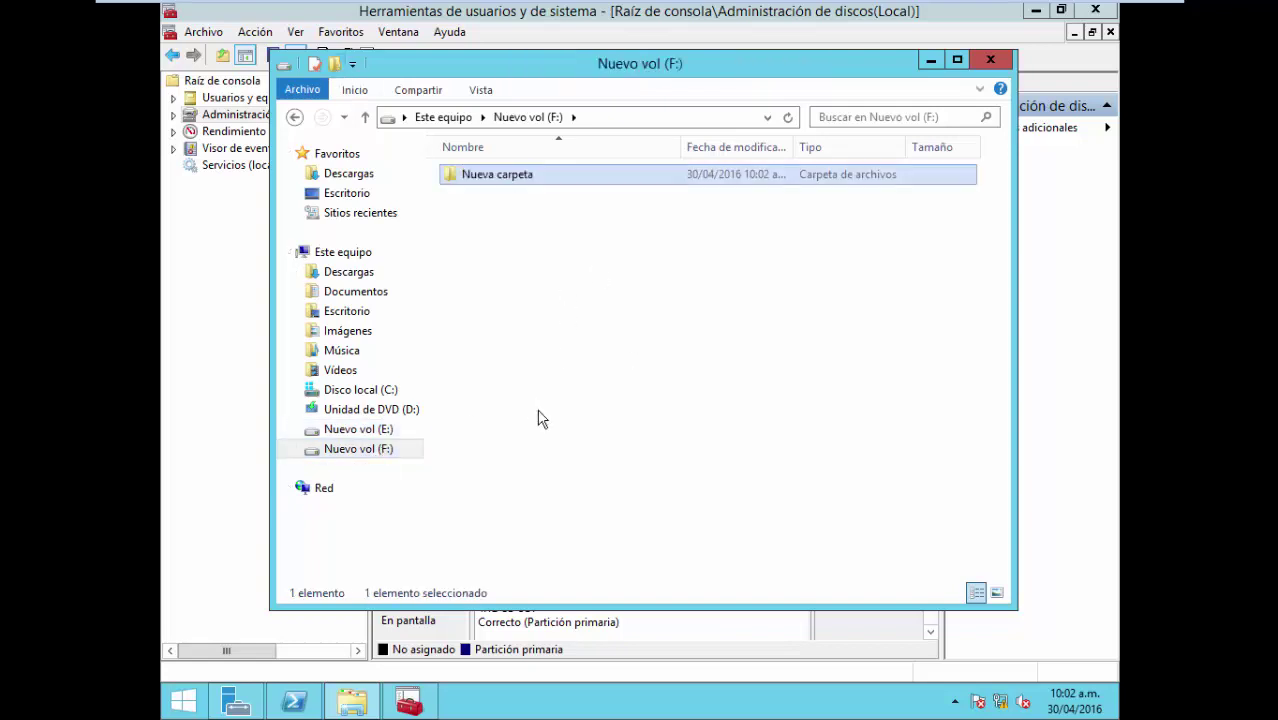
# Check the properties of volumes E: and F: for their file system and capacity, and close File Explorer.
pyautogui.click(416, 431)
pyautogui.rightClick(381, 430)
pyautogui.click(457, 414)
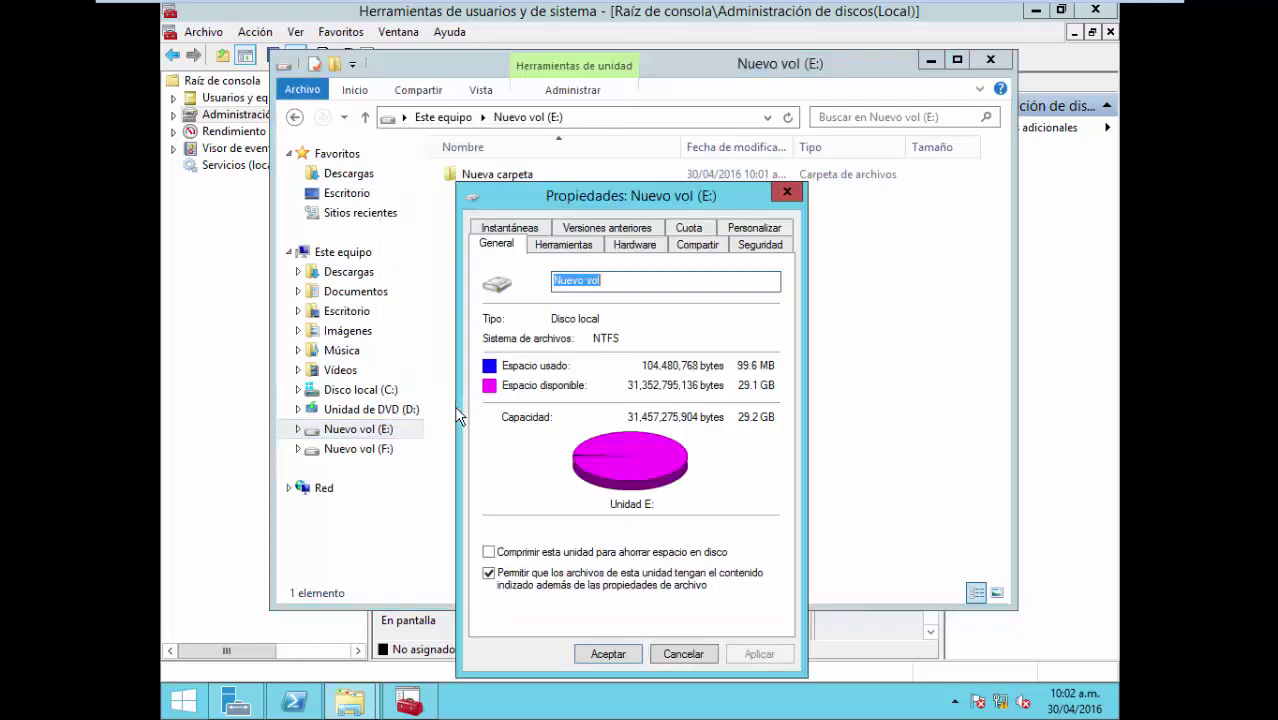
pyautogui.click(685, 656)
pyautogui.rightClick(362, 456)
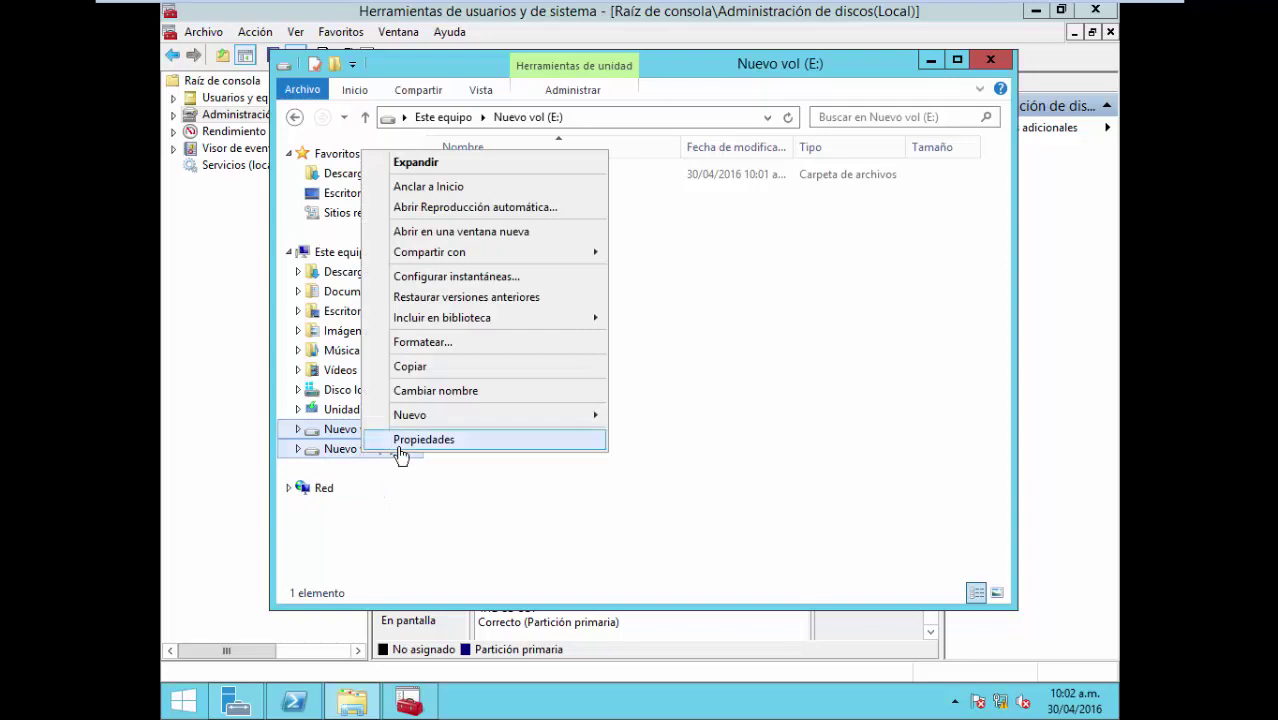
pyautogui.click(402, 449)
pyautogui.click(632, 652)
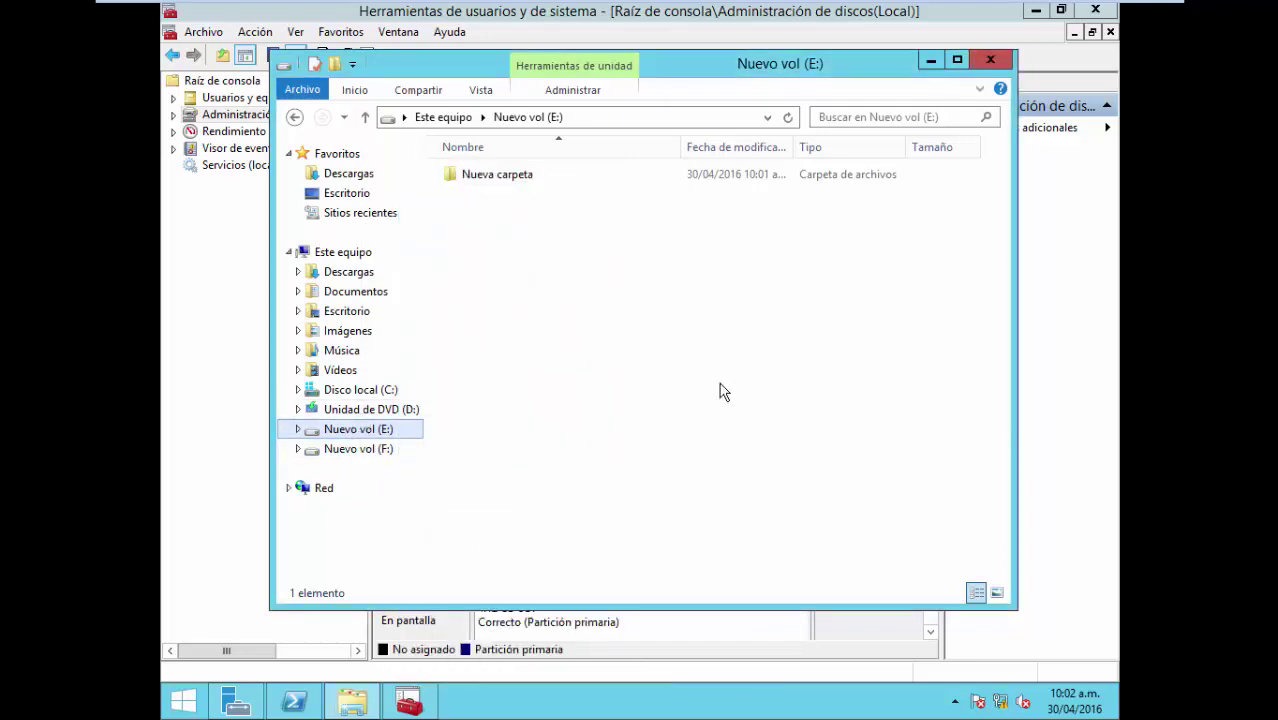
pyautogui.click(990, 62)
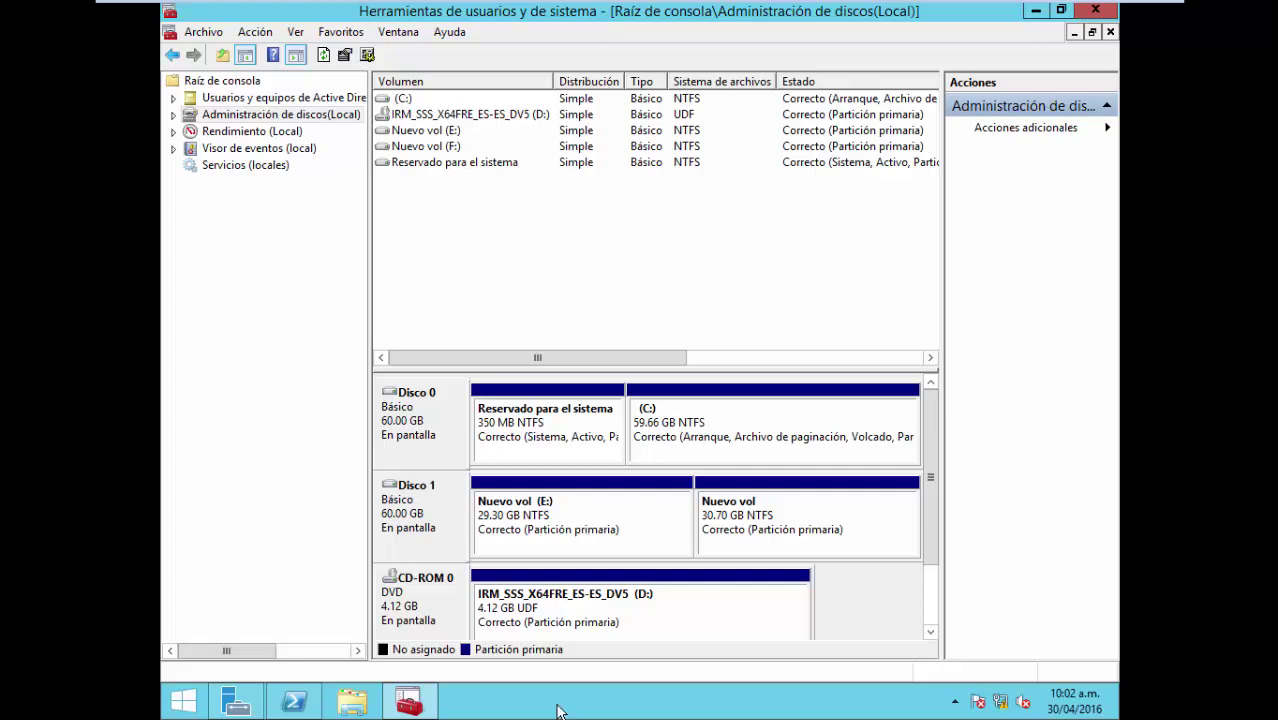
# Leave the virtual machine's full-screen mode and open the Windows Server 2012 virtual machine settings.
pyautogui.moveTo(270, 12)
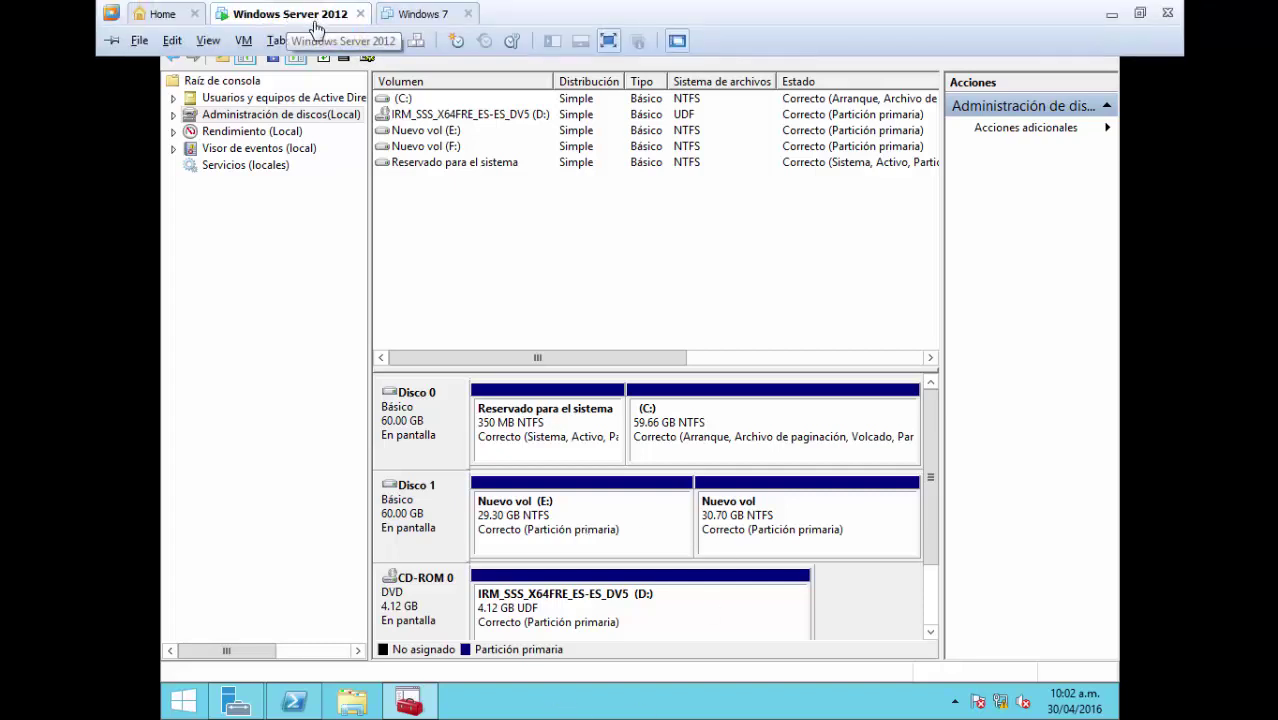
pyautogui.click(608, 42)
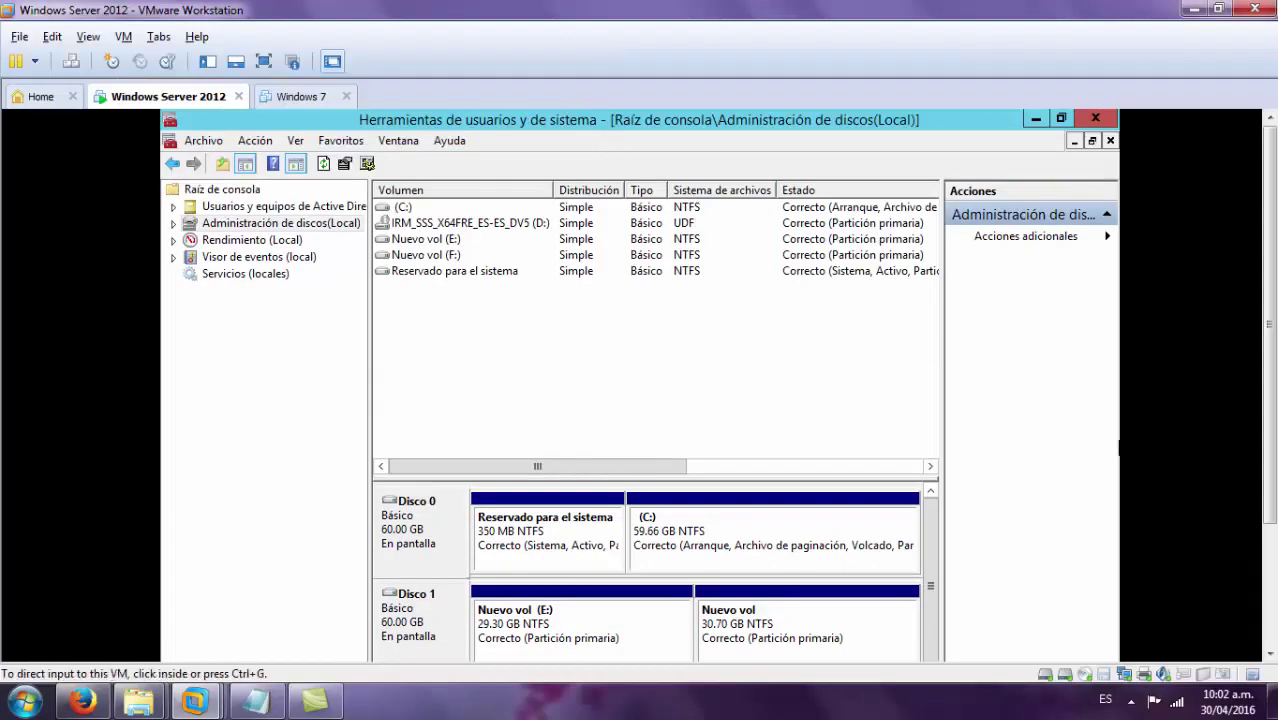
pyautogui.moveTo(1270, 260); pyautogui.dragTo(1270, 375)
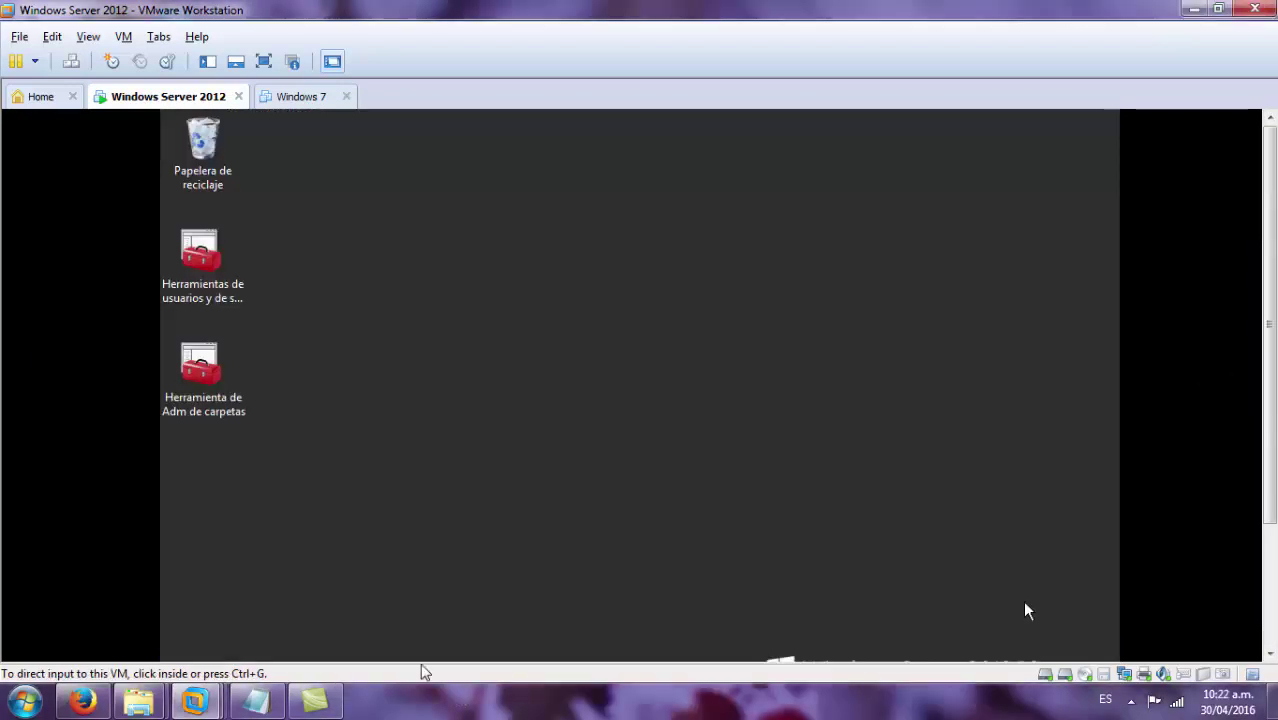
pyautogui.click(123, 36)
pyautogui.click(184, 296)
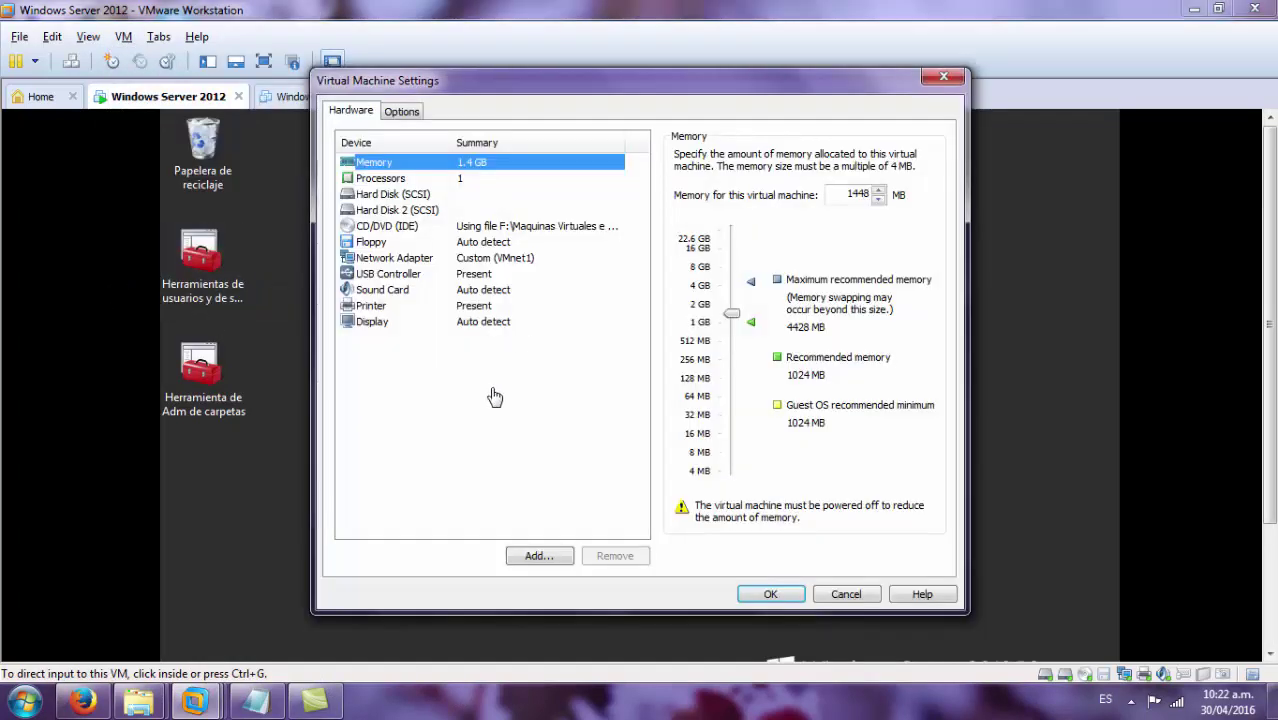
# Add another new 60 GB SCSI hard disk to the virtual machine with the default options and save the settings.
pyautogui.click(549, 557)
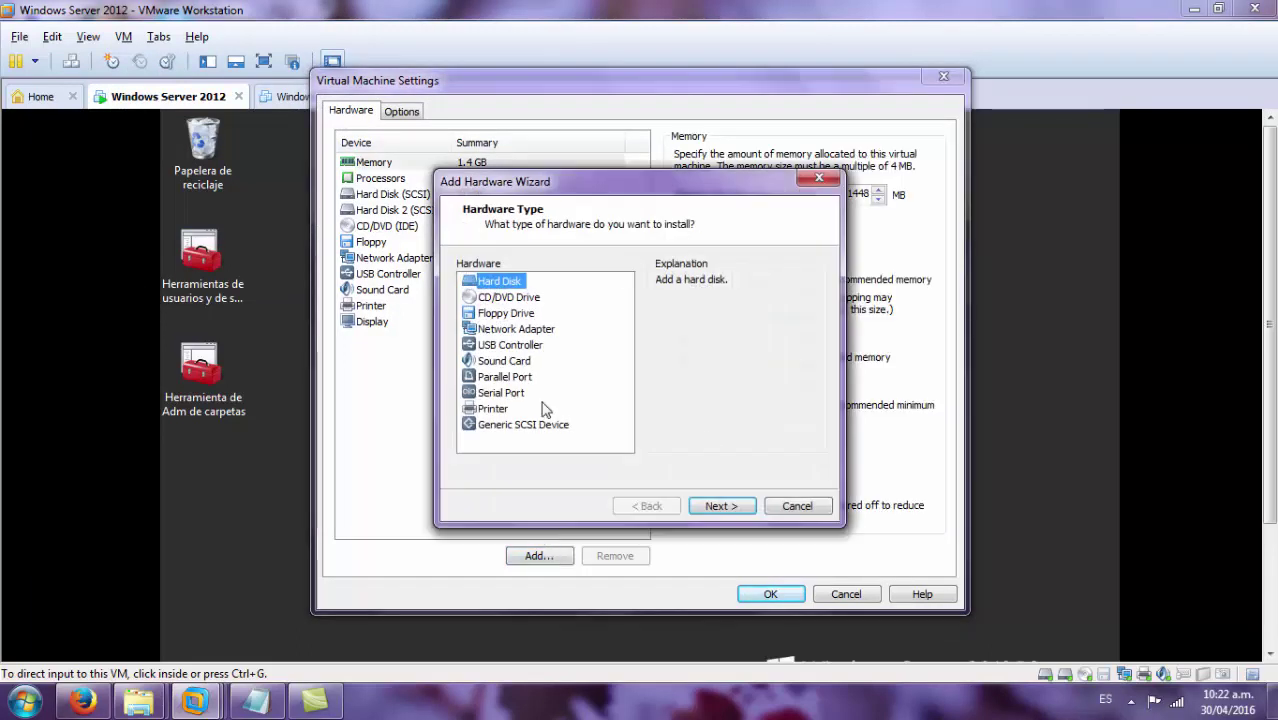
pyautogui.click(724, 506)
pyautogui.click(724, 506)
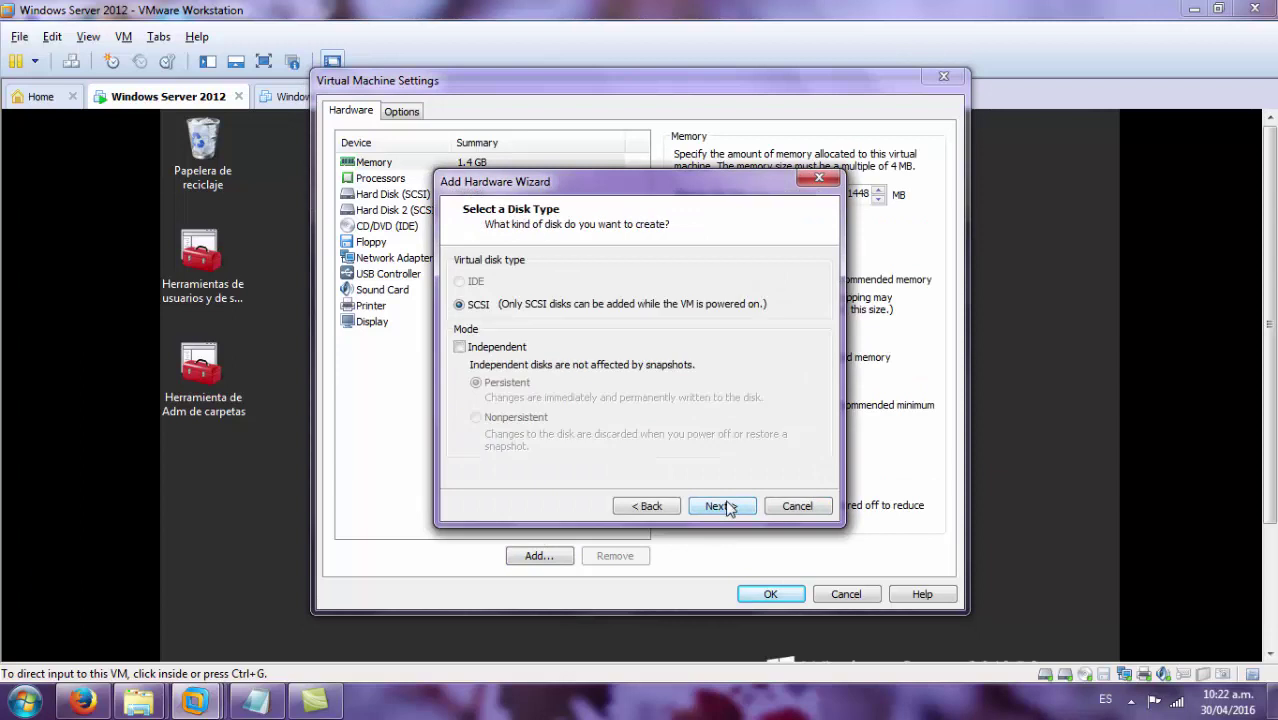
pyautogui.click(724, 506)
pyautogui.click(724, 506)
pyautogui.click(727, 507)
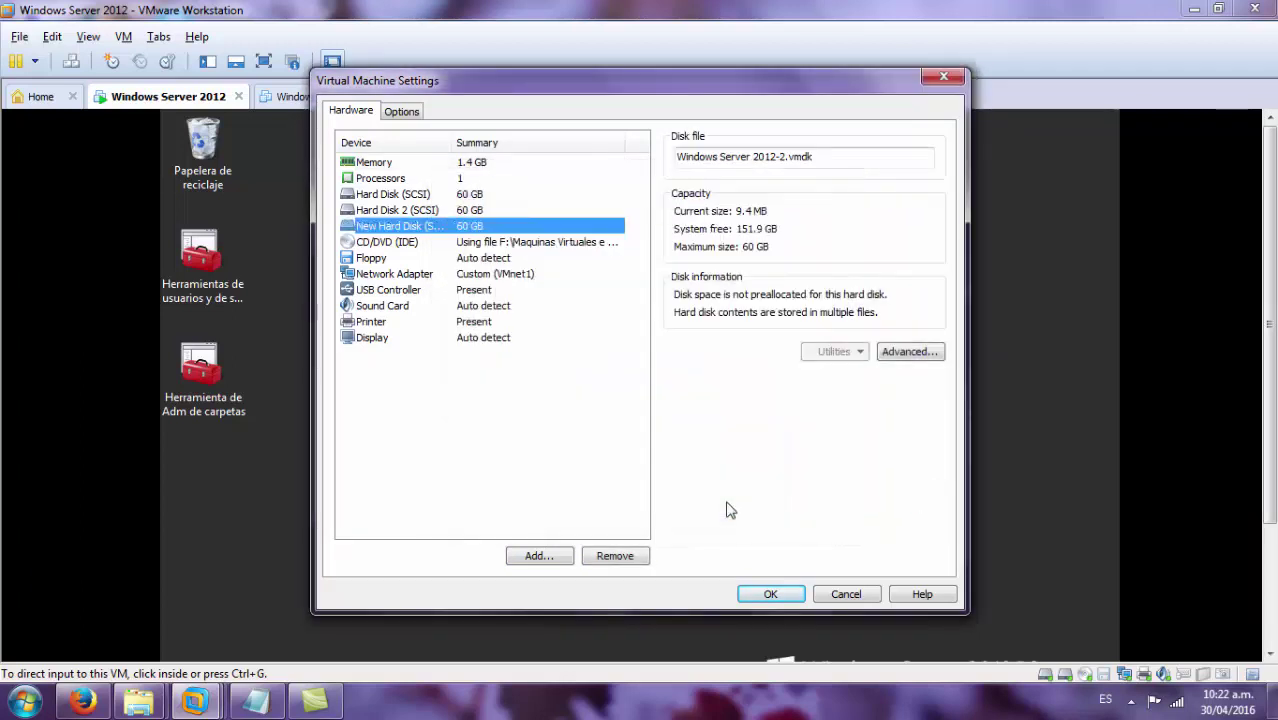
pyautogui.click(771, 596)
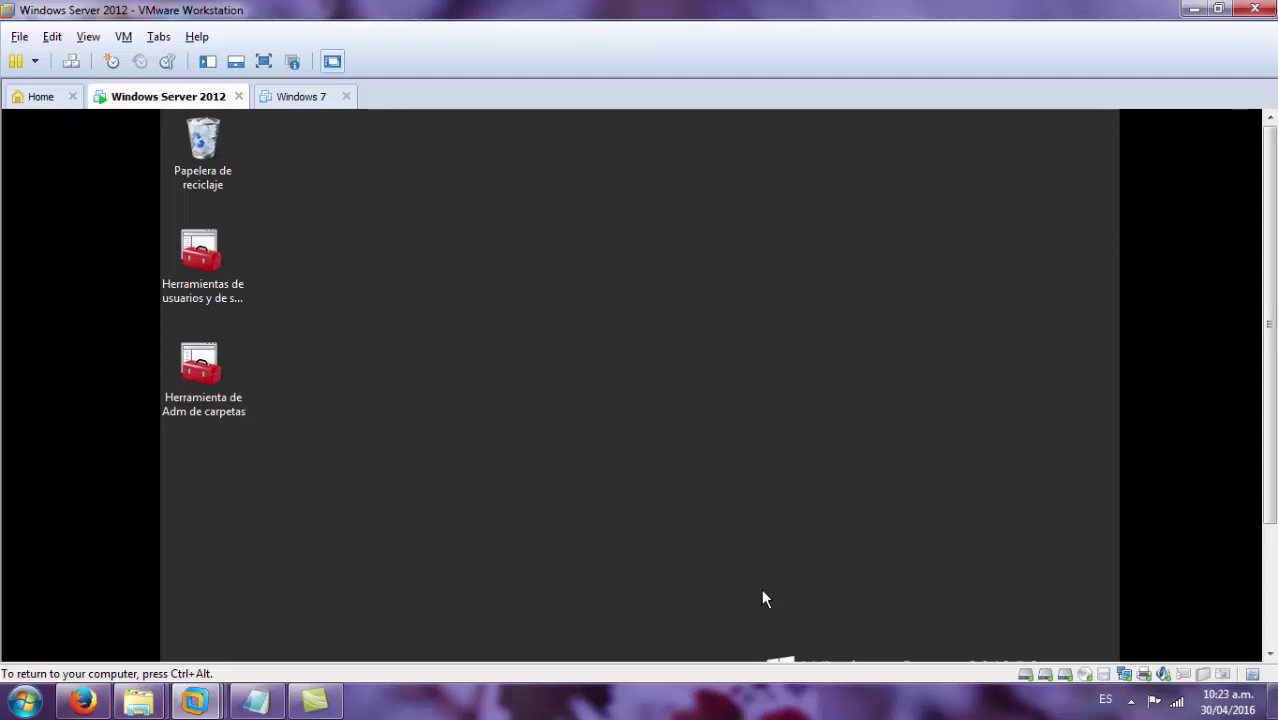
# Open Windows PowerShell in the virtual machine, shown in full screen, and start diskpart.
pyautogui.scroll(-3, 1269, 400)
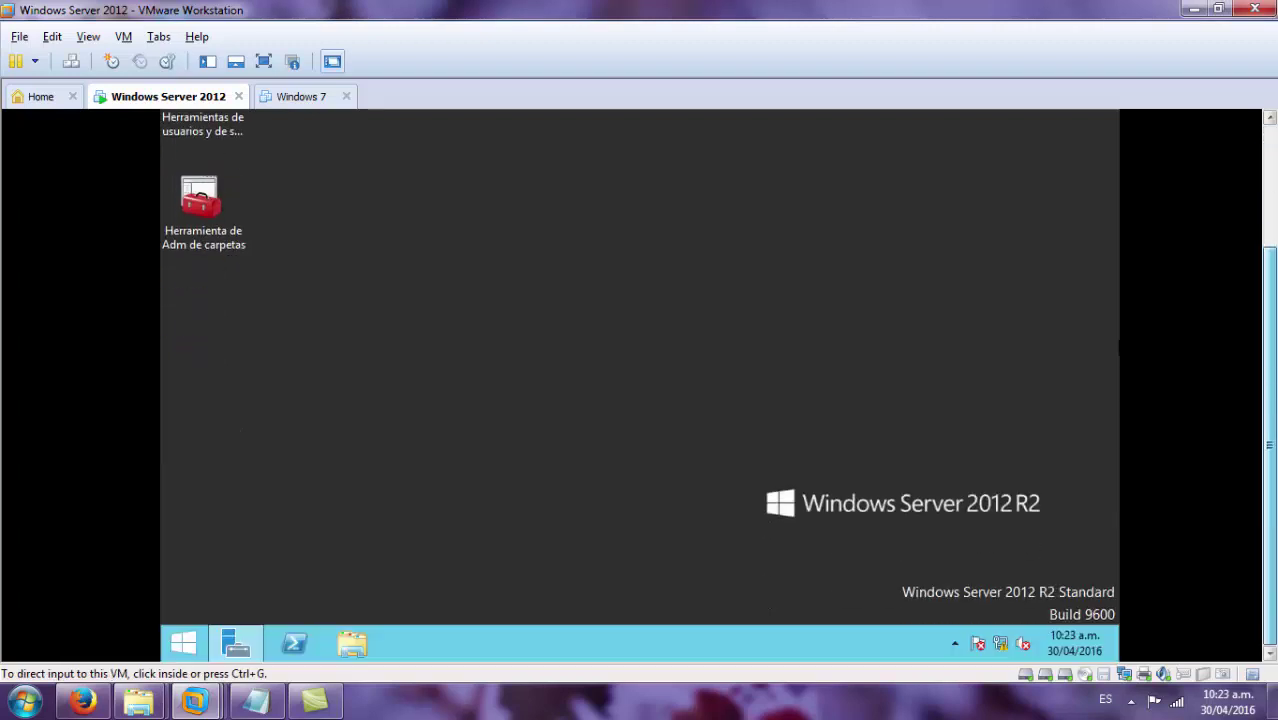
pyautogui.click(310, 648)
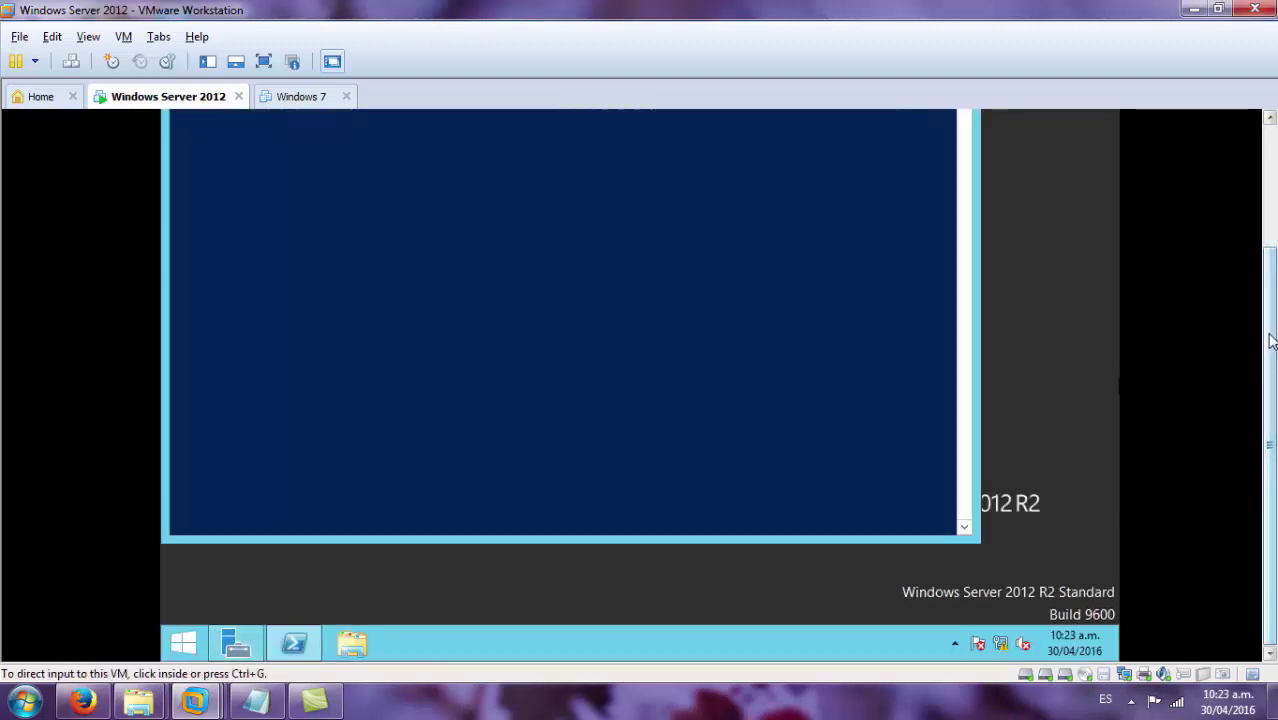
pyautogui.scroll(3, 1271, 340)
pyautogui.click(735, 178)
pyautogui.moveTo(585, 128); pyautogui.dragTo(686, 165)
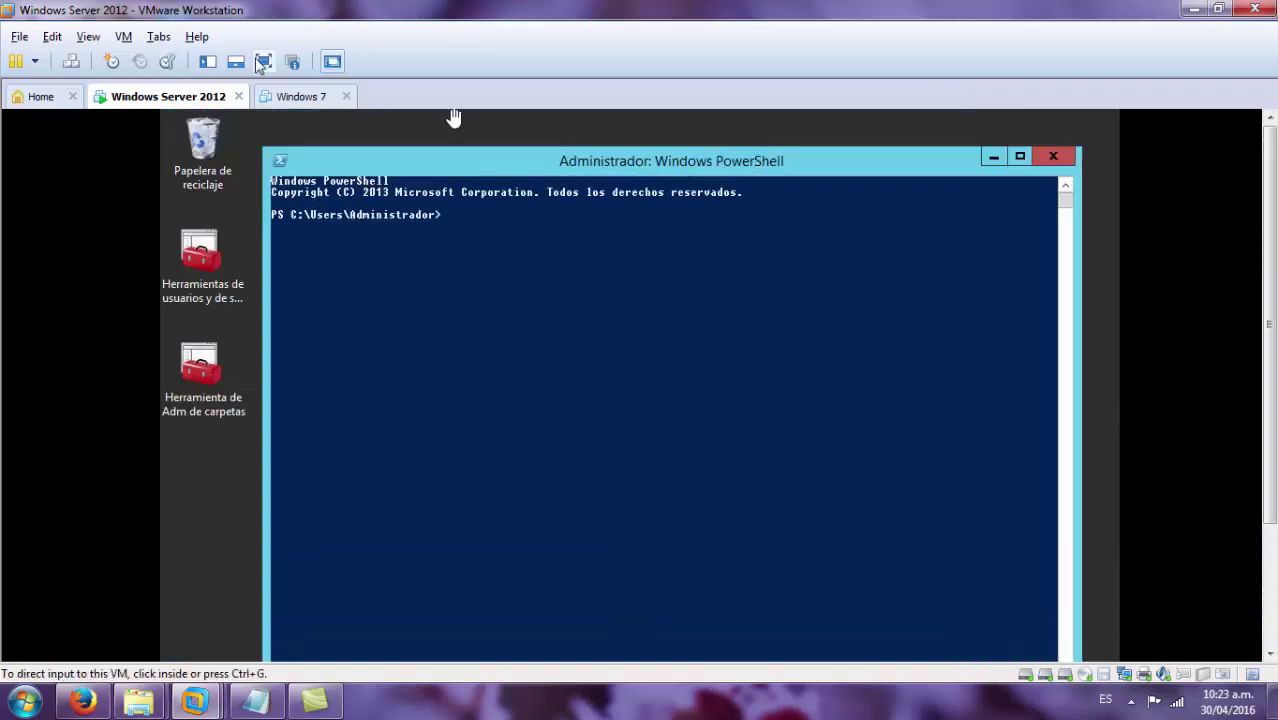
pyautogui.click(262, 62)
pyautogui.moveTo(590, 55); pyautogui.dragTo(593, 59)
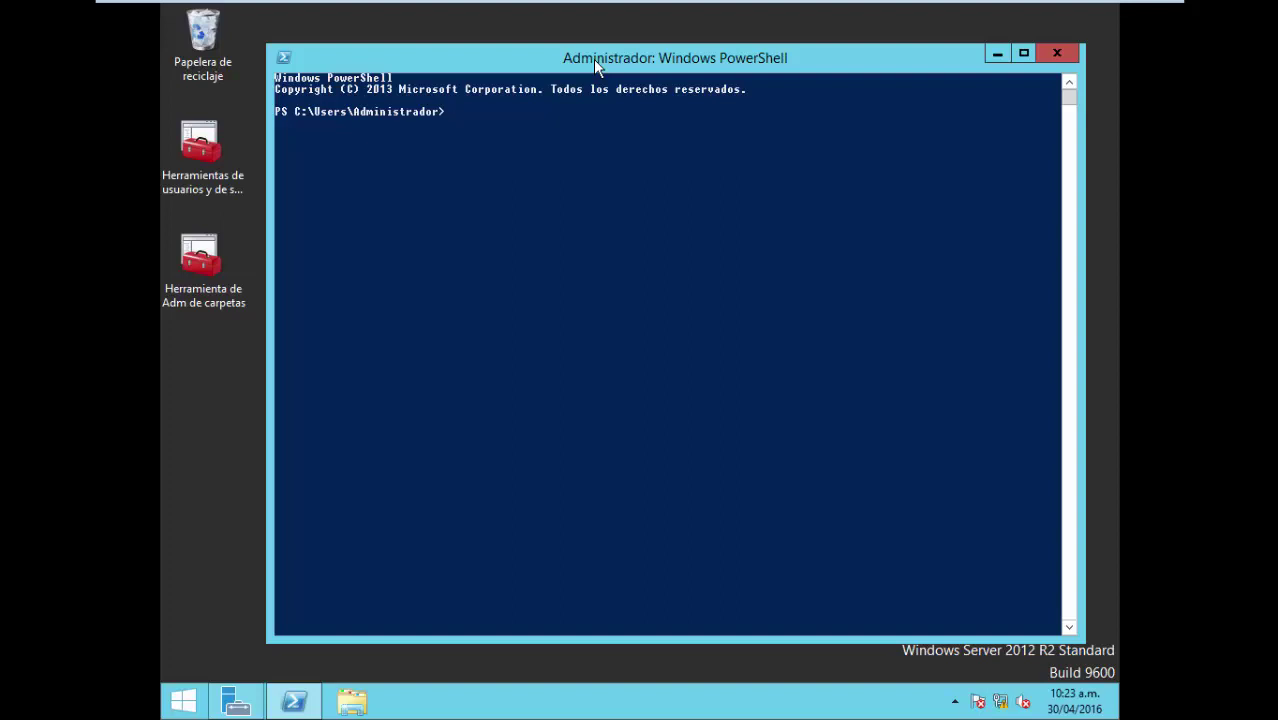
pyautogui.write('diskpart')
pyautogui.press('Return')
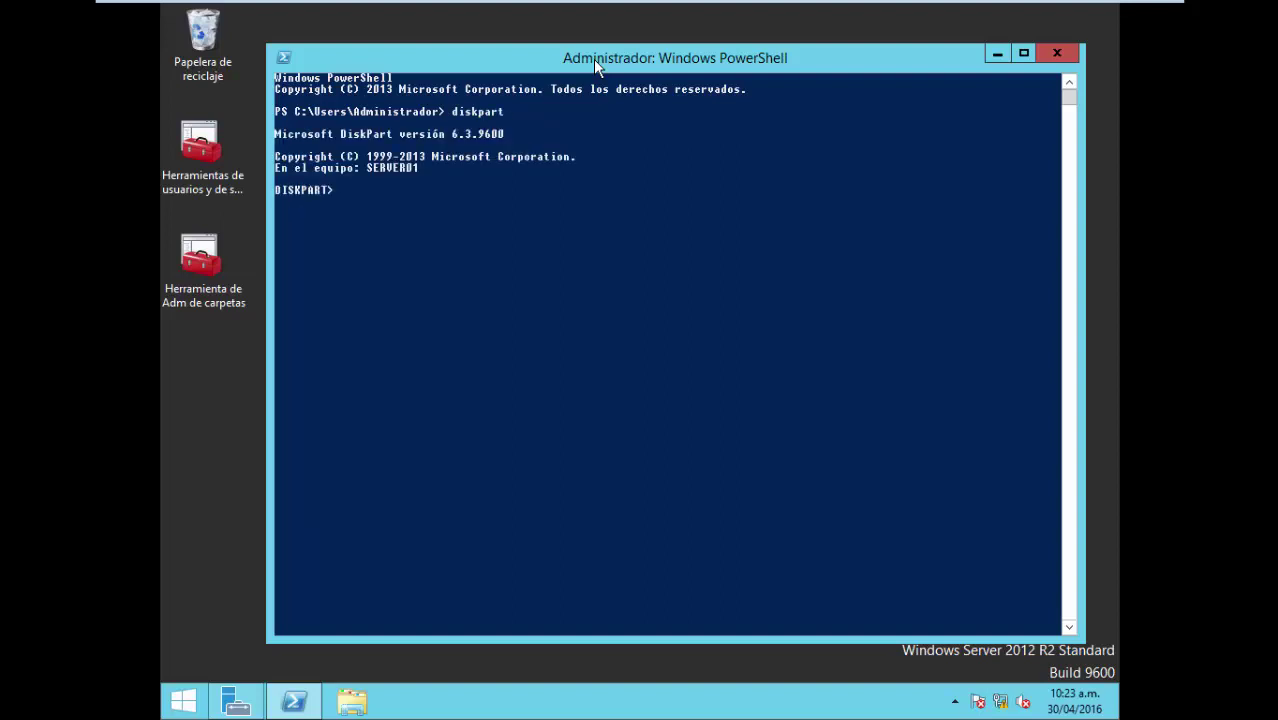
# List the available DiskPart commands with ?, review them, and try to clear the console with clear.
pyautogui.write('?')
pyautogui.press('Return')
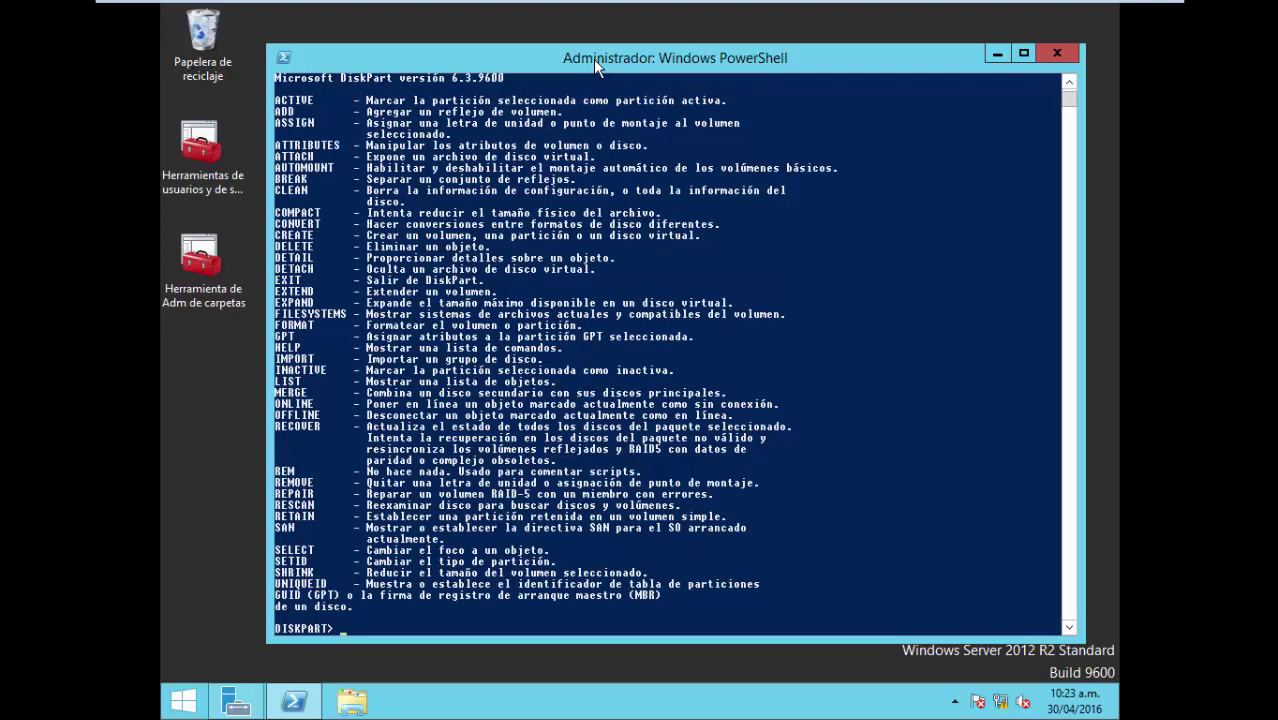
pyautogui.scroll(4, 484, 278)
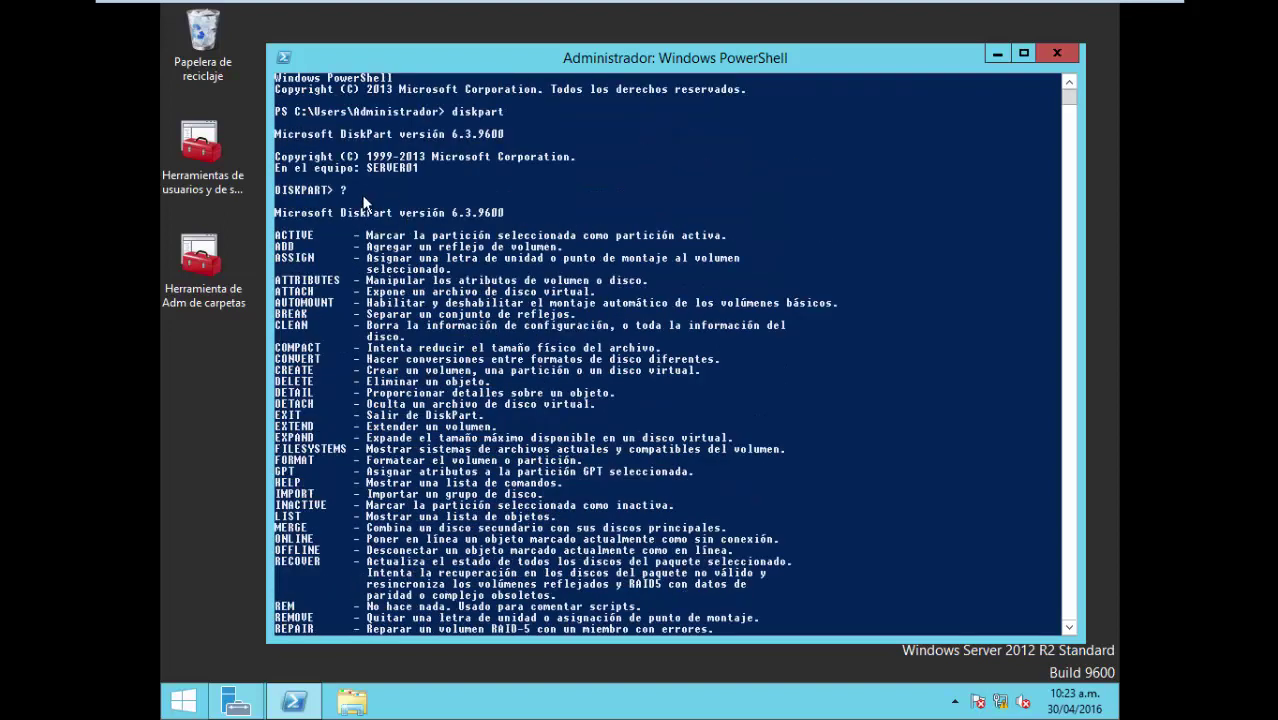
pyautogui.scroll(-5, 335, 300)
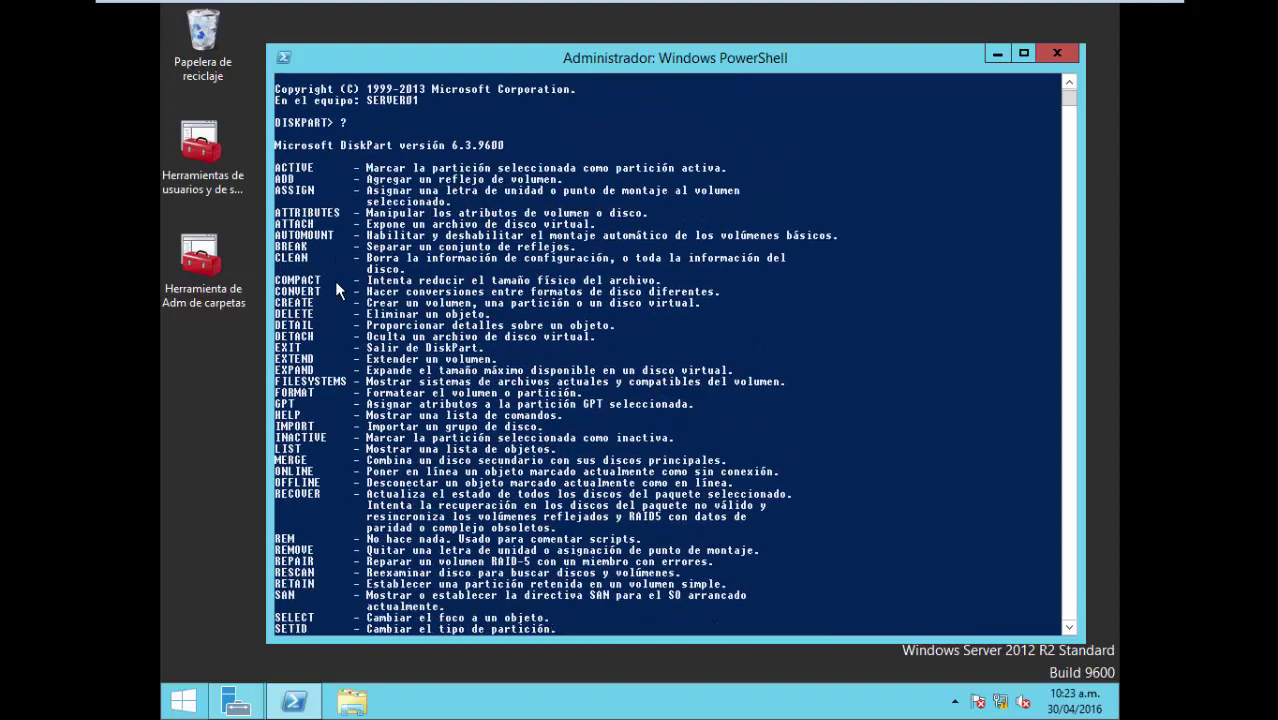
pyautogui.scroll(-3, 334, 291)
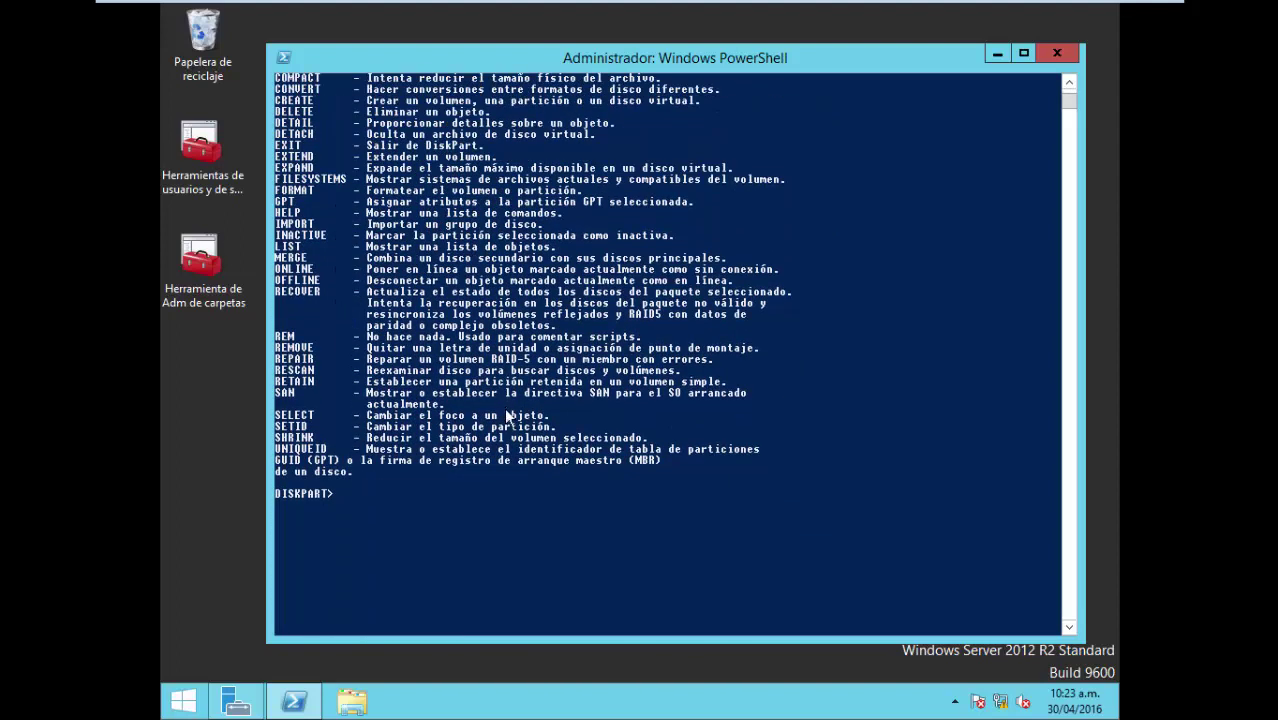
pyautogui.write('clear')
pyautogui.press('Return')
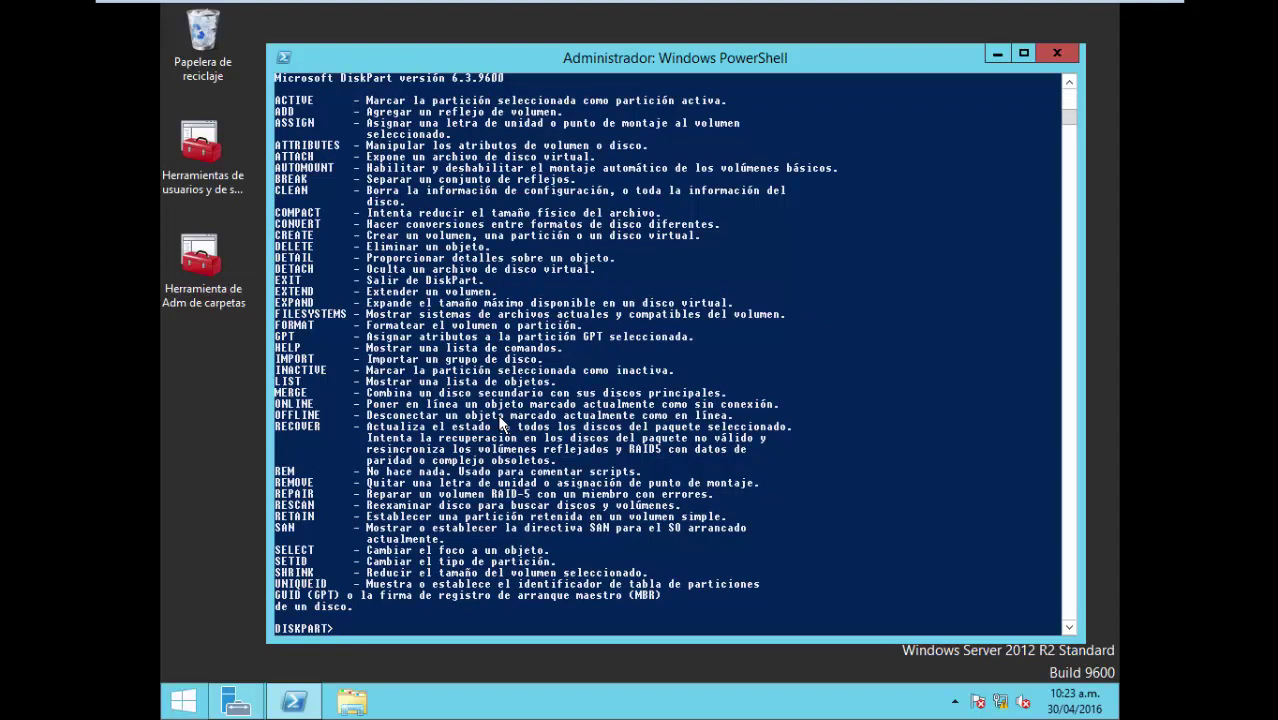
# Look through the remaining DiskPart commands and list the machine's disks with list disk.
pyautogui.scroll(-3, 518, 596)
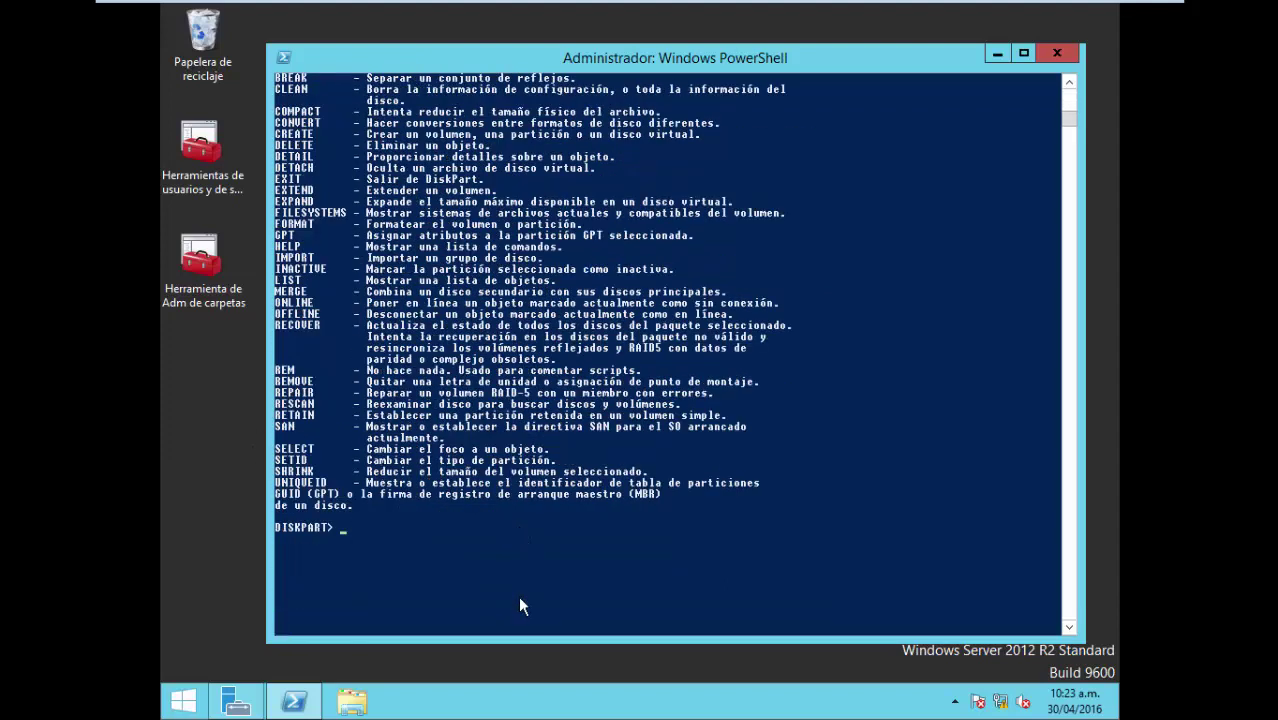
pyautogui.scroll(-5, 584, 505)
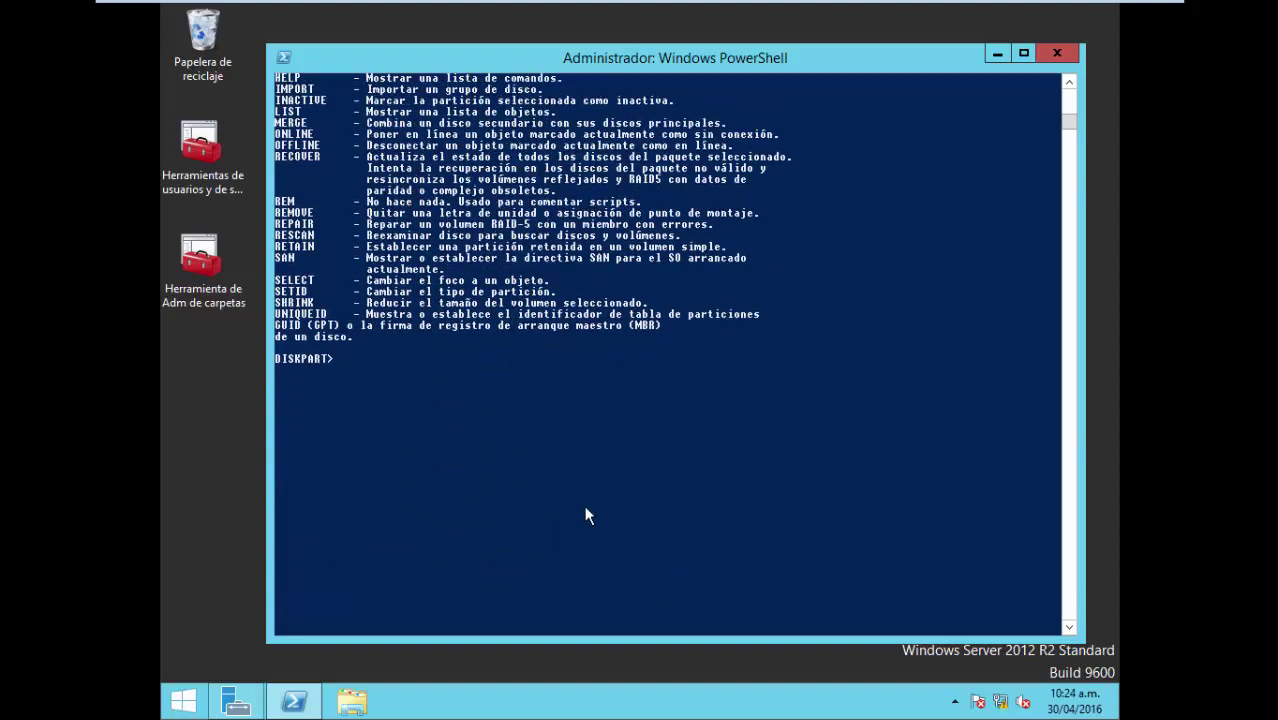
pyautogui.write('list disk')
pyautogui.press('Return')
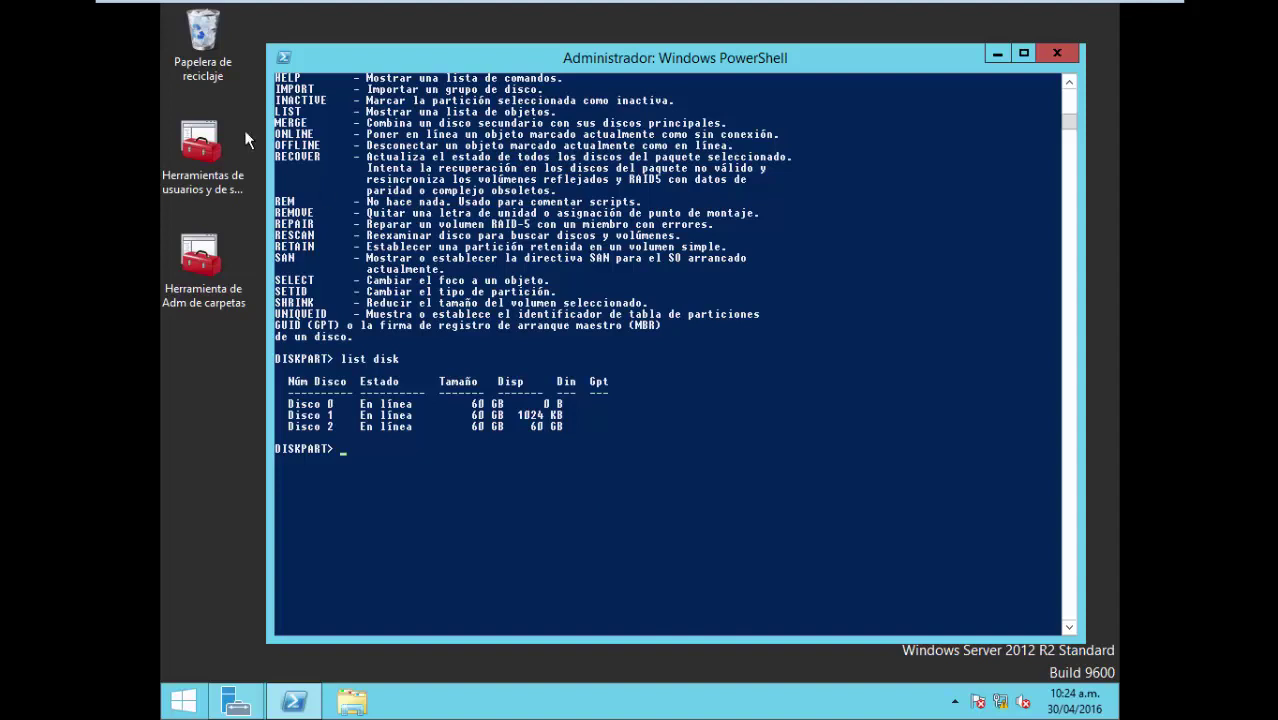
# Open the Herramientas de usuarios y de sistema console to view Disk Management, and dismiss the disk initialization dialog without initializing Disco 2.
pyautogui.click(205, 140)
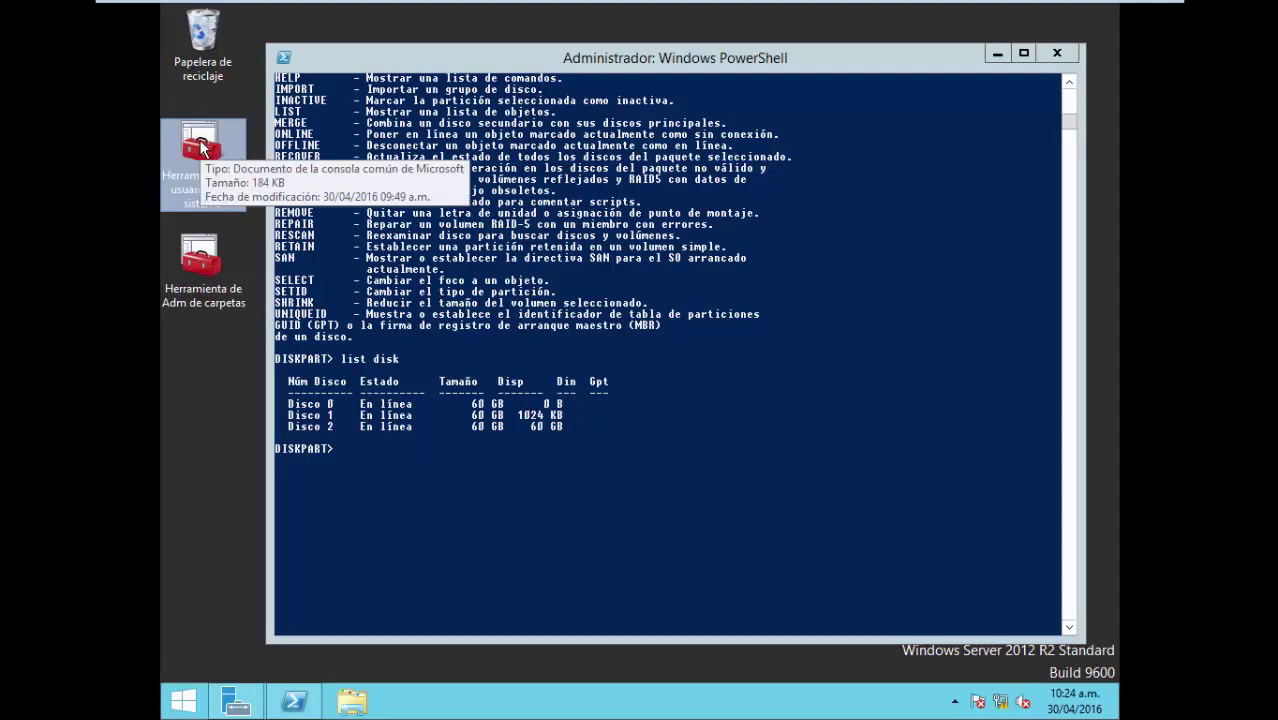
pyautogui.doubleClick(205, 147)
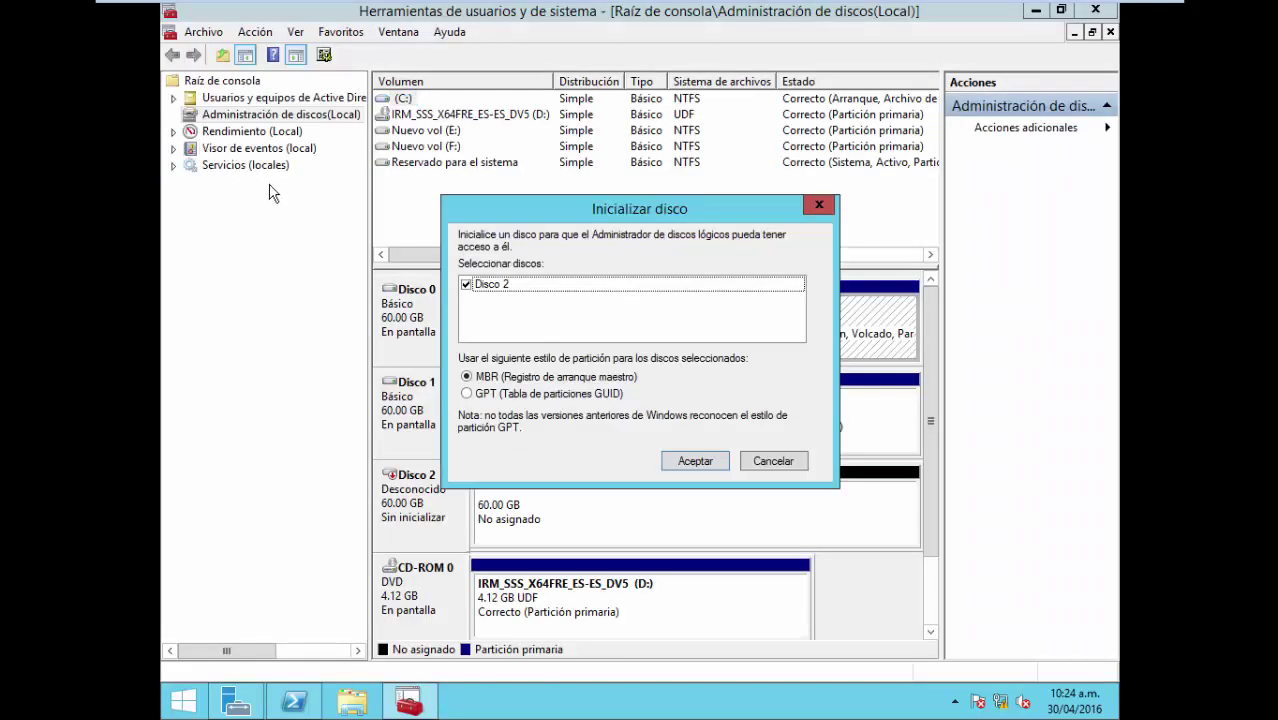
pyautogui.moveTo(547, 214); pyautogui.dragTo(545, 99)
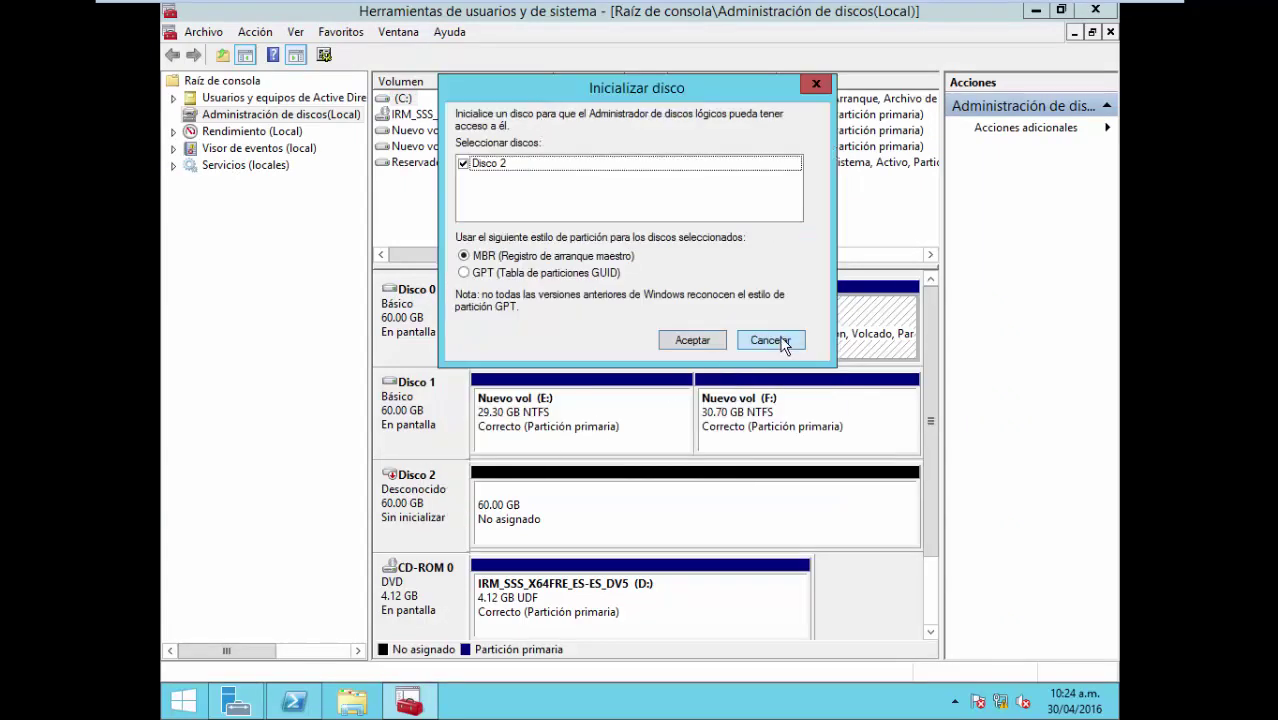
pyautogui.click(816, 86)
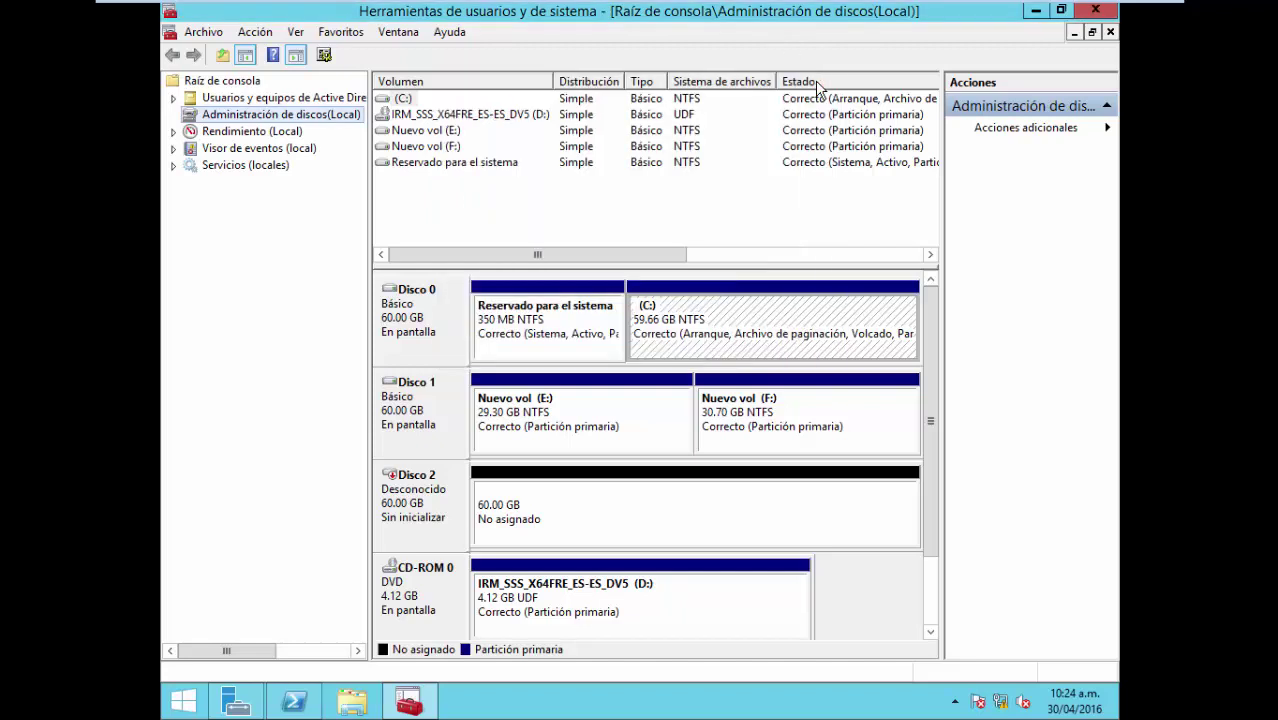
# Return to the PowerShell window and select disk 2 in DiskPart with select disk 2.
pyautogui.click(325, 702)
pyautogui.click(488, 461)
pyautogui.write('select')
pyautogui.press('BackSpace')
pyautogui.press('BackSpace')
pyautogui.write('t disk')
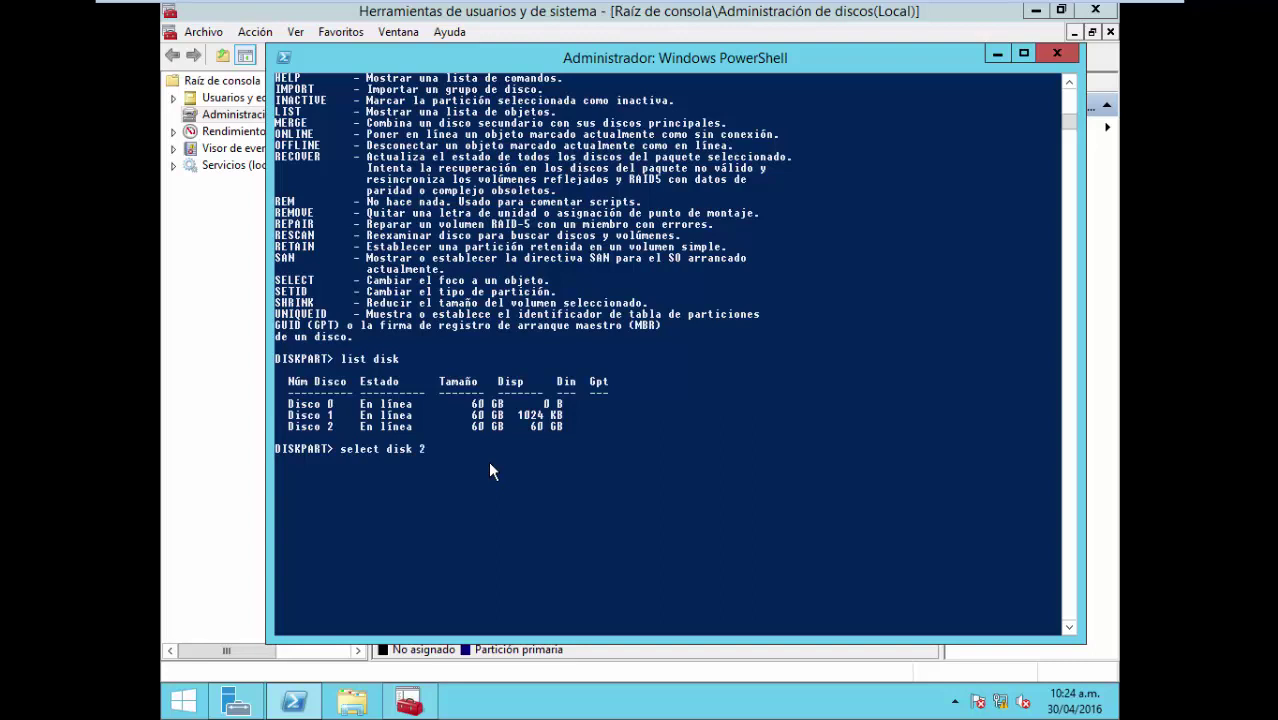
pyautogui.write(' 2')
pyautogui.press('Return')
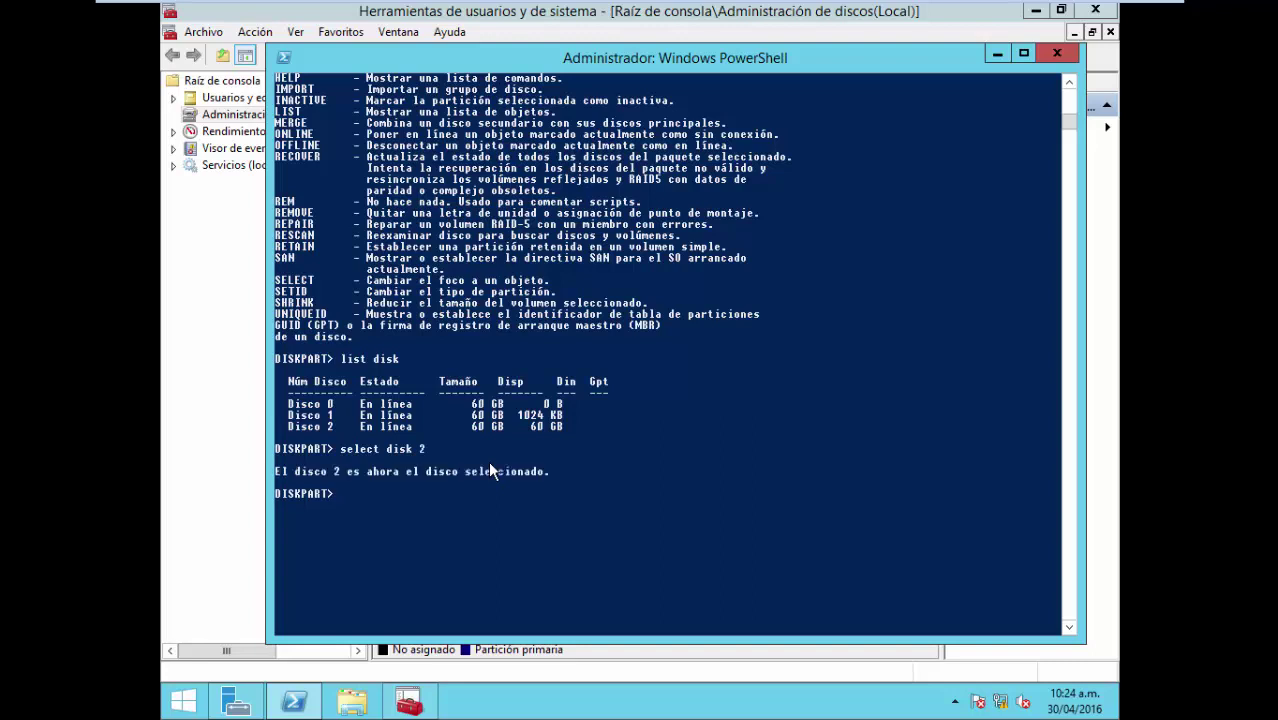
# Show the details of the selected disk with detail disk.
pyautogui.write('disk detail')
pyautogui.press('Return')
pyautogui.press('Up')
pyautogui.press('Escape')
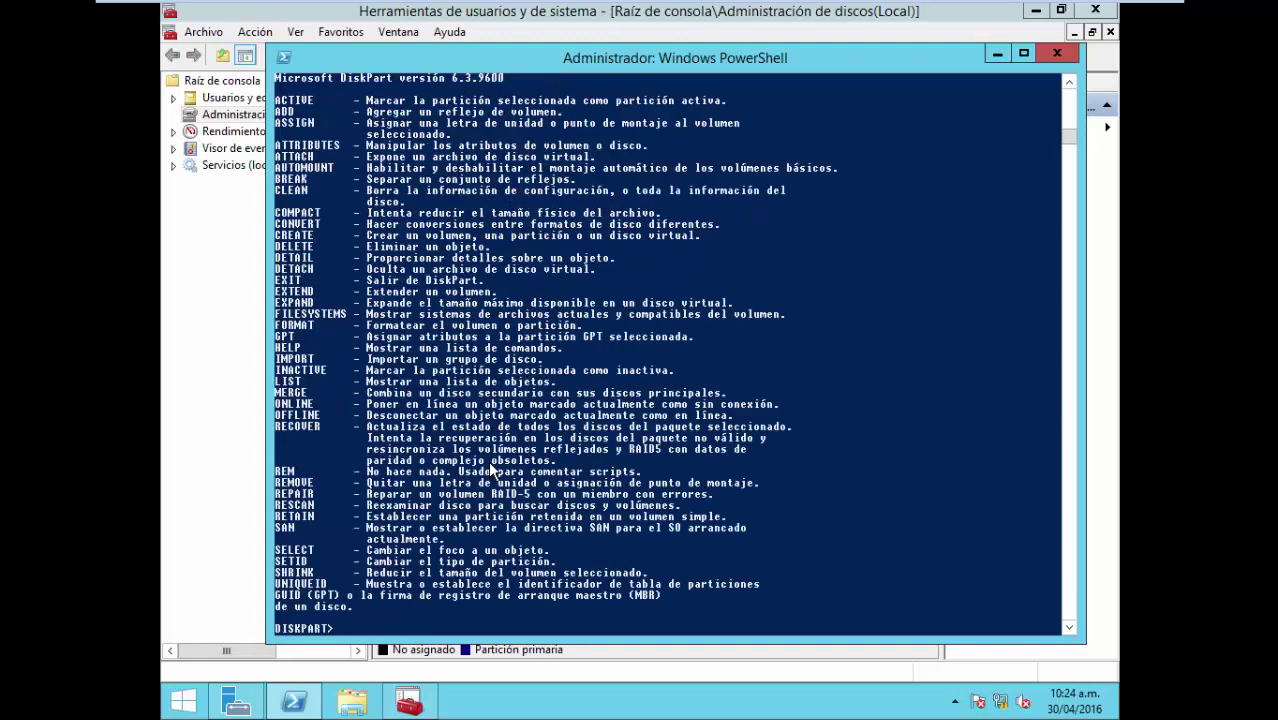
pyautogui.write('detail disk')
pyautogui.press('Return')
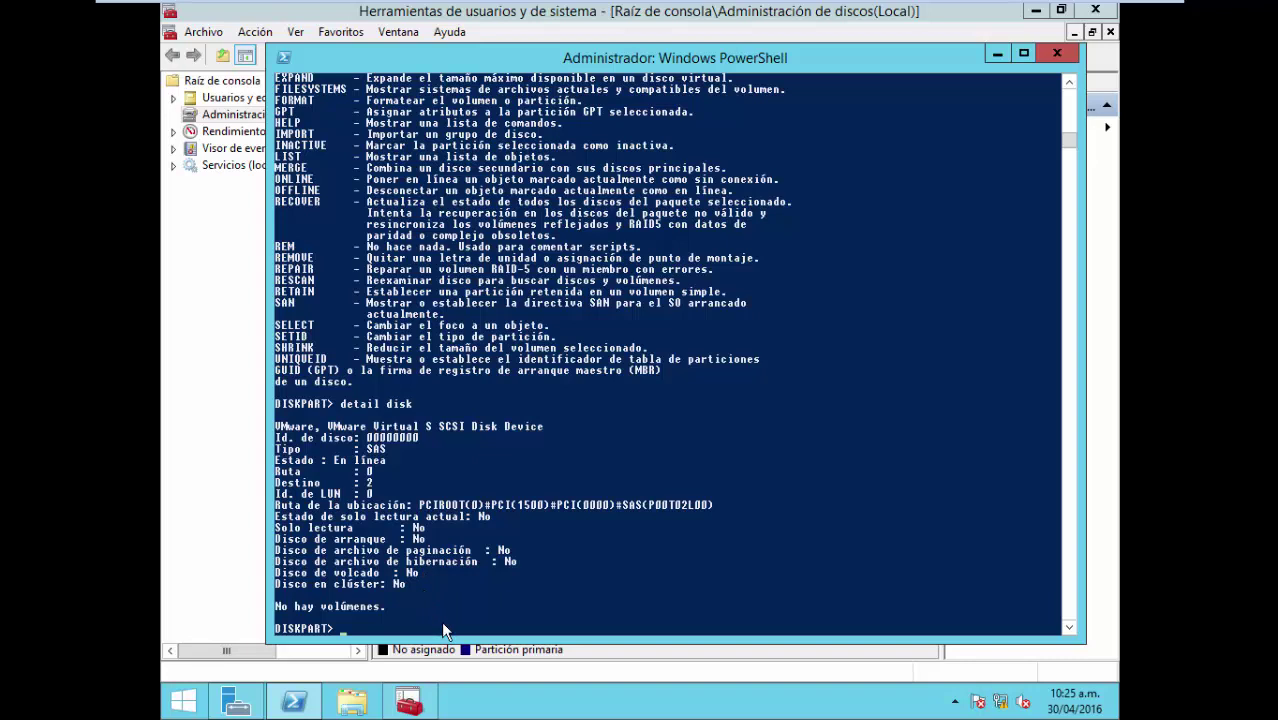
# Try to bring the selected disk online with online disk, and list the disks again.
pyautogui.write('online disk')
pyautogui.press('Return')
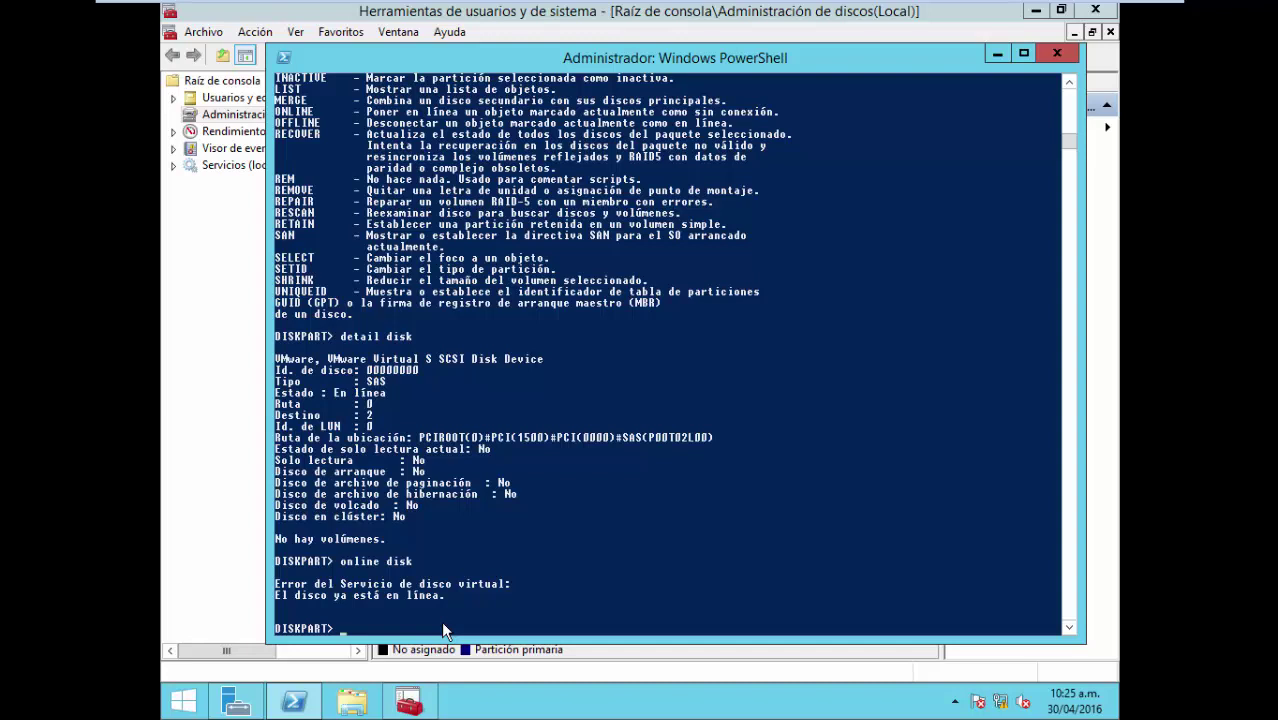
pyautogui.write('list disk')
pyautogui.press('Return')
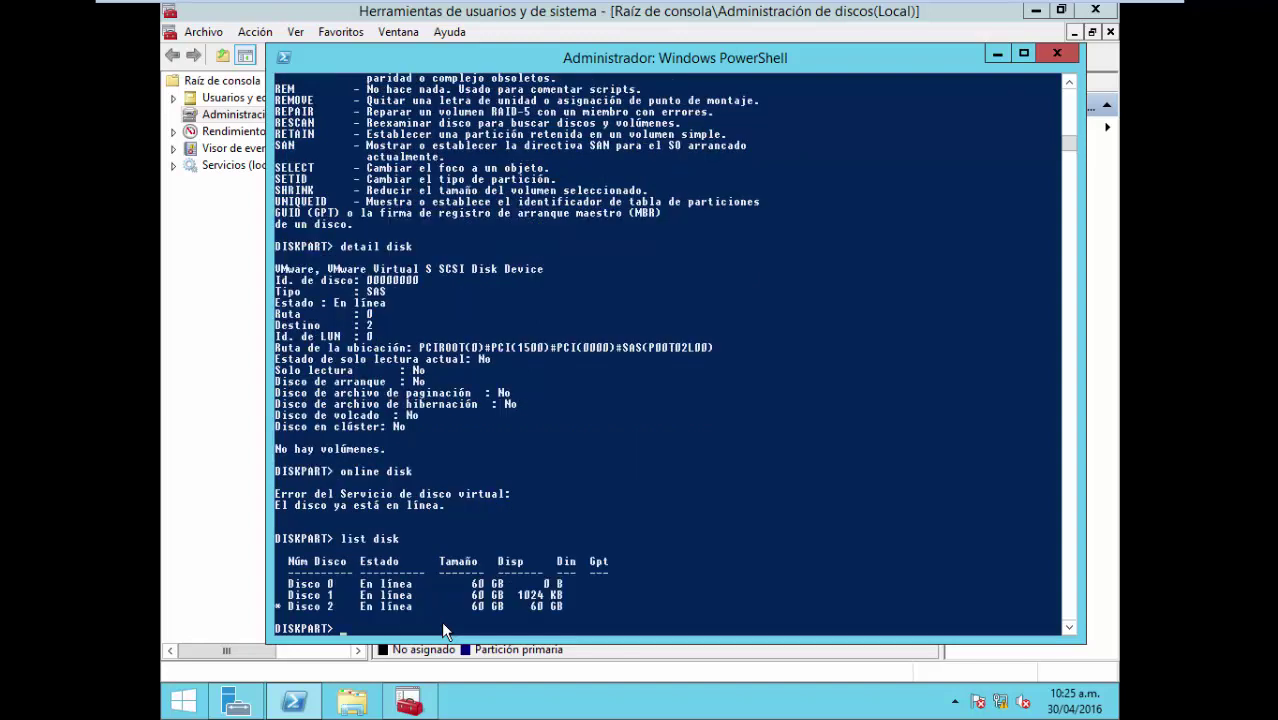
# Select disk 2 again and list the options of the attributes command.
pyautogui.write('select disk 2')
pyautogui.press('Return')
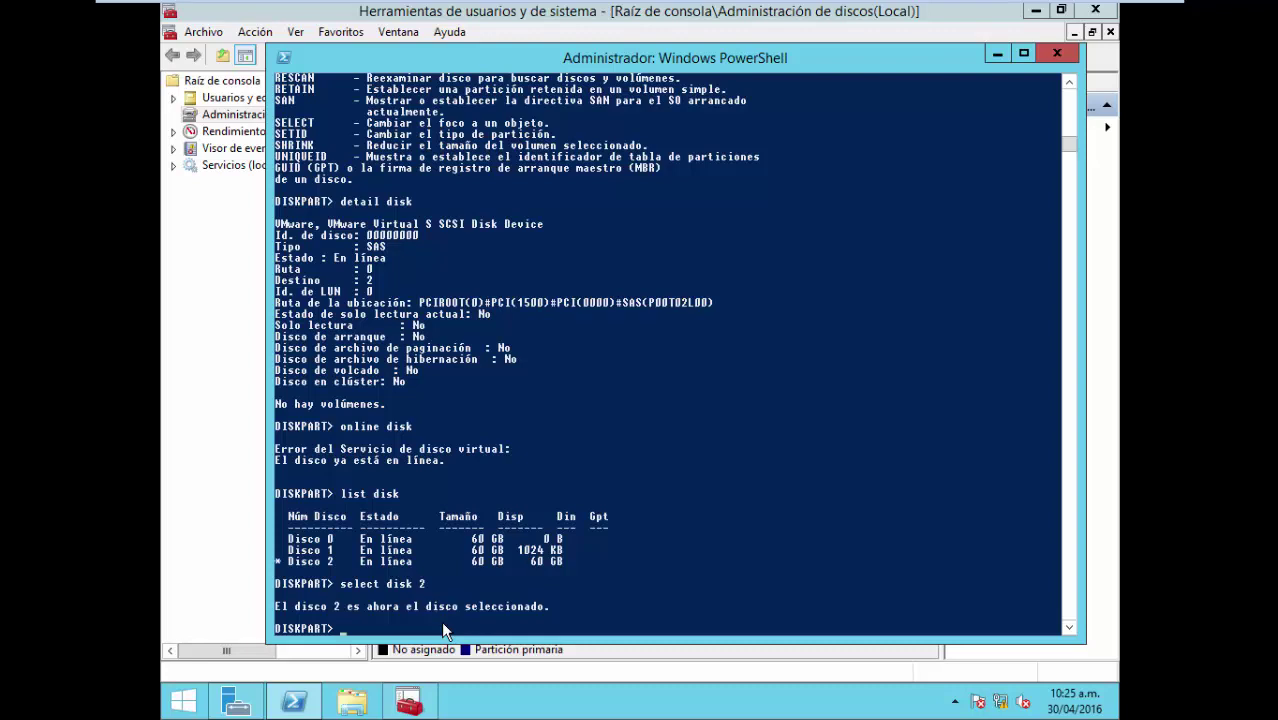
pyautogui.write('attributes')
pyautogui.press('Return')
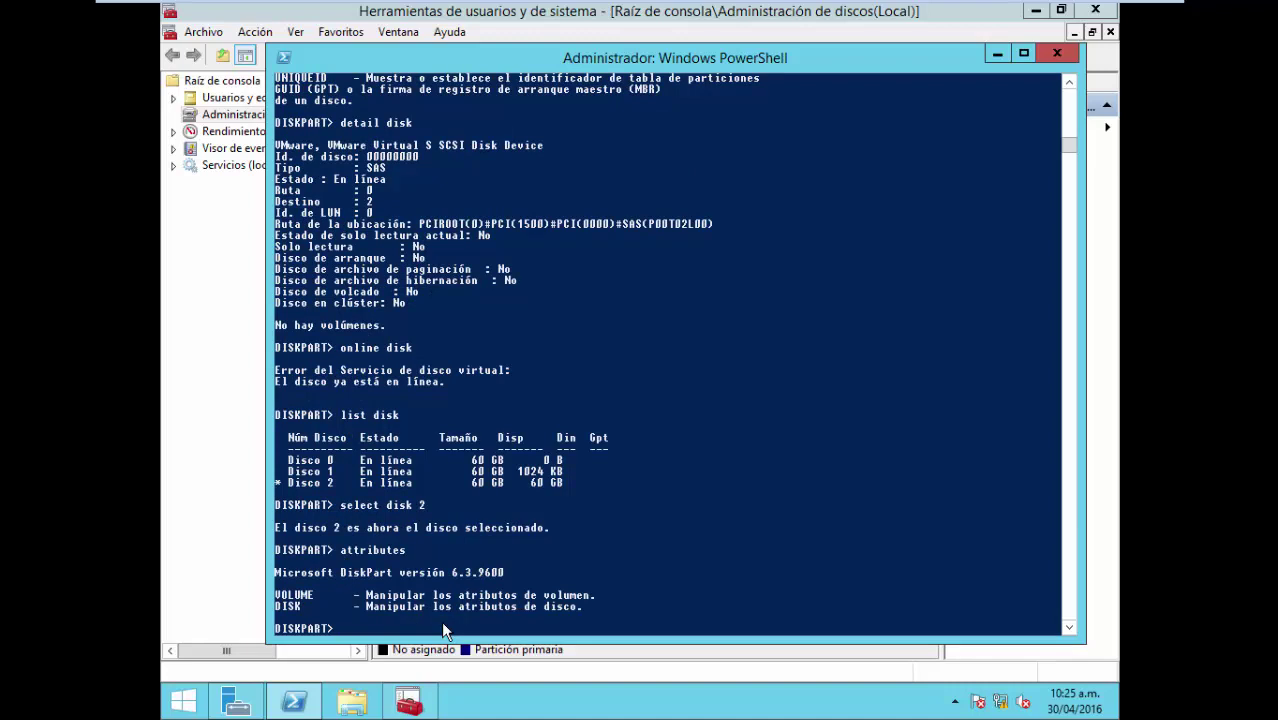
# Display the selected disk's attributes with attributes disk.
pyautogui.write('disk')
pyautogui.press('Return')
pyautogui.write('disk')
pyautogui.press('BackSpace')
pyautogui.press('BackSpace')
pyautogui.press('BackSpace')
pyautogui.press('BackSpace')
pyautogui.press('BackSpace')
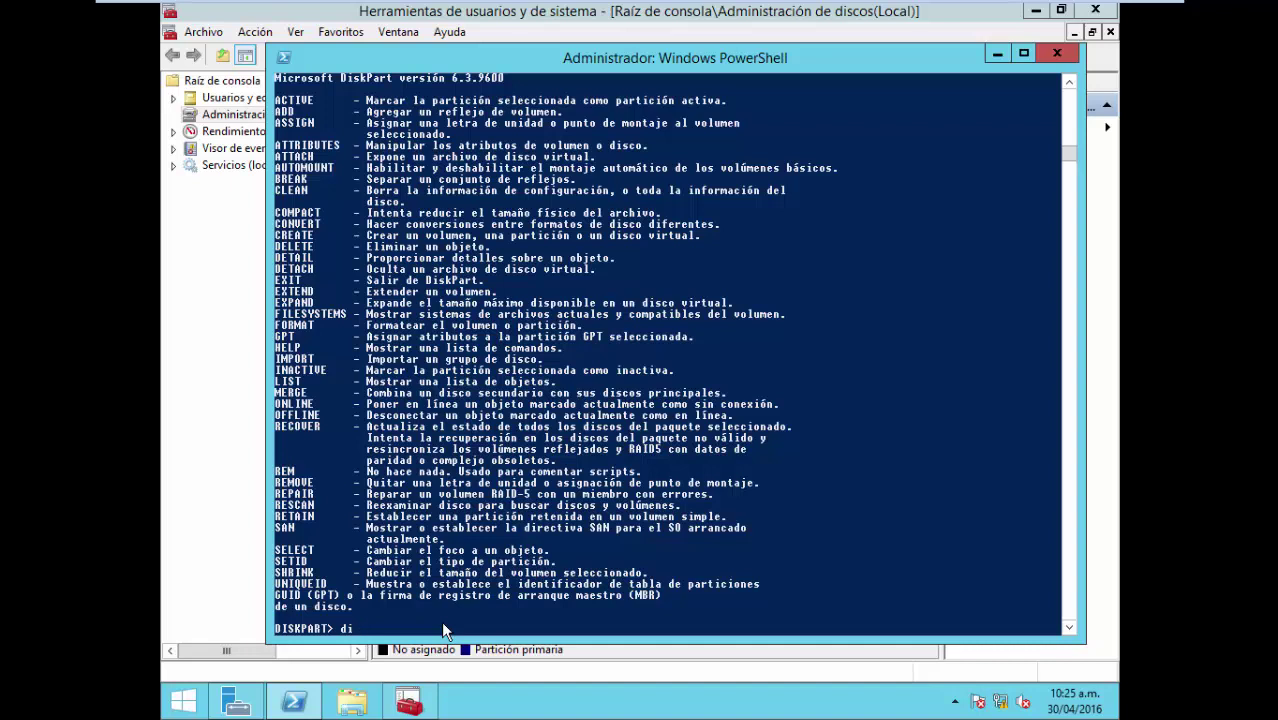
pyautogui.write('attributes disk')
pyautogui.press('Return')
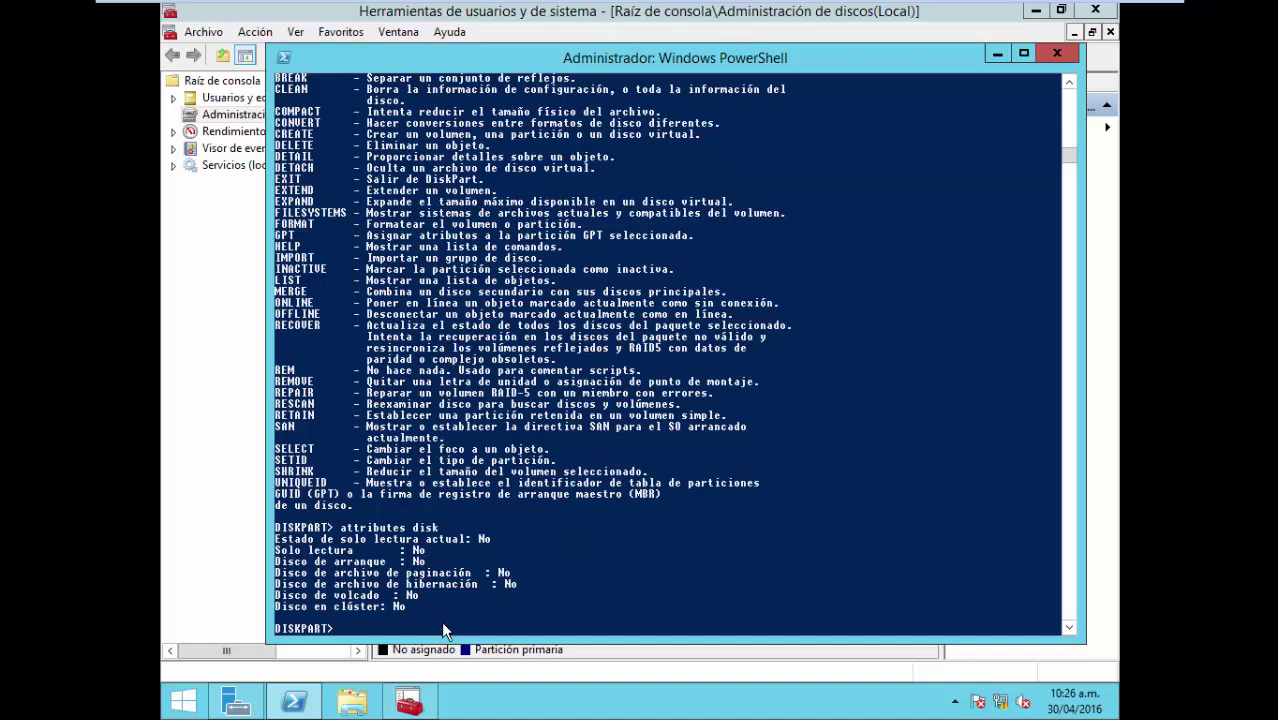
# Clear the read-only attribute of the selected disk with attributes disk clear readonly.
pyautogui.press('Up')
pyautogui.write('clear readonly')
pyautogui.press('Return')
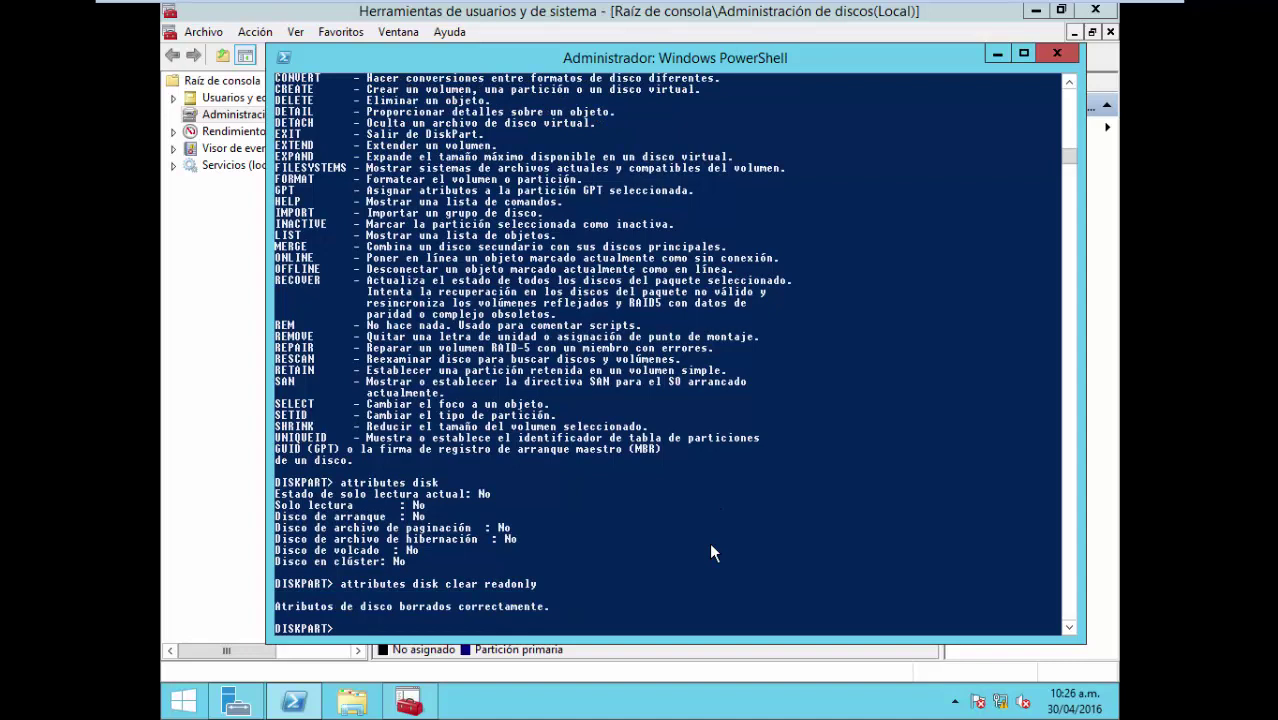
# Create a 30000 MB primary partition on disk 2 with create partition primary size=30000.
pyautogui.write('create partito')
pyautogui.press('BackSpace')
pyautogui.write('ion primary')
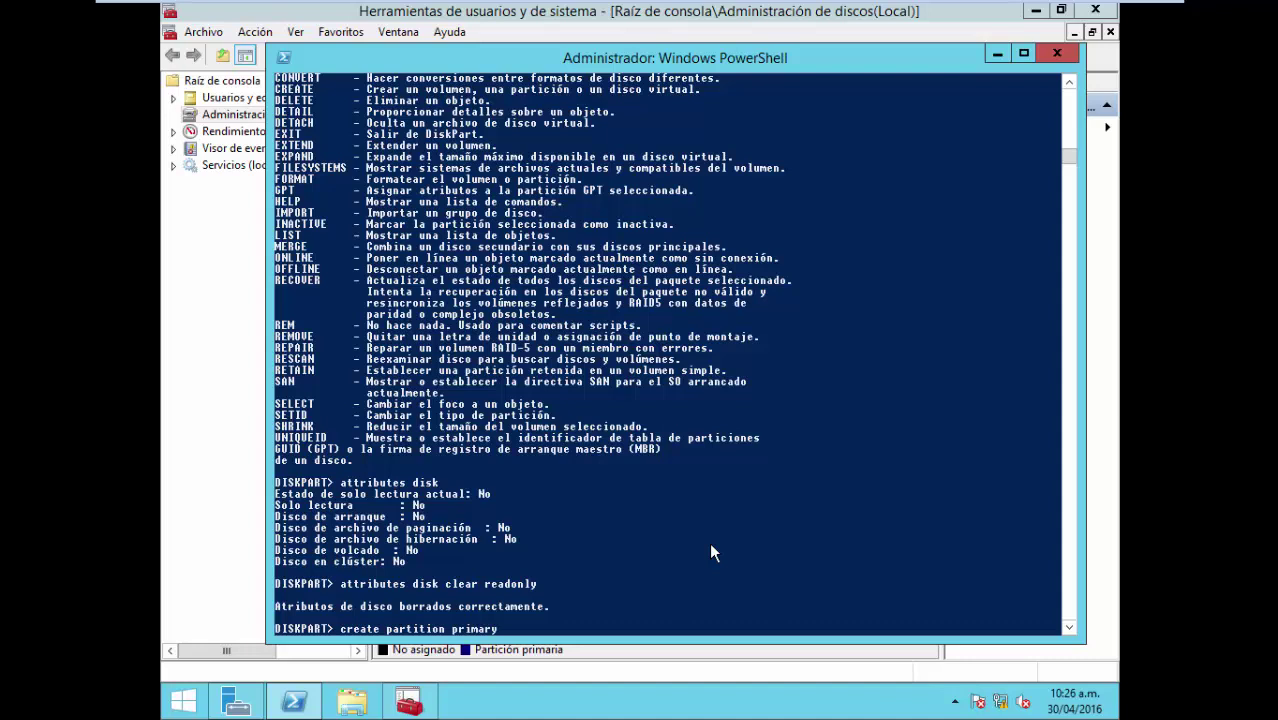
pyautogui.write(' size=30000')
pyautogui.press('Return')
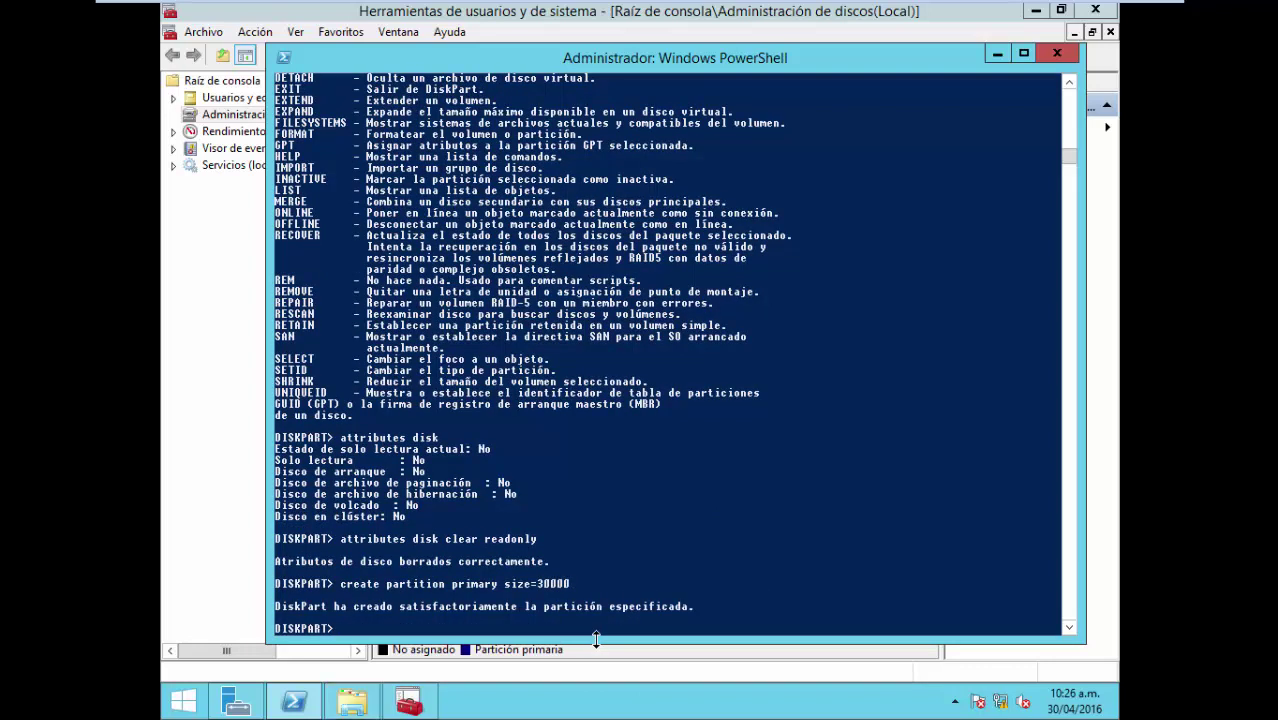
# Assign drive letter G to the new partition with assign letter G.
pyautogui.write('assign g')
pyautogui.press('Return')
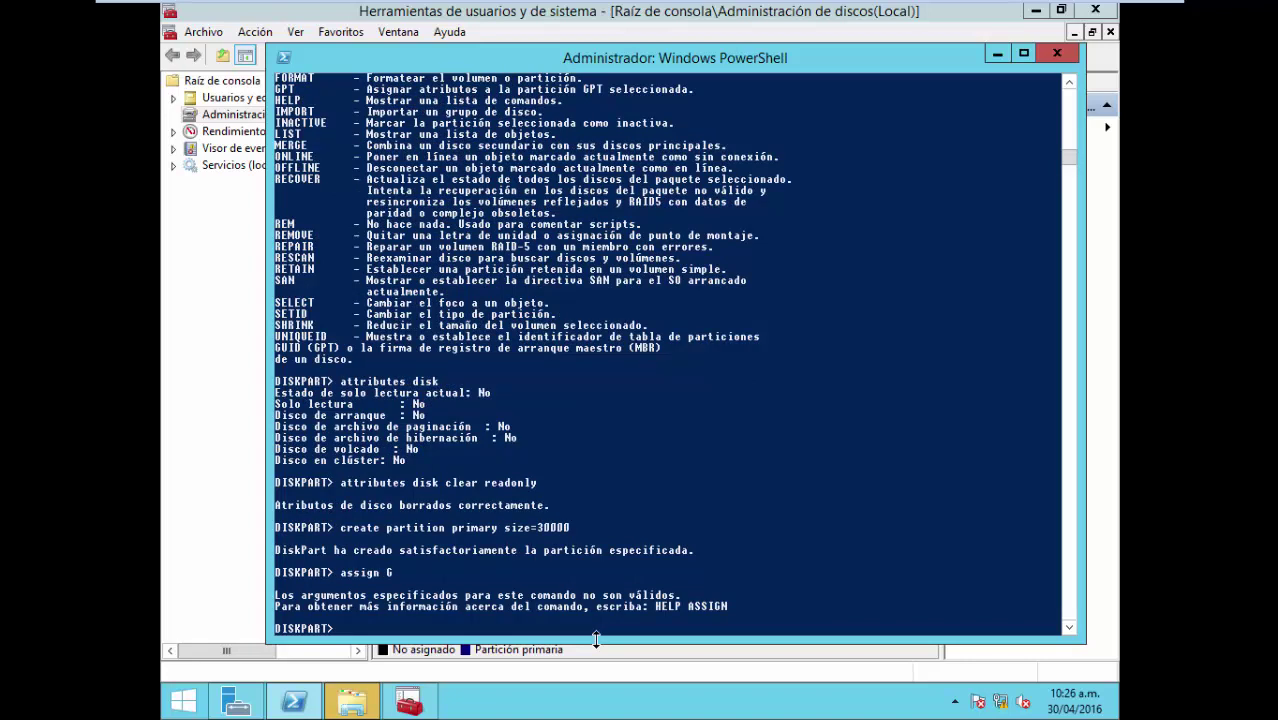
pyautogui.press('Up')
pyautogui.press('BackSpace')
pyautogui.write('letter G')
pyautogui.press('Return')
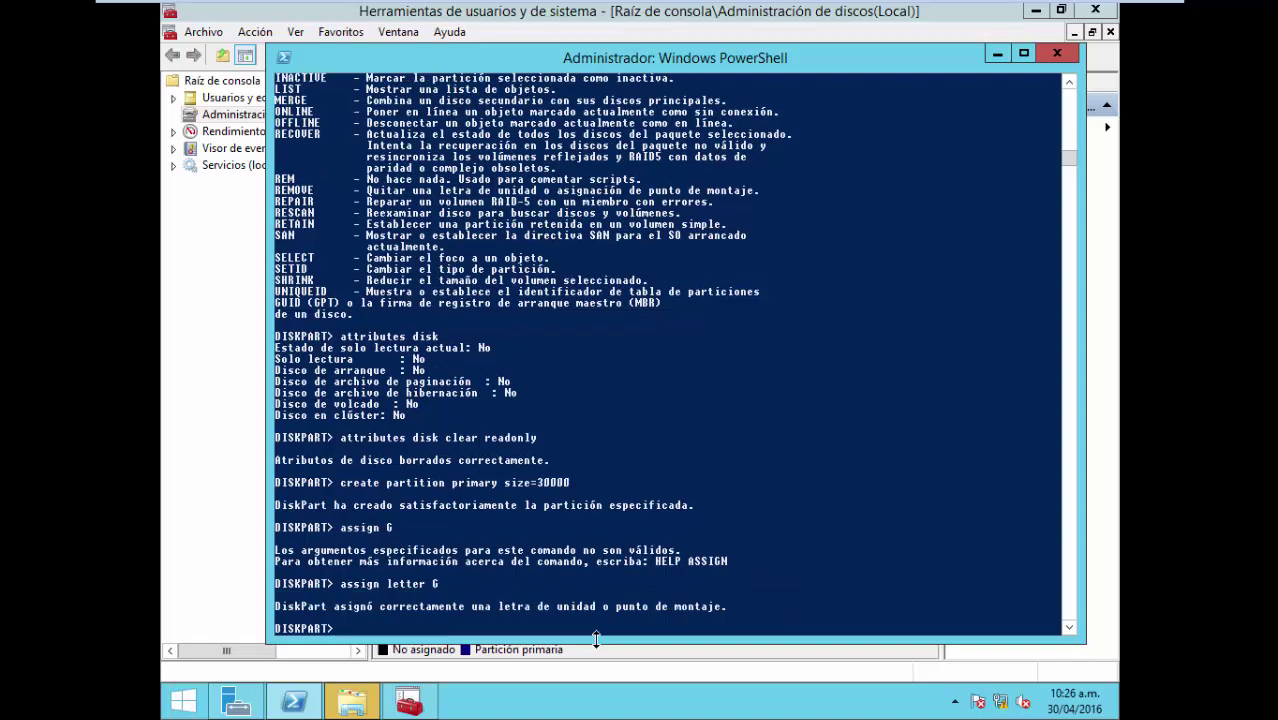
# Quick-format the new partition as NTFS with format fs=ntfs quick.
pyautogui.write('format fs')
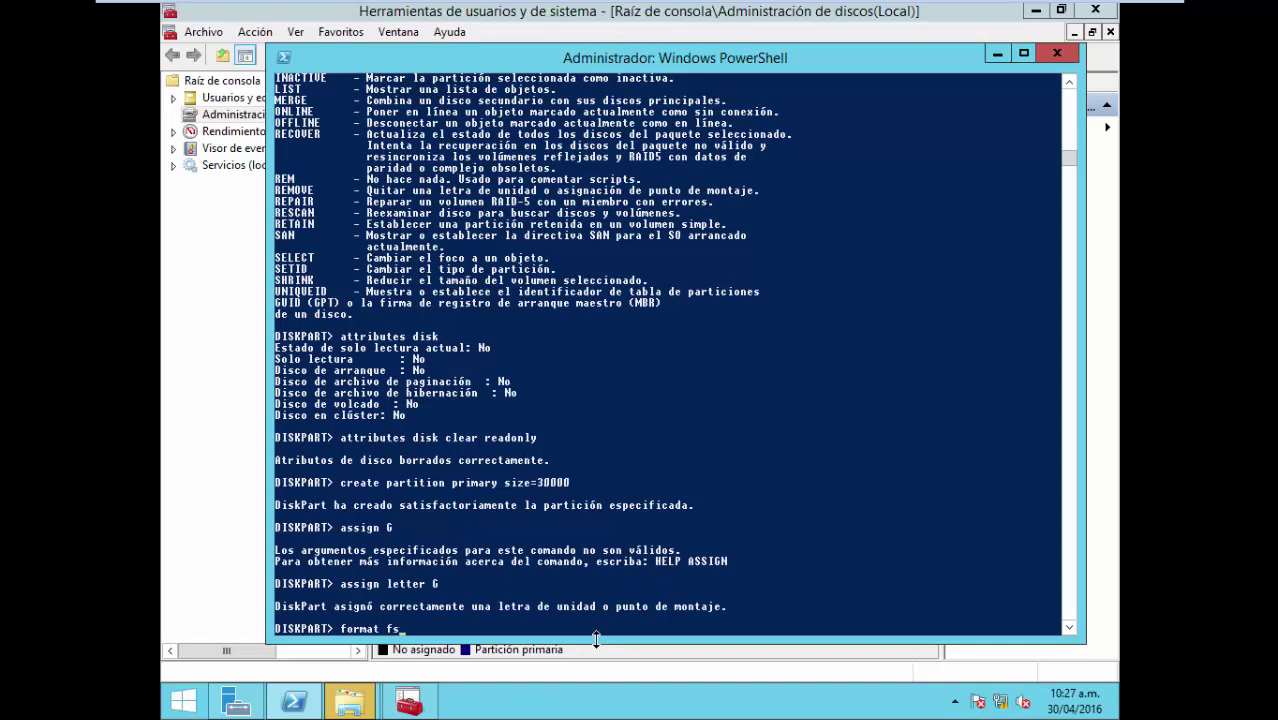
pyautogui.write('?')
pyautogui.press('BackSpace')
pyautogui.write('=ntfs quick')
pyautogui.press('Return')
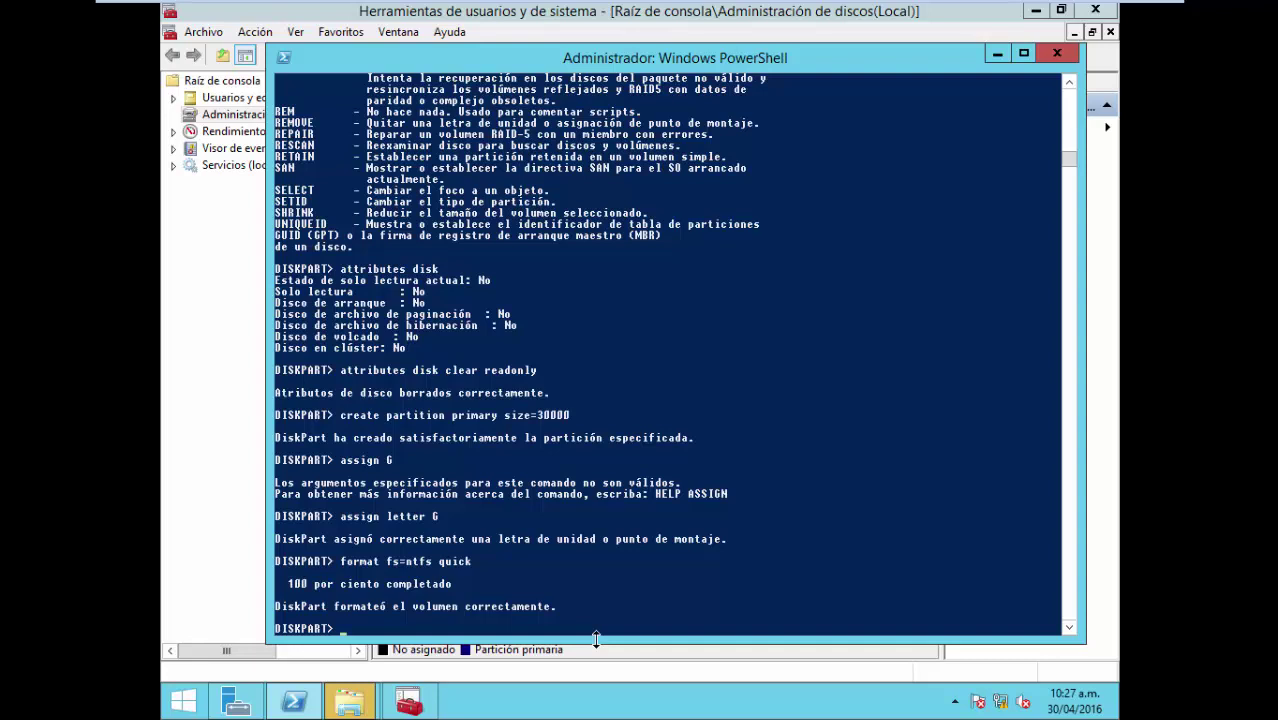
# Exit DiskPart and close the PowerShell session with exit.
pyautogui.write('exit')
pyautogui.press('Return')
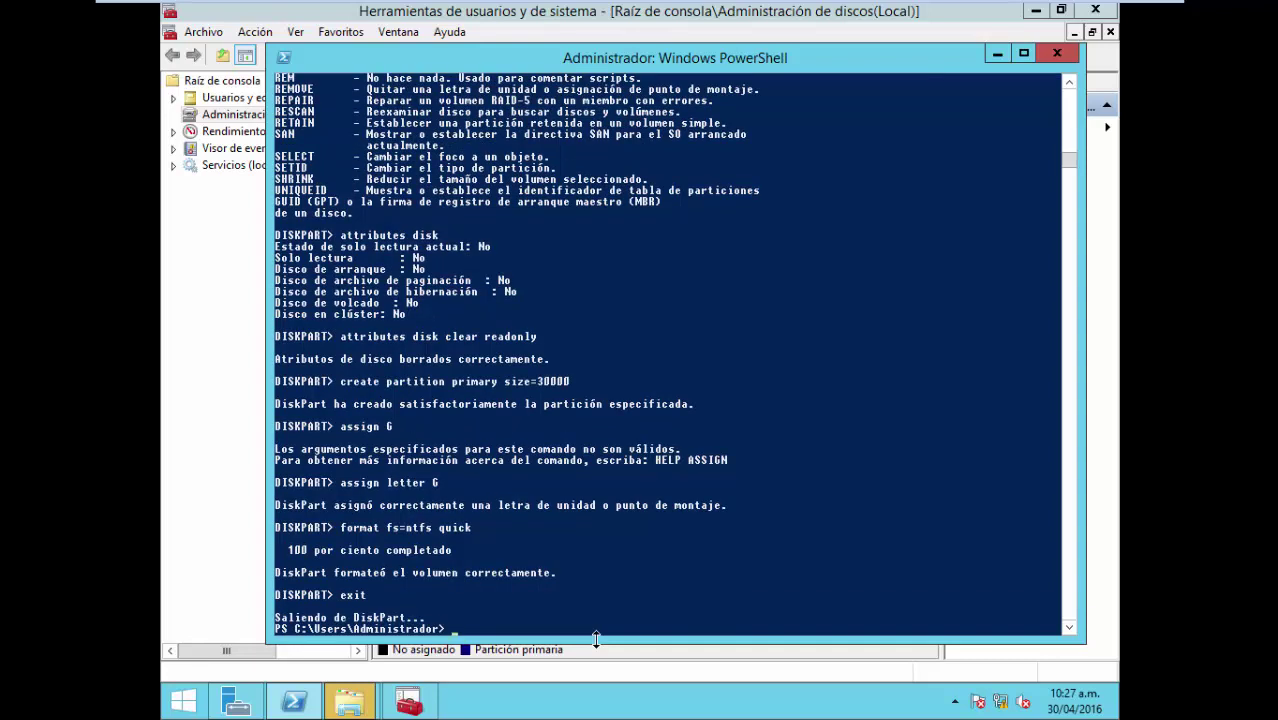
pyautogui.write('quit')
pyautogui.press('Return')
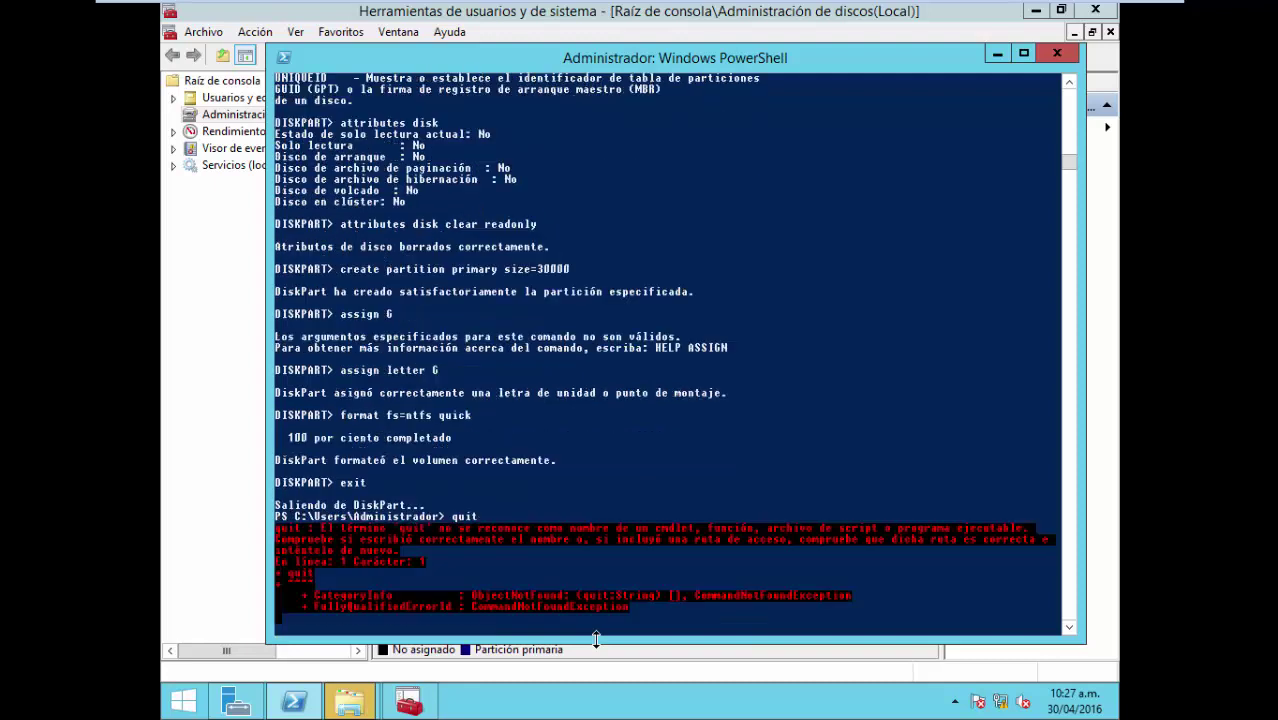
pyautogui.write('exit')
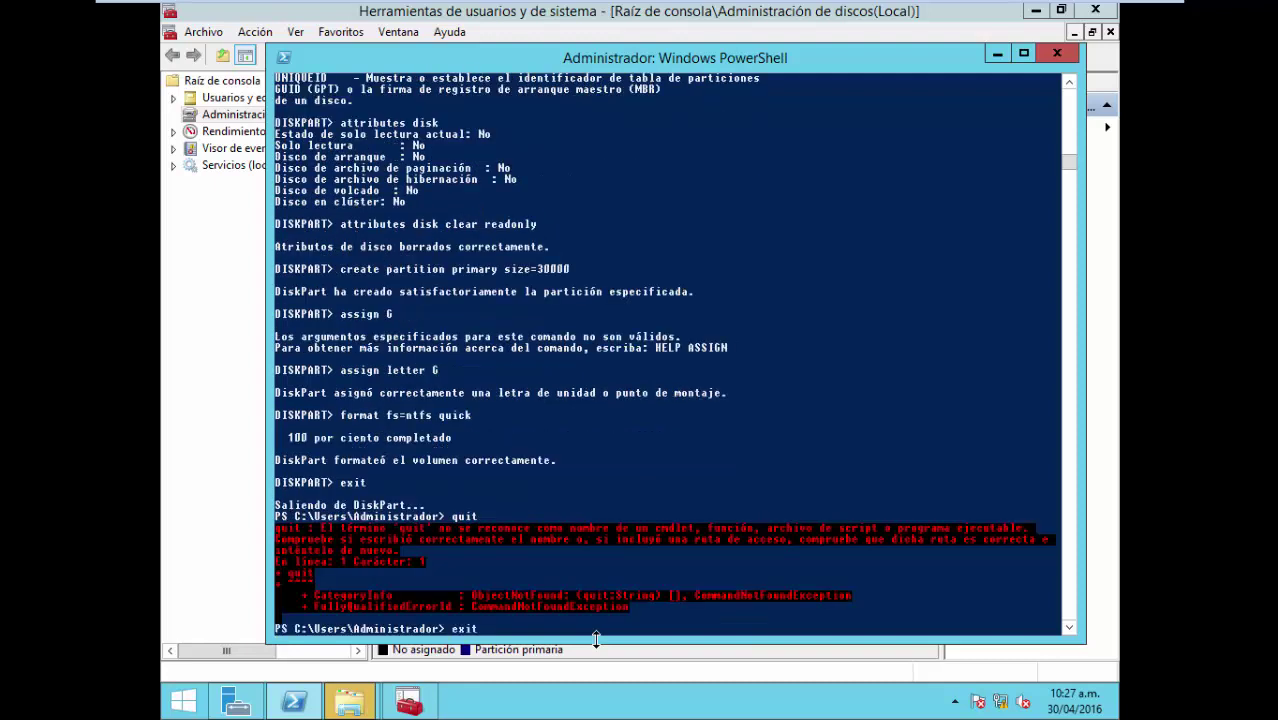
pyautogui.press('Return')
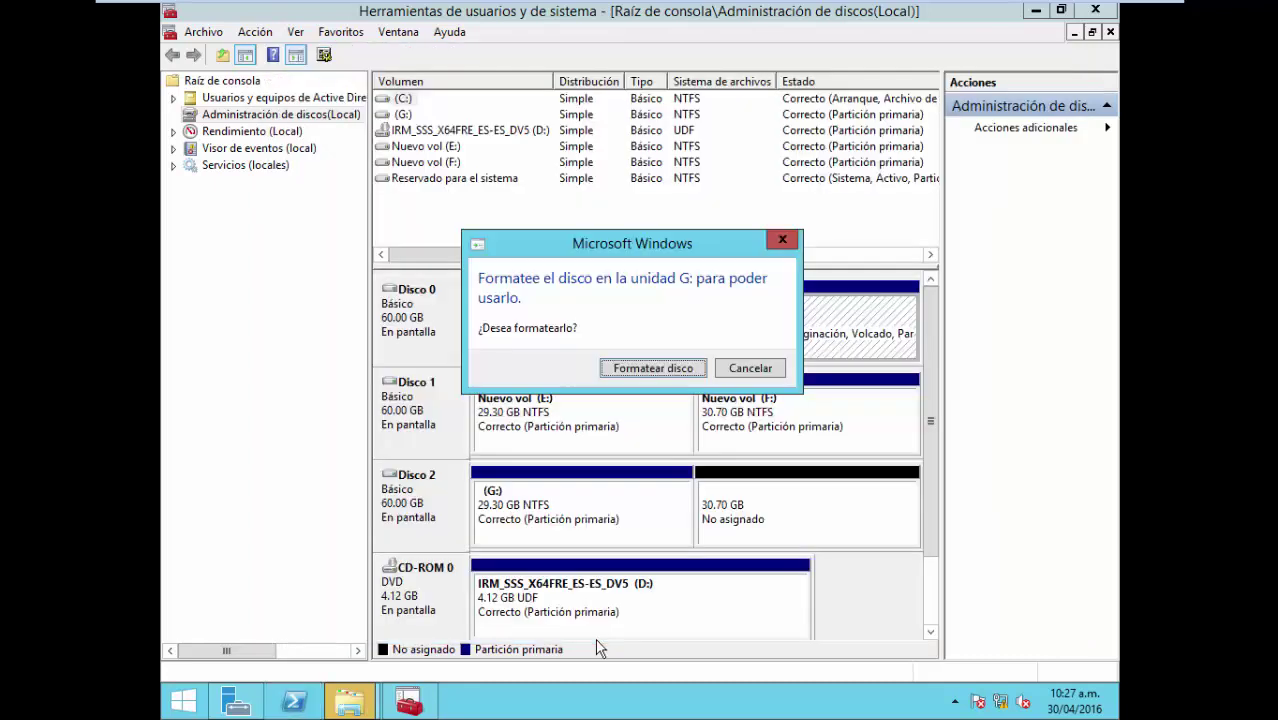
# Dismiss the format prompt for drive G:, and create a folder with the default name on that drive in File Explorer.
pyautogui.click(783, 243)
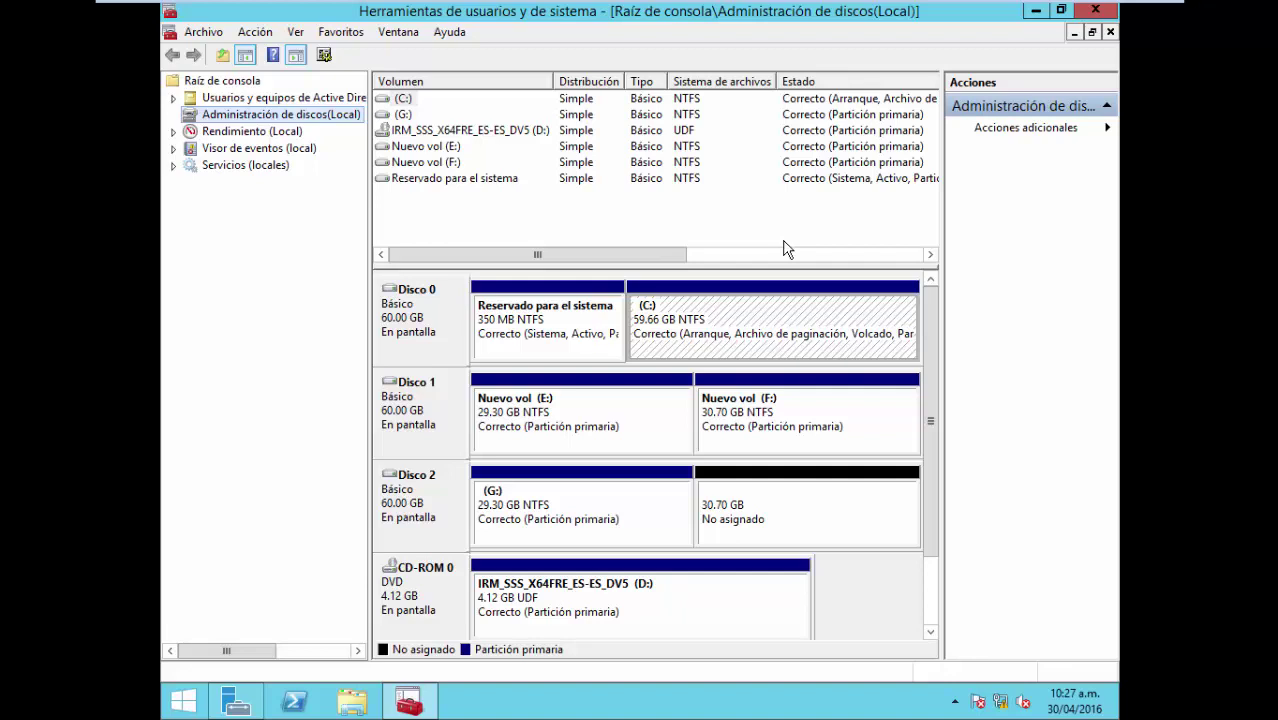
pyautogui.press('super+e')
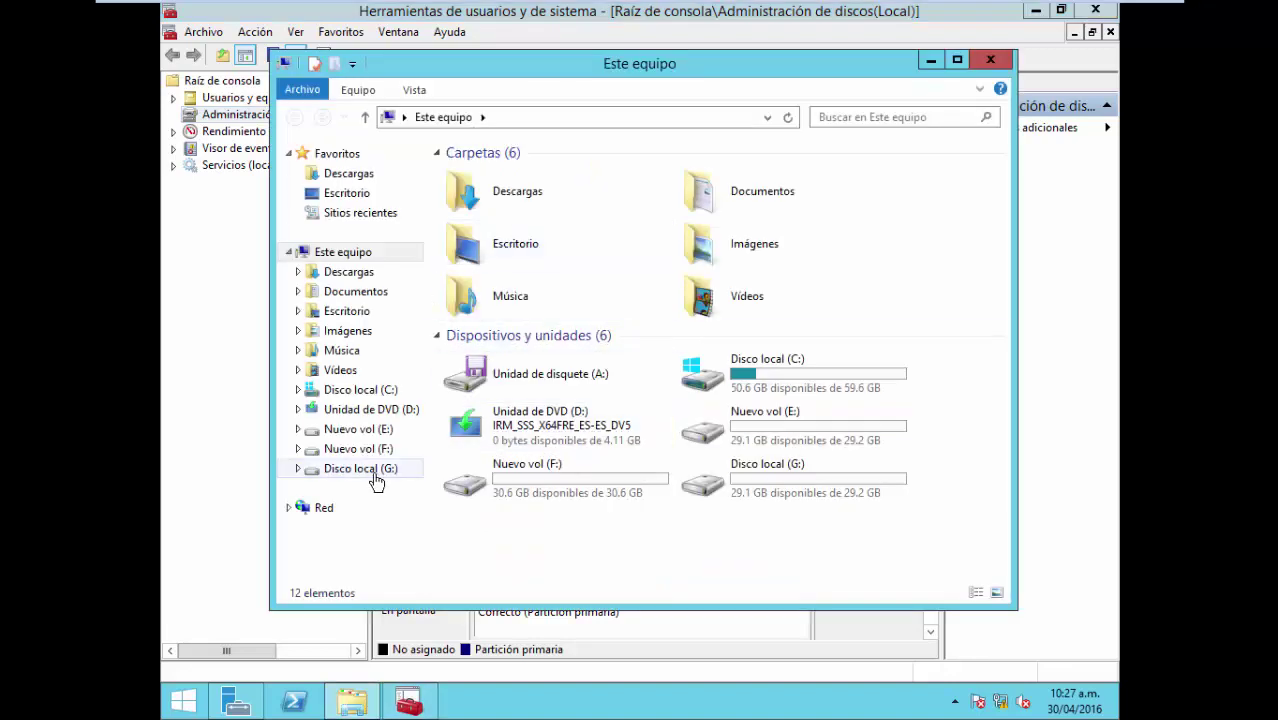
pyautogui.click(374, 477)
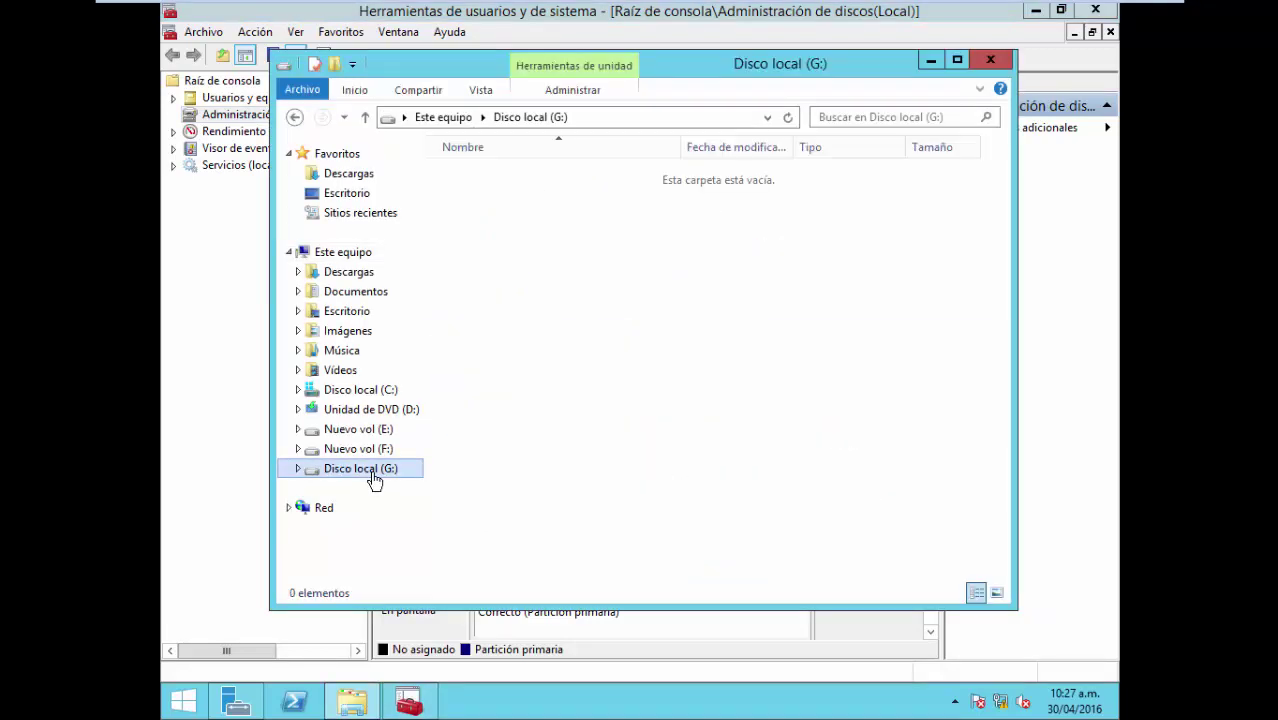
pyautogui.click(334, 64)
pyautogui.click(507, 220)
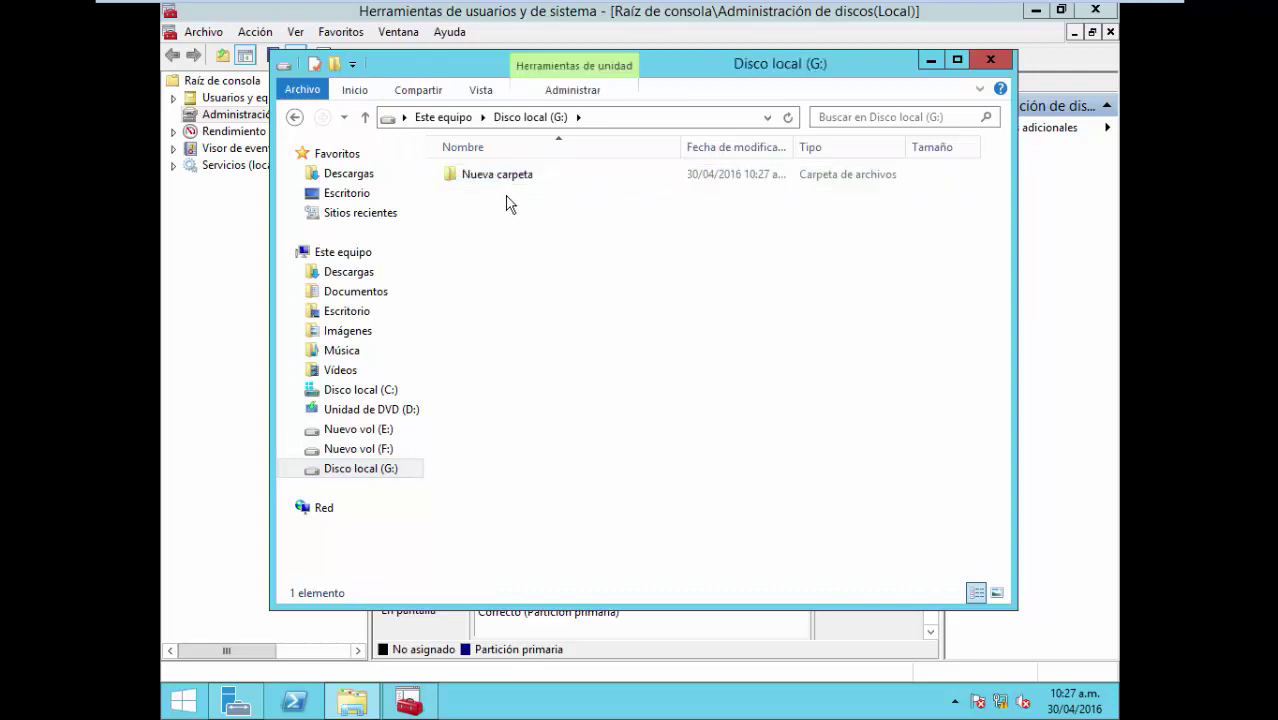
pyautogui.click(990, 60)
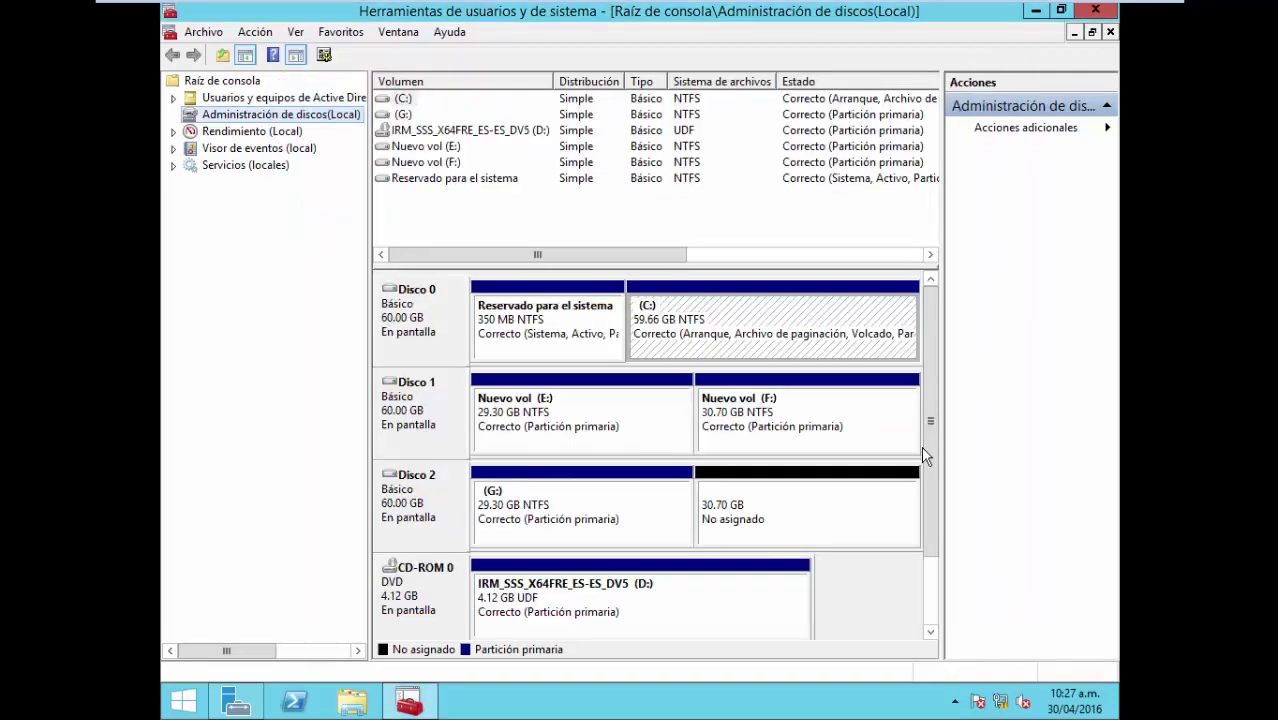
# Examine the G: partition and the unallocated space of Disco 2 in Disk Management.
pyautogui.scroll(-1, 934, 468)
pyautogui.scroll(1, 934, 468)
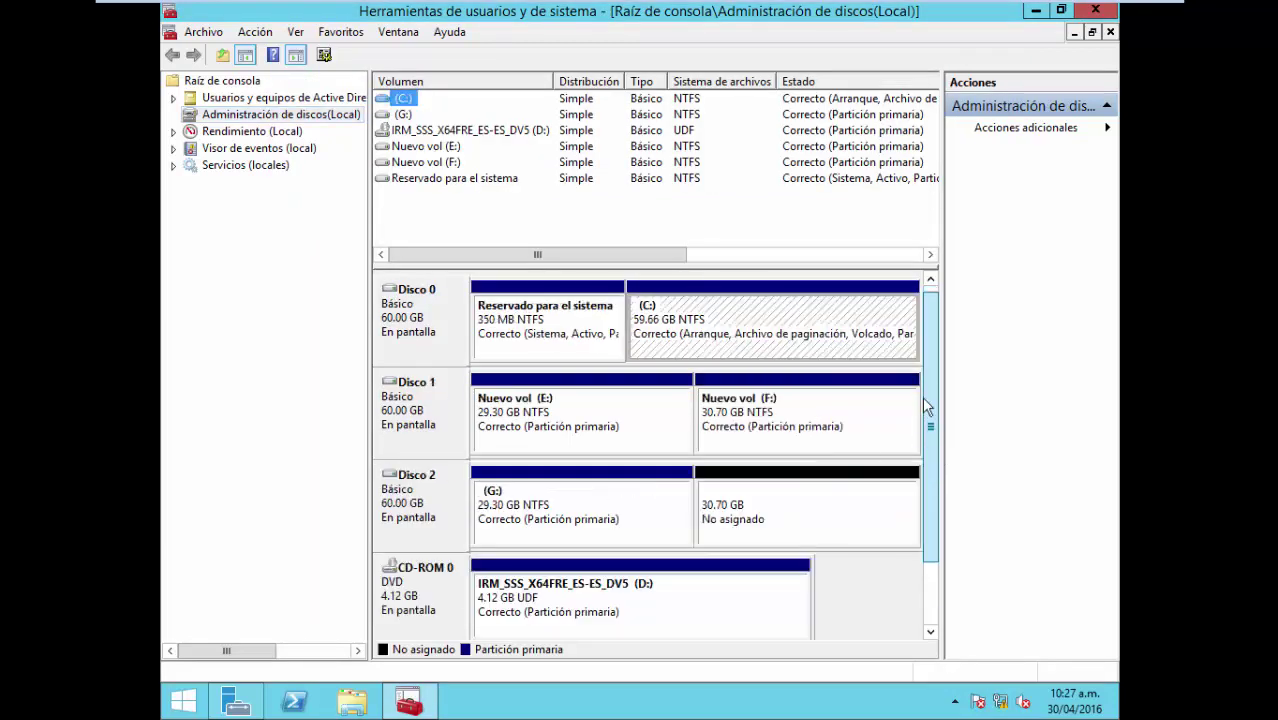
pyautogui.click(622, 517)
pyautogui.click(762, 513)
pyautogui.click(628, 530)
pyautogui.click(785, 522)
pyautogui.click(624, 528)
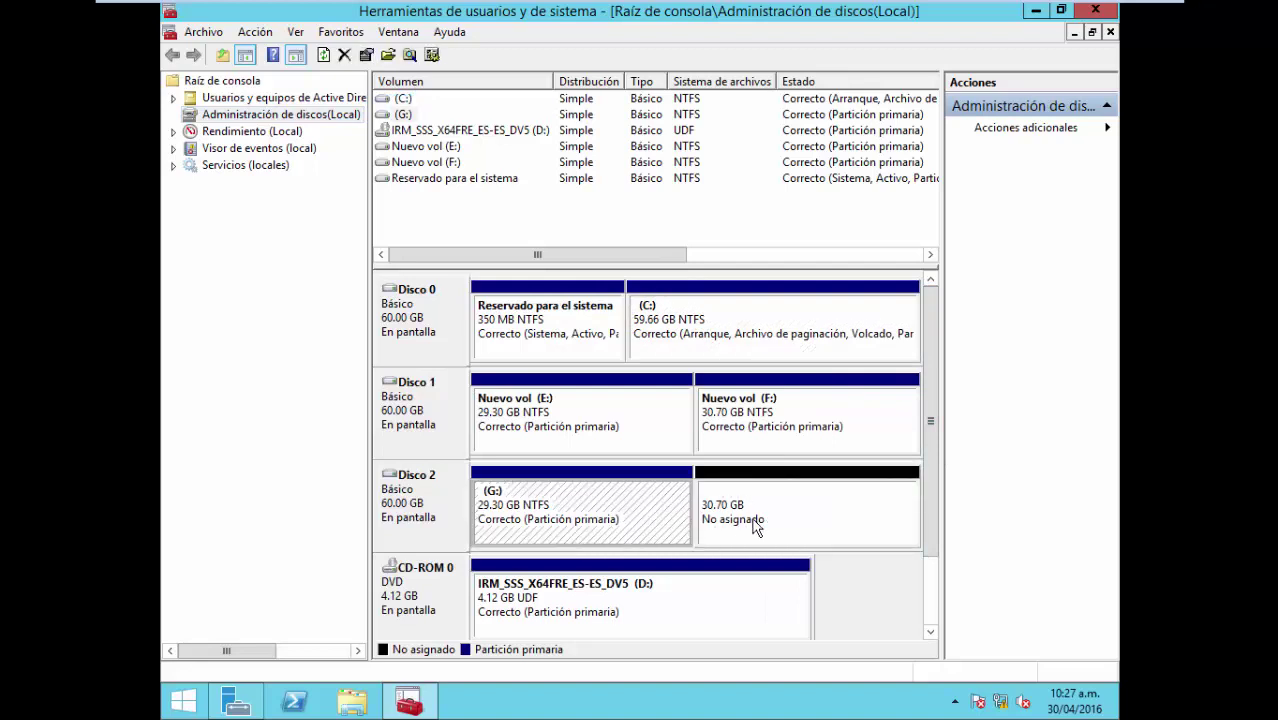
# Extend the G: volume on Disco 2 by 31437 MB using the adjacent unallocated space.
pyautogui.rightClick(673, 507)
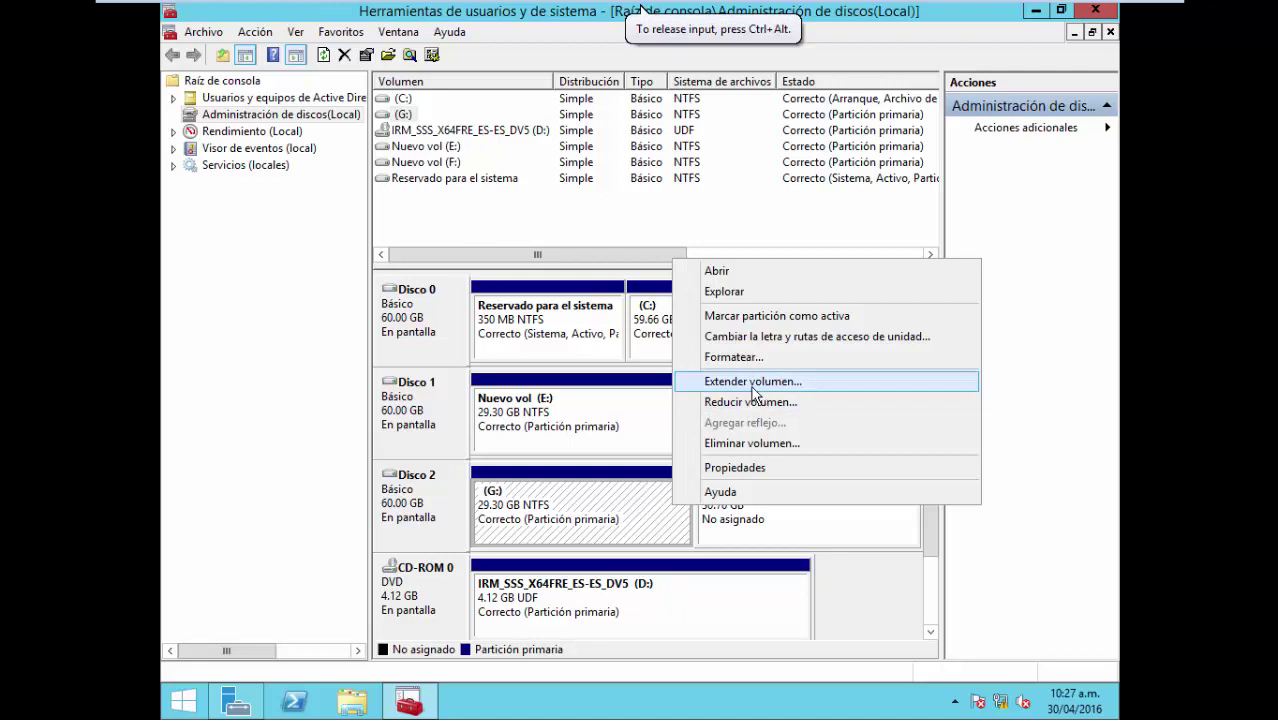
pyautogui.click(731, 520)
pyautogui.click(546, 503)
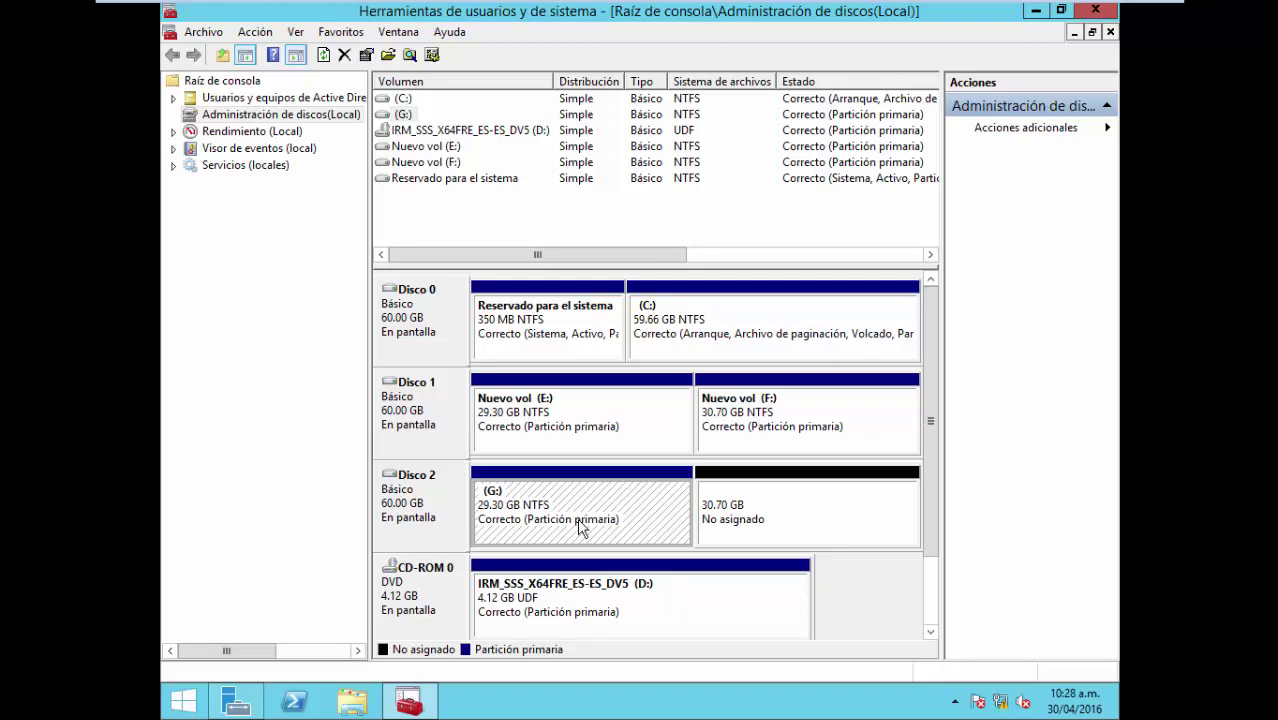
pyautogui.rightClick(598, 499)
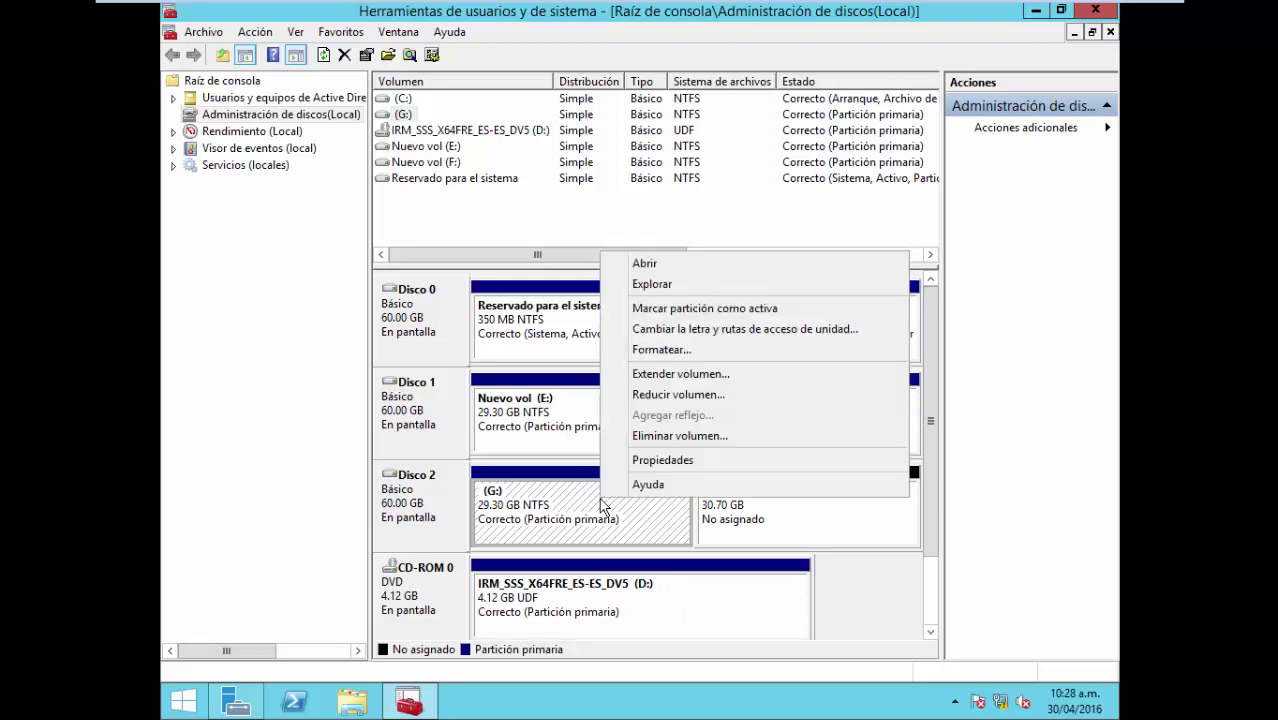
pyautogui.click(674, 373)
pyautogui.click(735, 451)
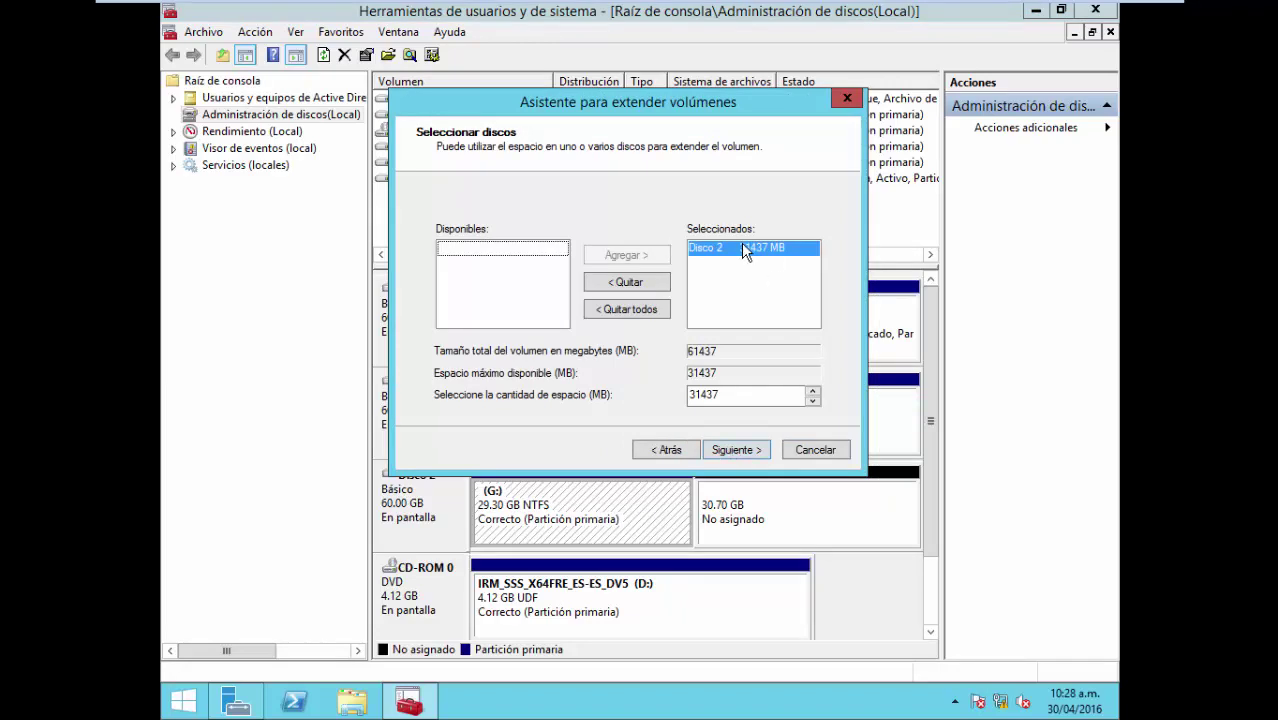
pyautogui.moveTo(701, 101); pyautogui.dragTo(705, 65)
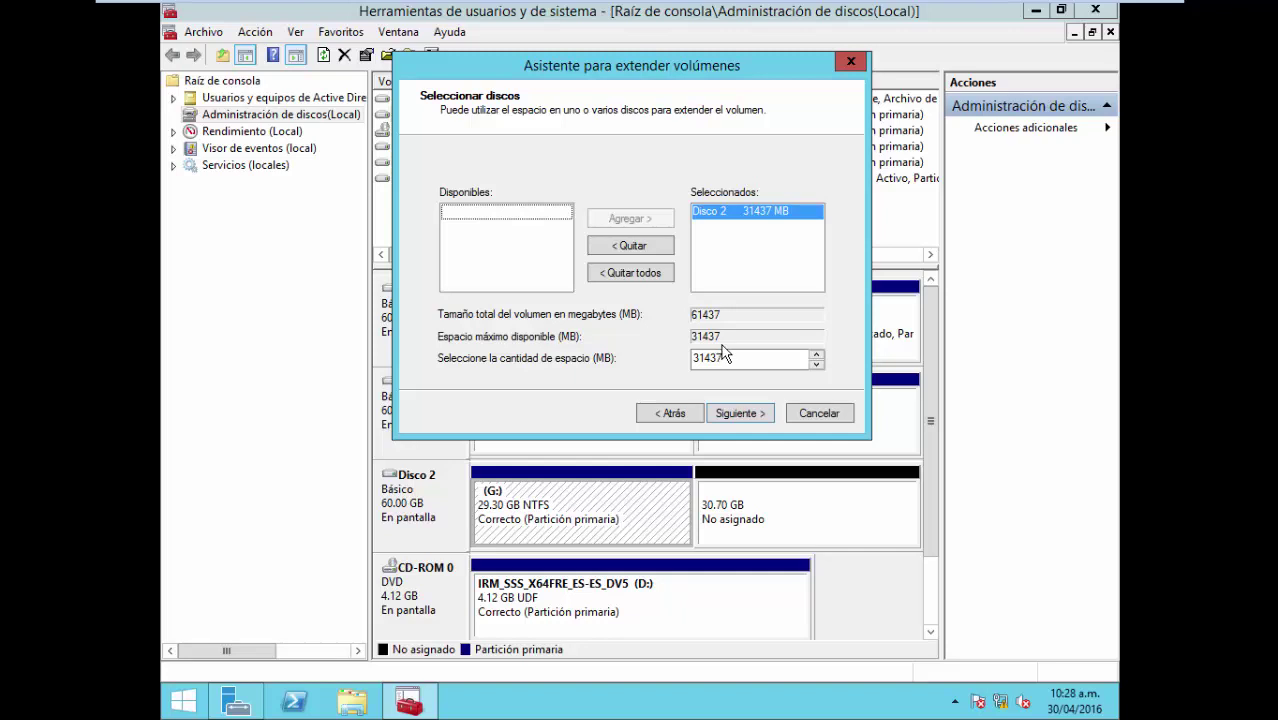
pyautogui.click(748, 416)
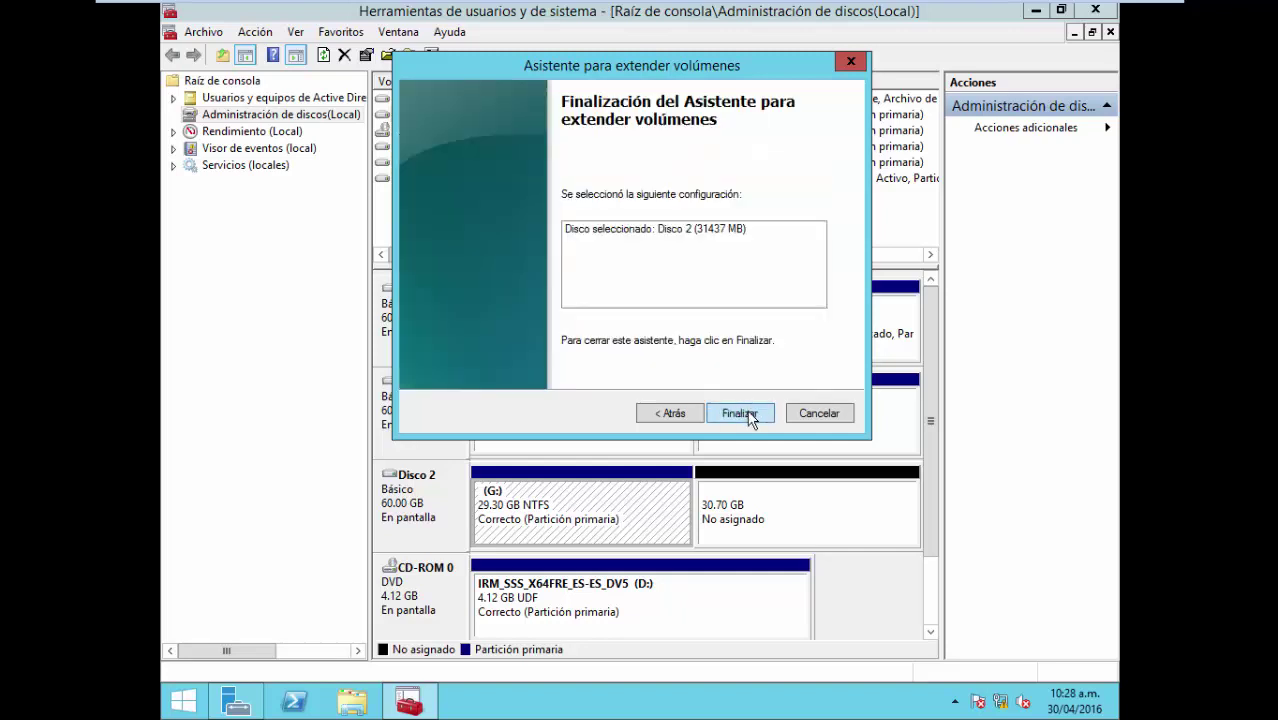
pyautogui.click(742, 414)
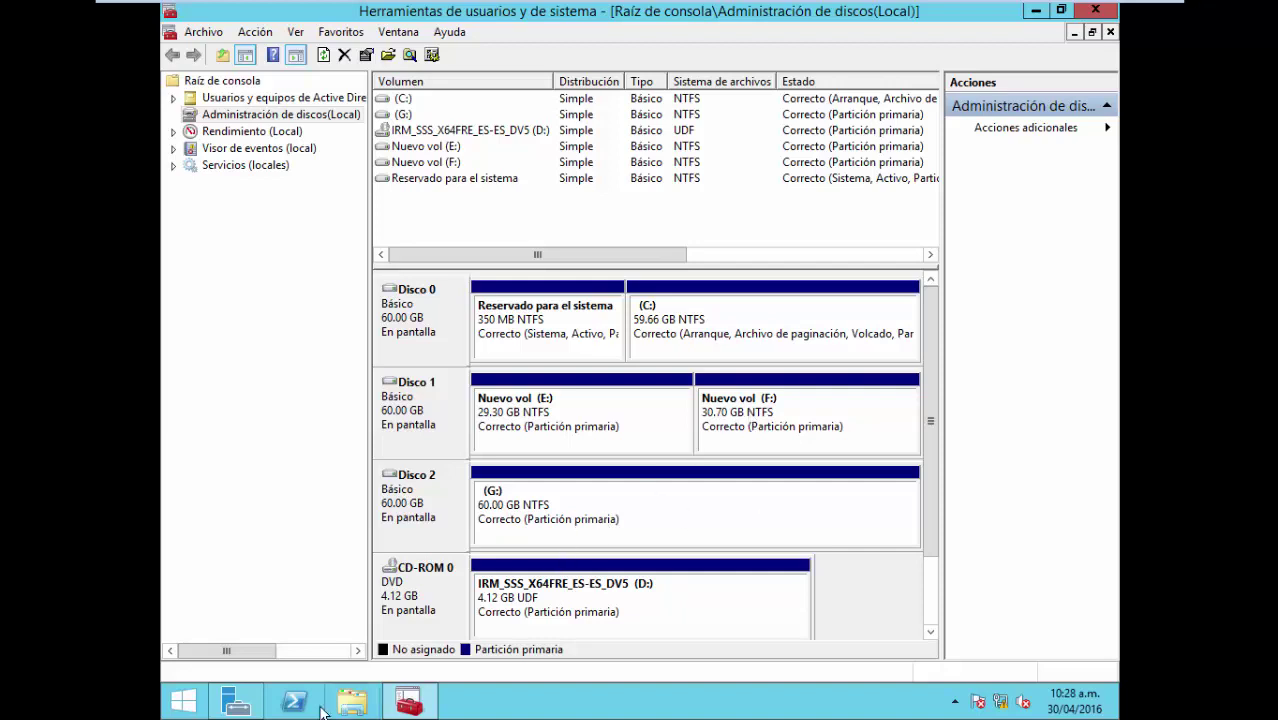
# Check the contents and the capacity properties of drive G: in File Explorer, then close its windows.
pyautogui.click(352, 704)
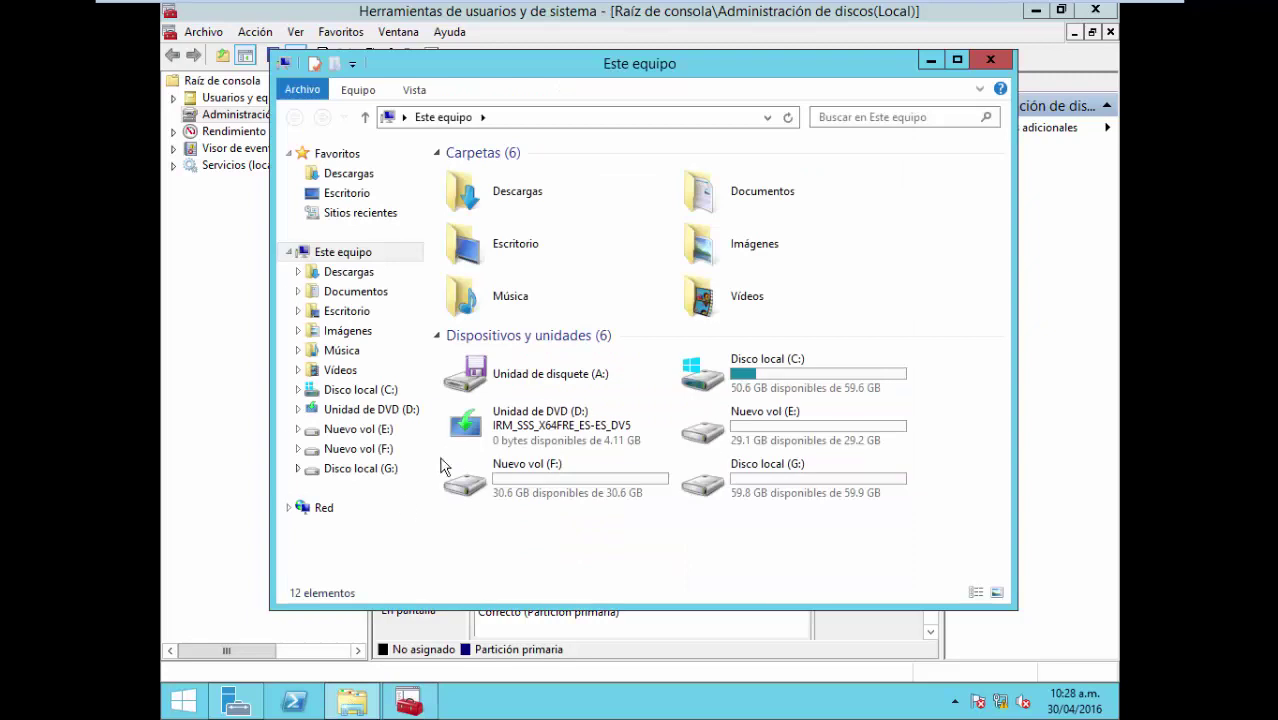
pyautogui.click(374, 476)
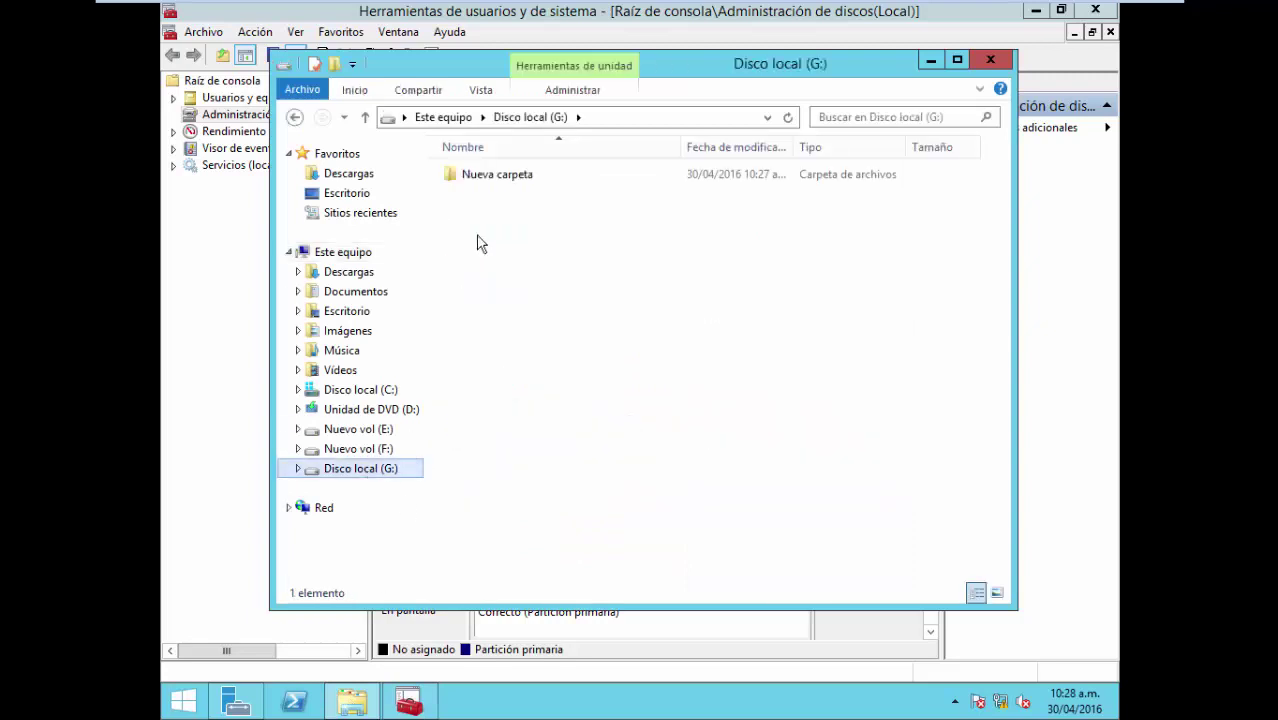
pyautogui.rightClick(389, 477)
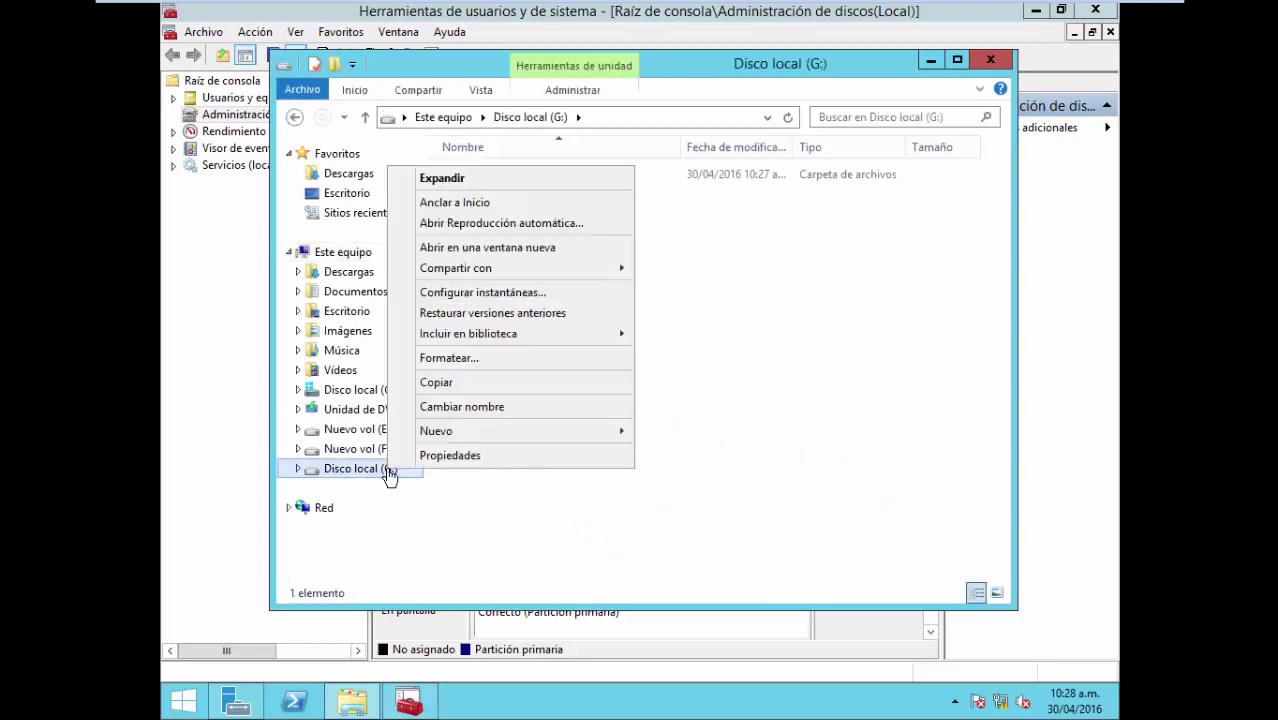
pyautogui.click(448, 458)
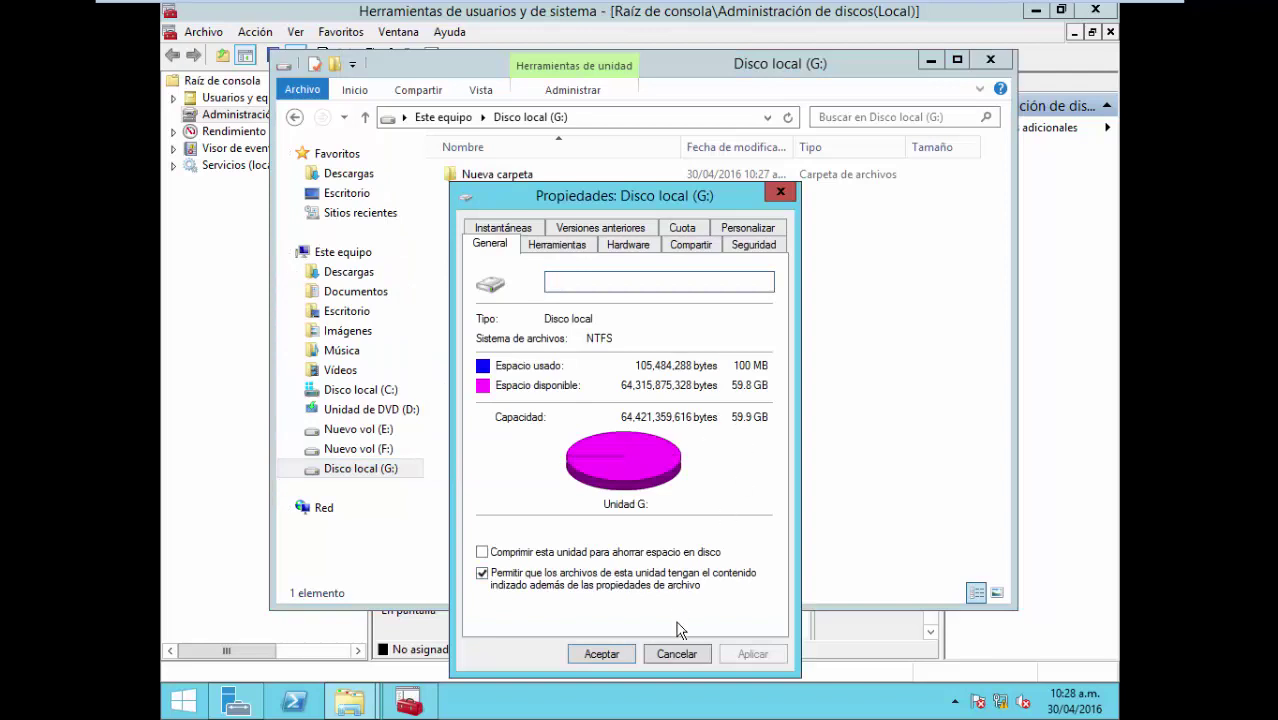
pyautogui.click(682, 655)
pyautogui.click(990, 60)
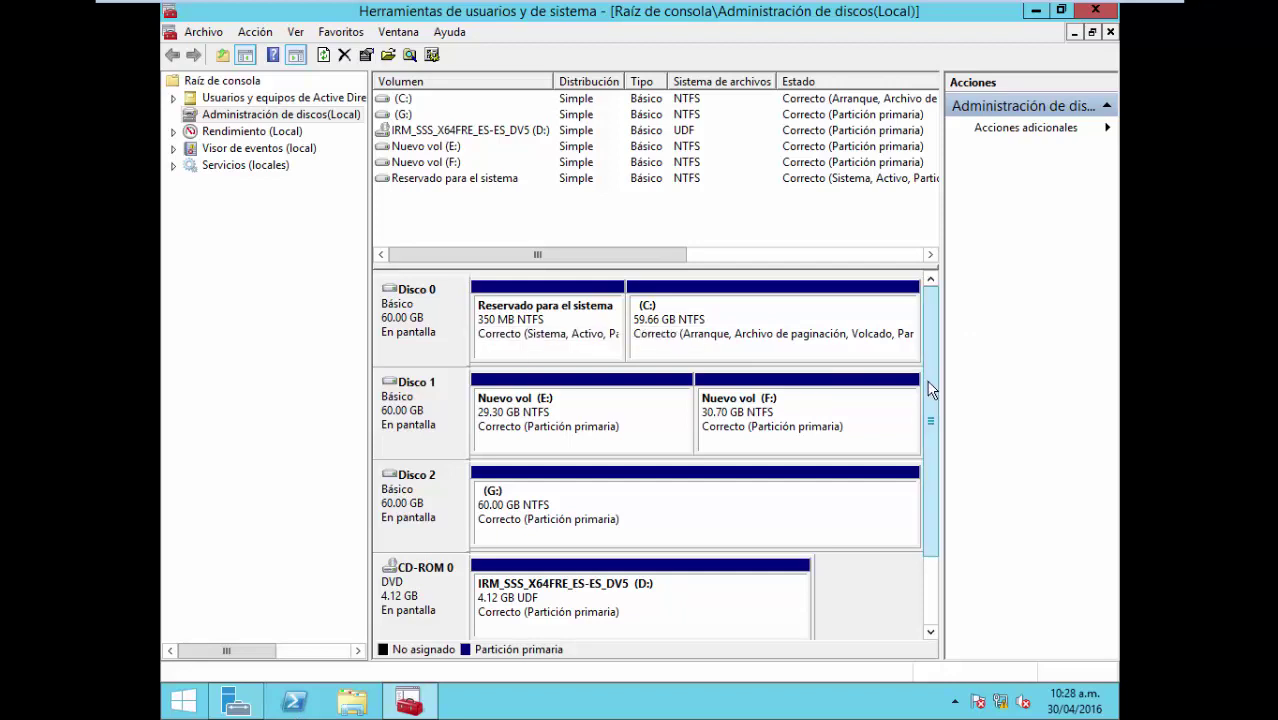
pyautogui.moveTo(930, 363); pyautogui.dragTo(927, 300)
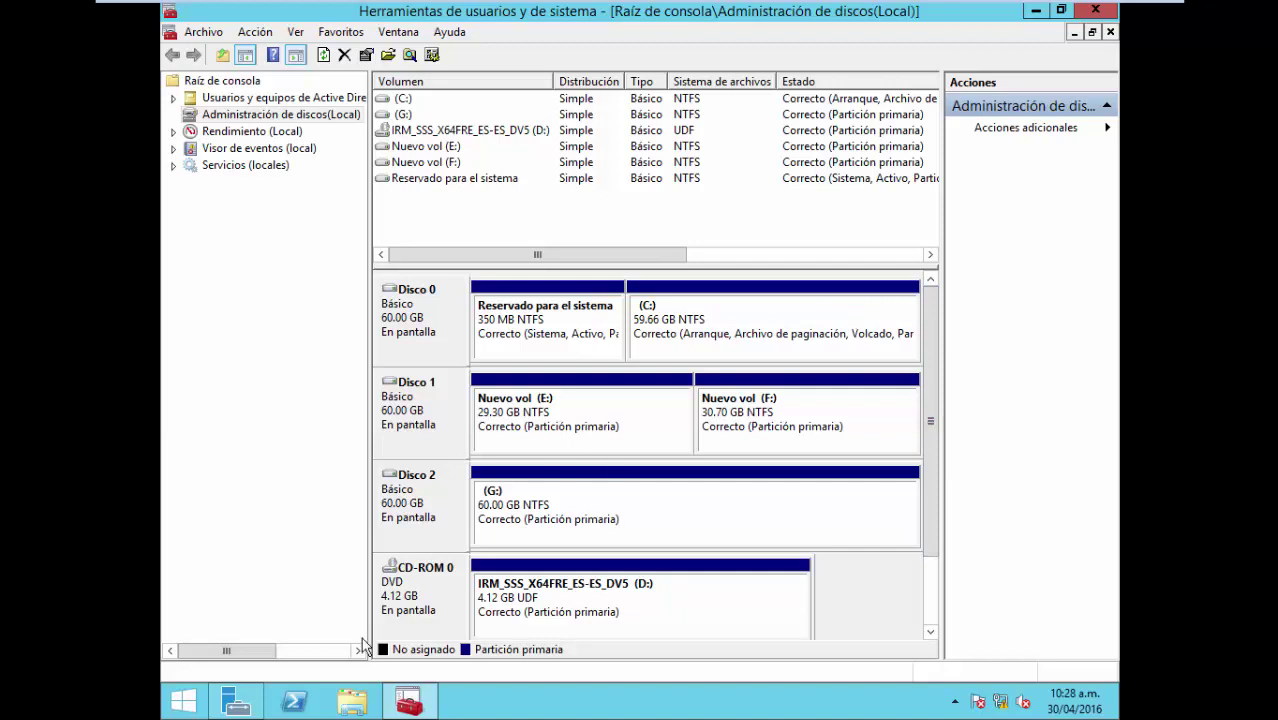
# Start DiskPart in a new PowerShell session and move the console window away from the screen's edge.
pyautogui.click(294, 700)
pyautogui.write('diskpar')
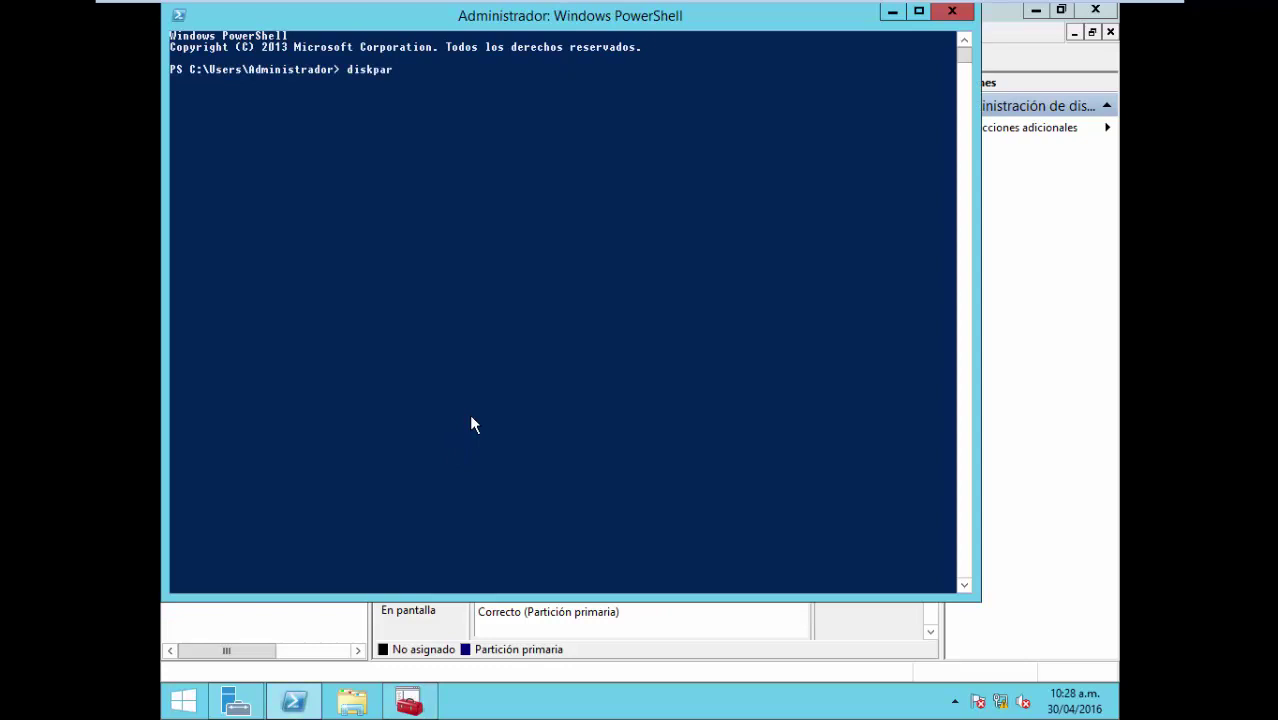
pyautogui.write('t')
pyautogui.press('Return')
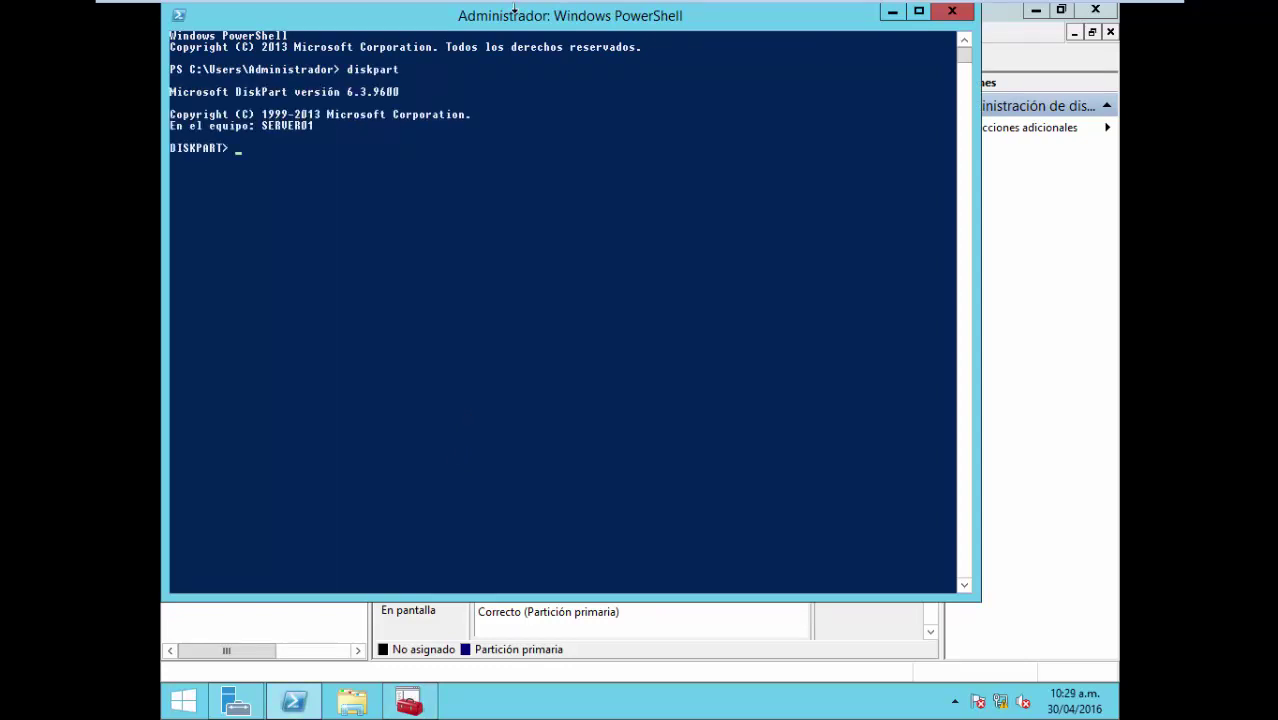
pyautogui.moveTo(541, 25); pyautogui.dragTo(603, 96)
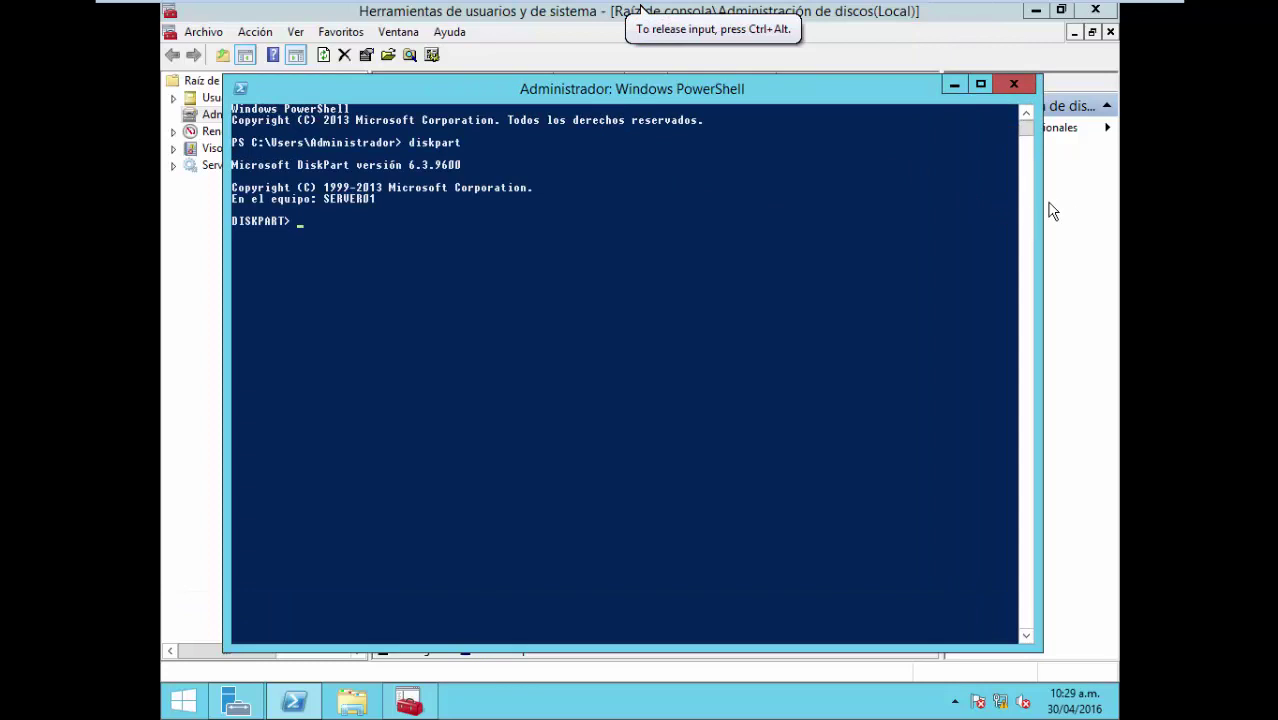
# Take the Windows Server 2012 virtual machine out of full-screen mode.
pyautogui.hotkey('ctrl', 'alt')
pyautogui.moveTo(268, 12)
pyautogui.click(448, 297)
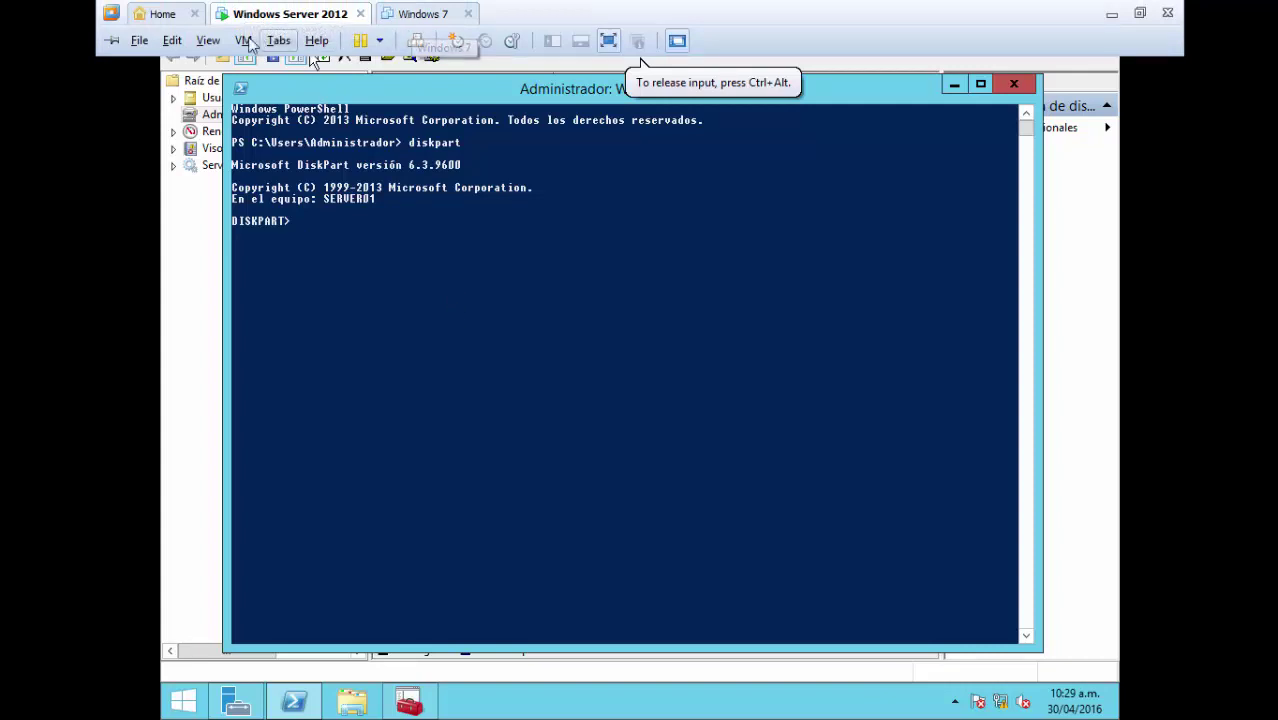
pyautogui.click(1139, 13)
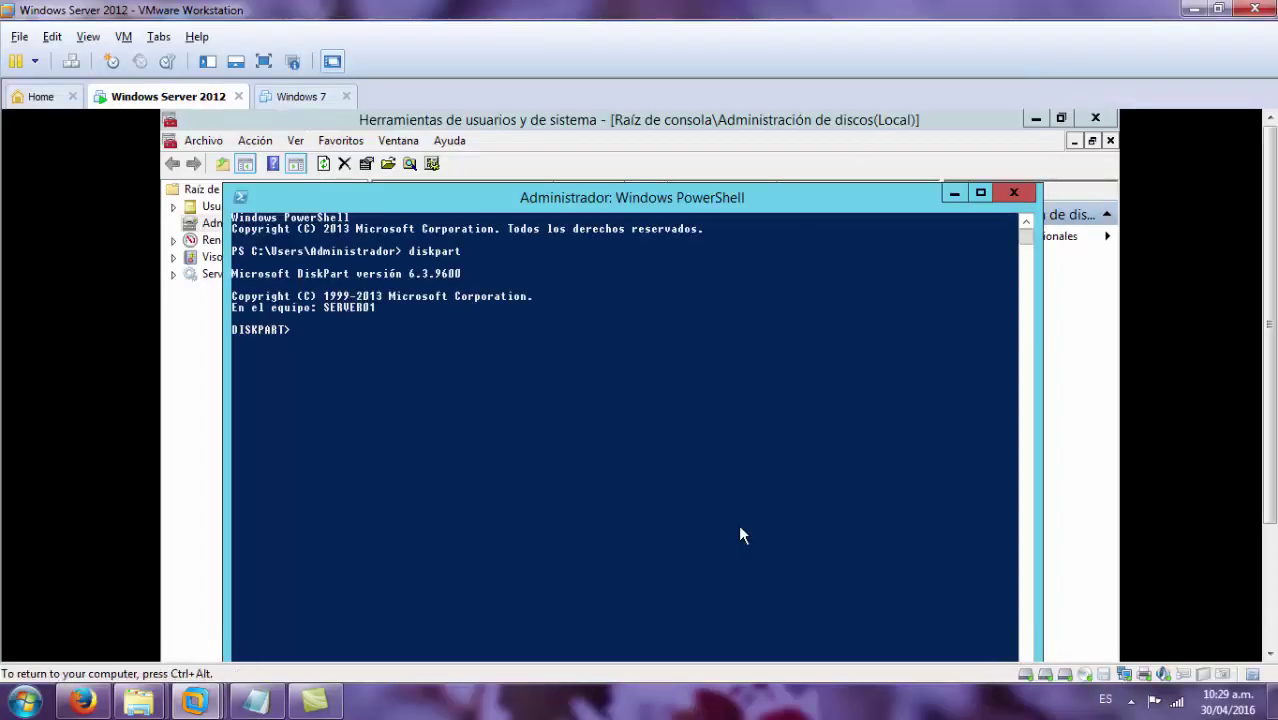